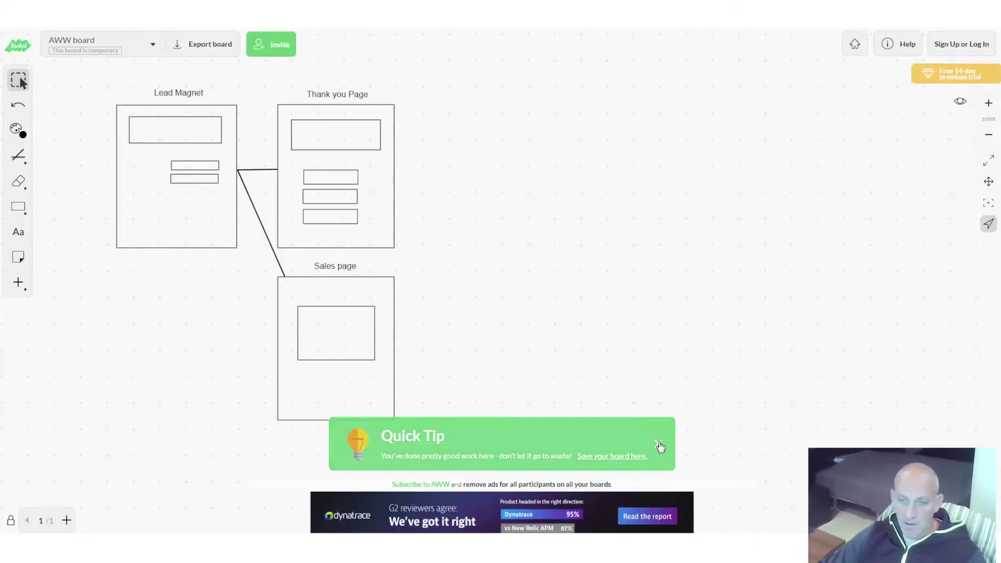
- Close the Quick Tip banner covering the Lead Magnet funnel sketch
{"action": "left_click", "coordinate": [660, 446]}
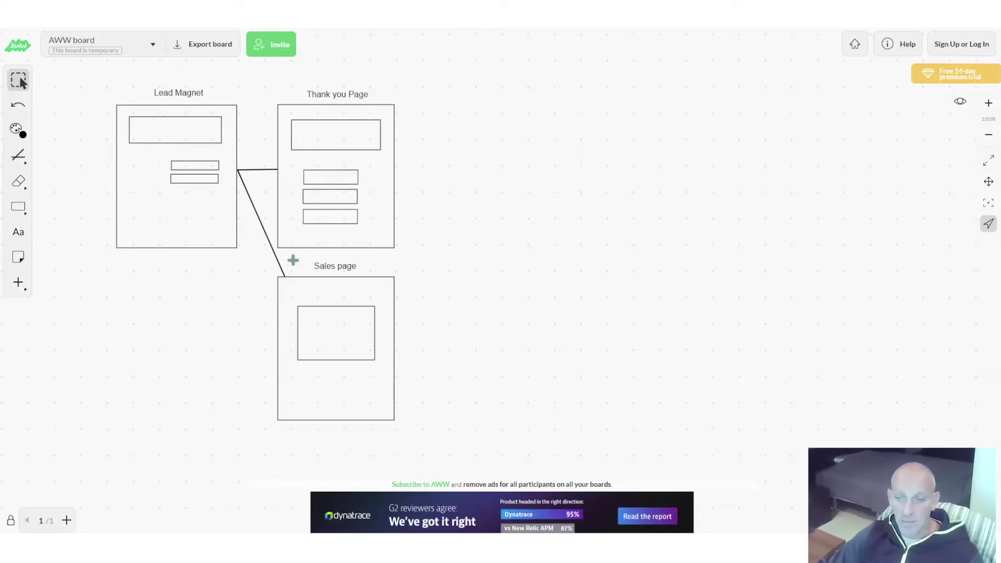
{"action": "scroll", "coordinate": [283, 280], "scroll_direction": "up", "scroll_amount": 1}
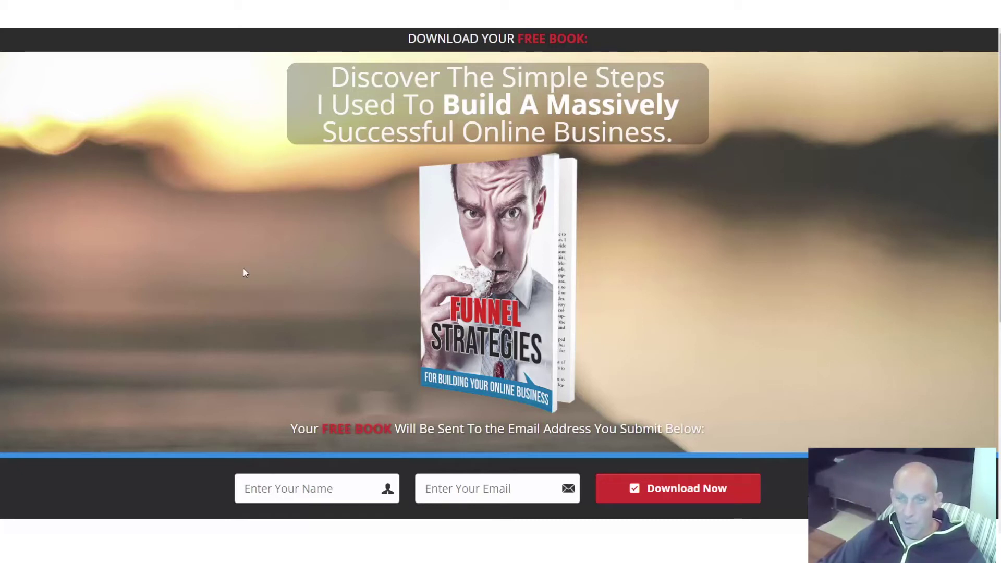
{"action": "scroll", "coordinate": [243, 268], "scroll_direction": "down", "scroll_amount": 3}
{"action": "scroll", "coordinate": [244, 269], "scroll_direction": "down", "scroll_amount": 2}
{"action": "scroll", "coordinate": [253, 247], "scroll_direction": "down", "scroll_amount": 2}
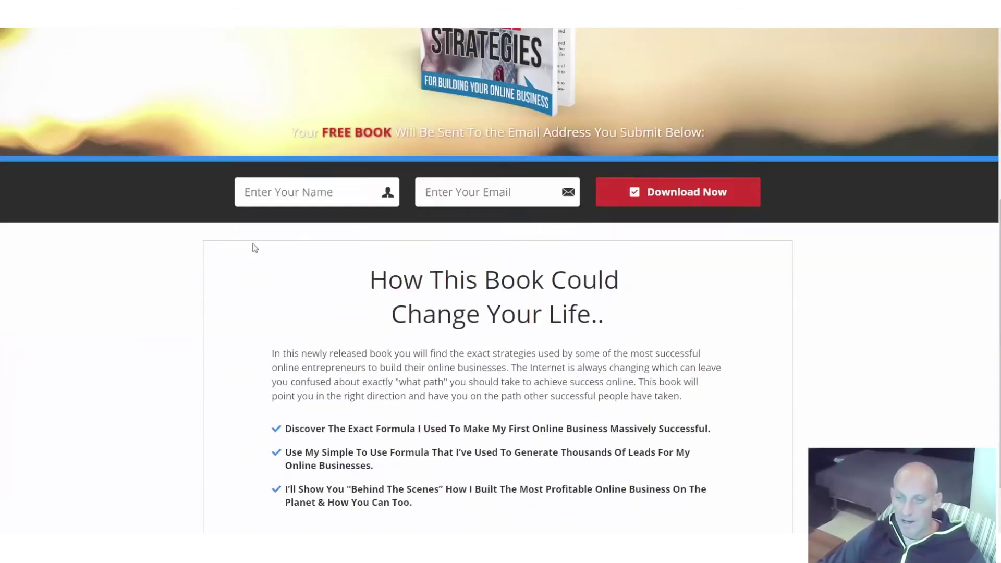
{"action": "scroll", "coordinate": [253, 247], "scroll_direction": "down", "scroll_amount": 2}
{"action": "scroll", "coordinate": [383, 261], "scroll_direction": "up", "scroll_amount": 4}
{"action": "scroll", "coordinate": [384, 260], "scroll_direction": "up", "scroll_amount": 3}
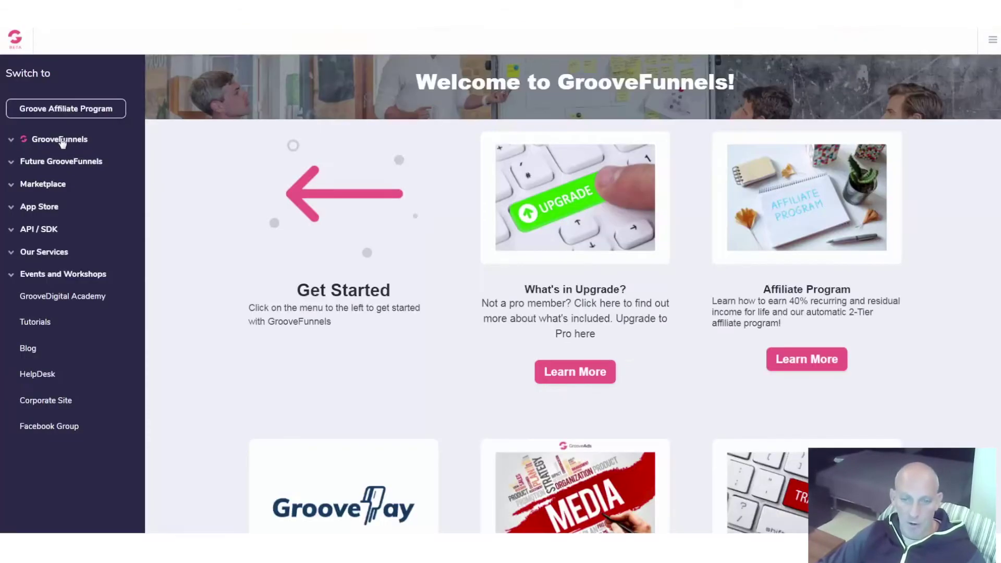
- Open the GroovePages sites list under GrooveFunnels and start a New Site
{"action": "left_click", "coordinate": [62, 140]}
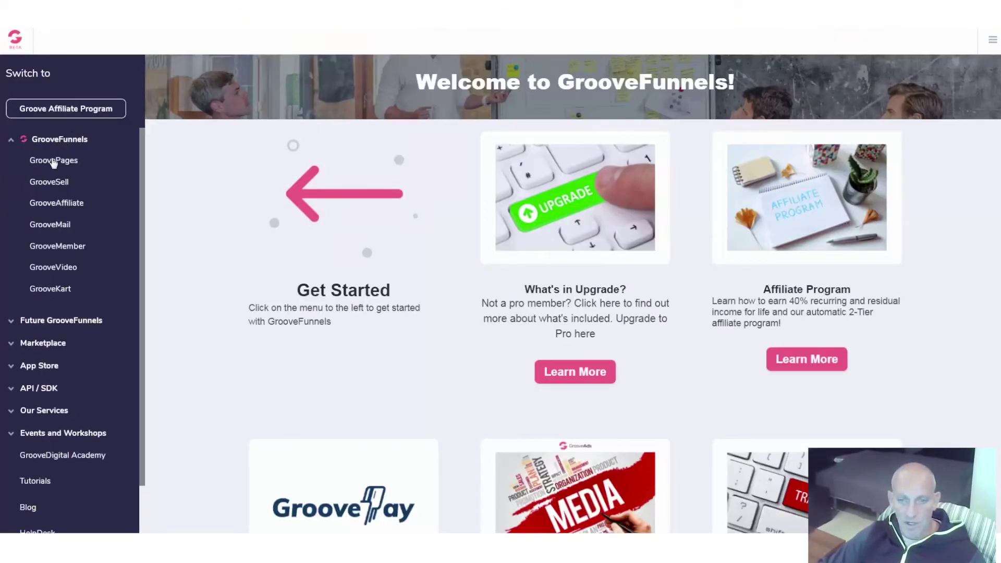
{"action": "left_click", "coordinate": [54, 160]}
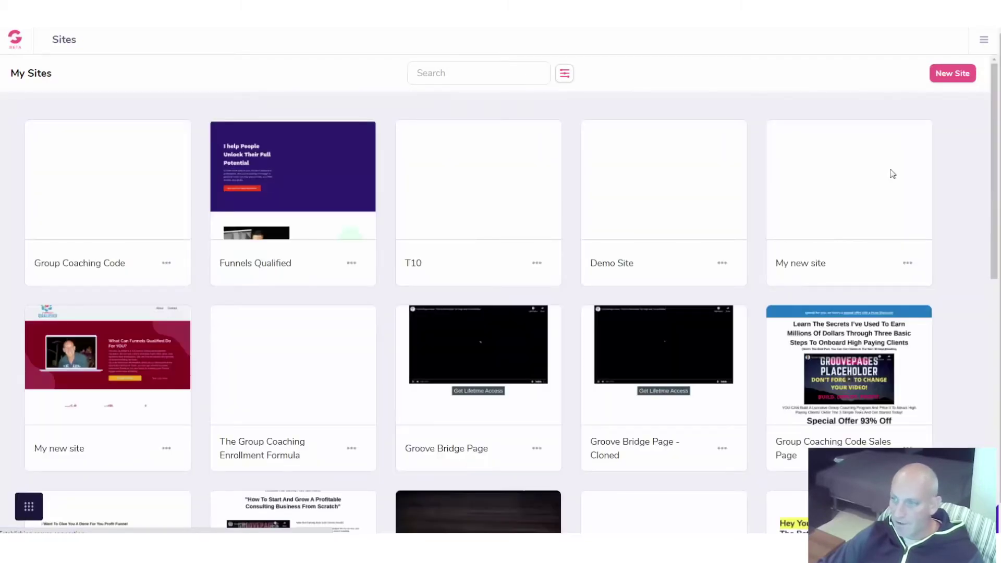
{"action": "left_click", "coordinate": [953, 74]}
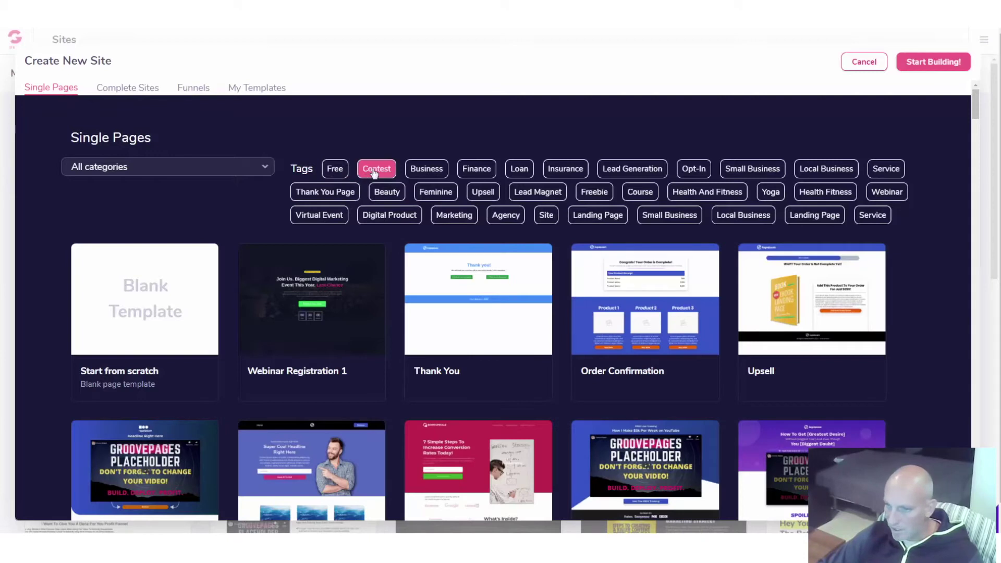
- Filter templates by Lead Generation and Opt-In, then create blank site 'Lead Magnet Demo'
{"action": "left_click", "coordinate": [632, 169]}
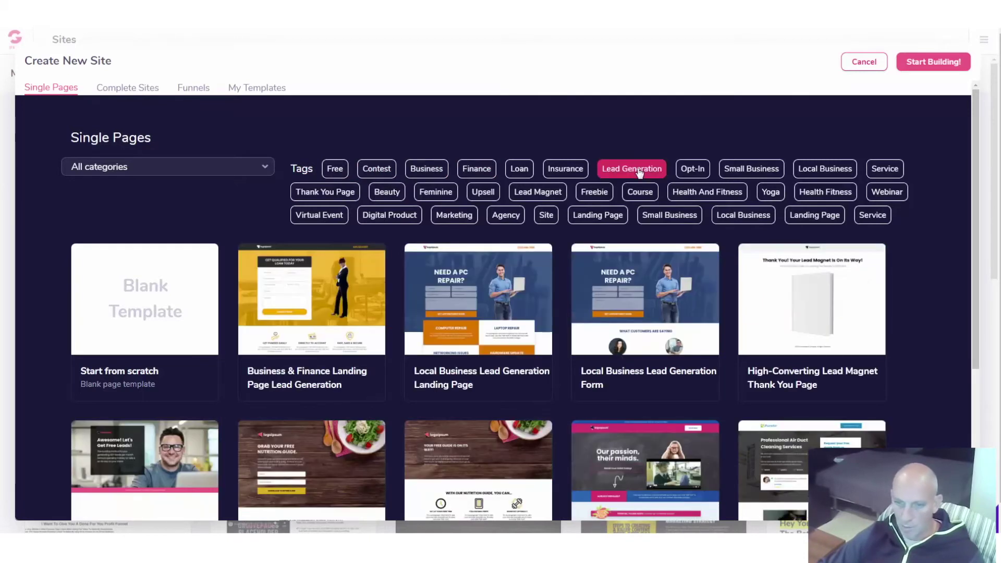
{"action": "scroll", "coordinate": [397, 263], "scroll_direction": "down", "scroll_amount": 1}
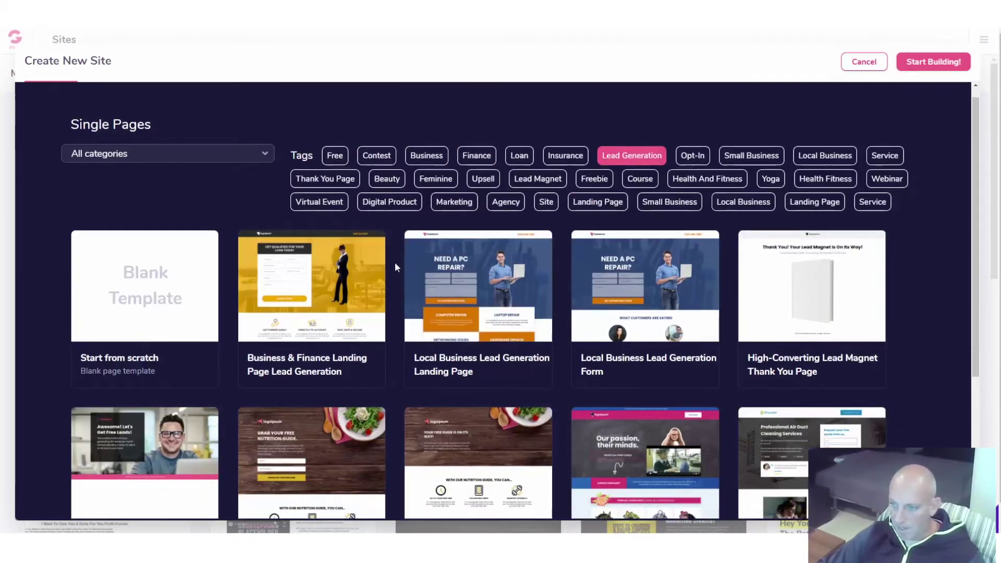
{"action": "scroll", "coordinate": [395, 262], "scroll_direction": "down", "scroll_amount": 1}
{"action": "scroll", "coordinate": [395, 262], "scroll_direction": "down", "scroll_amount": 2}
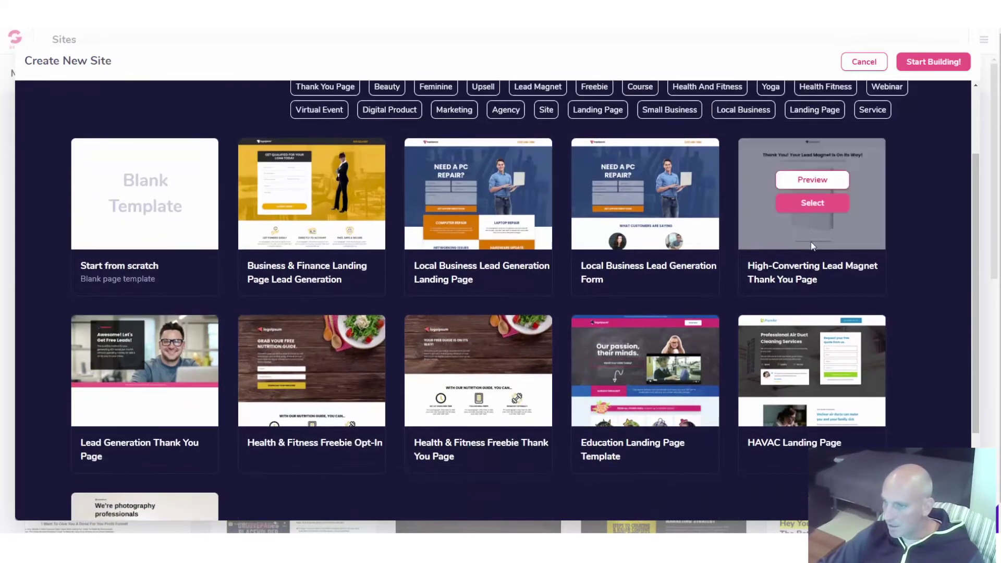
{"action": "scroll", "coordinate": [927, 222], "scroll_direction": "down", "scroll_amount": 2}
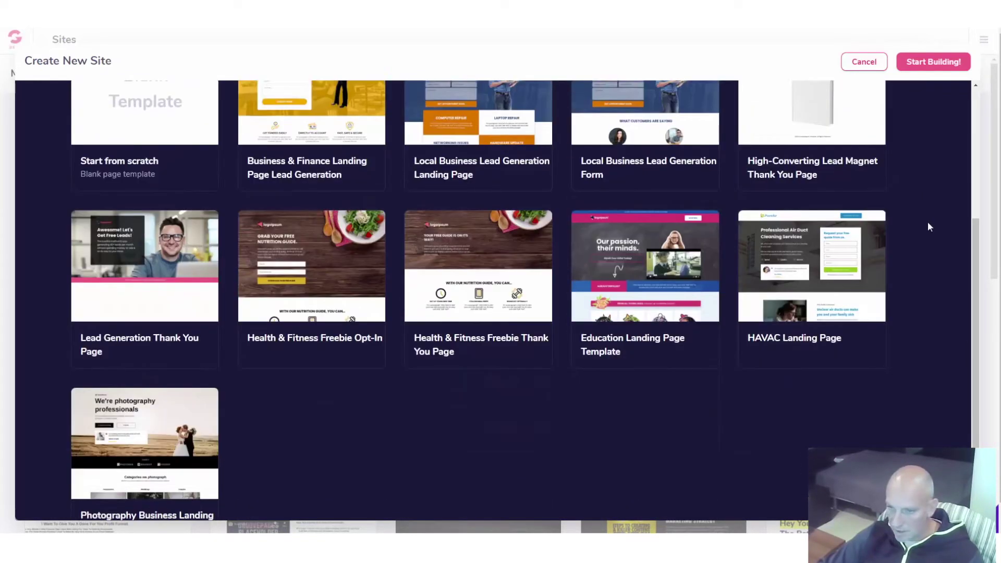
{"action": "scroll", "coordinate": [928, 221], "scroll_direction": "down", "scroll_amount": 1}
{"action": "scroll", "coordinate": [931, 237], "scroll_direction": "up", "scroll_amount": 5}
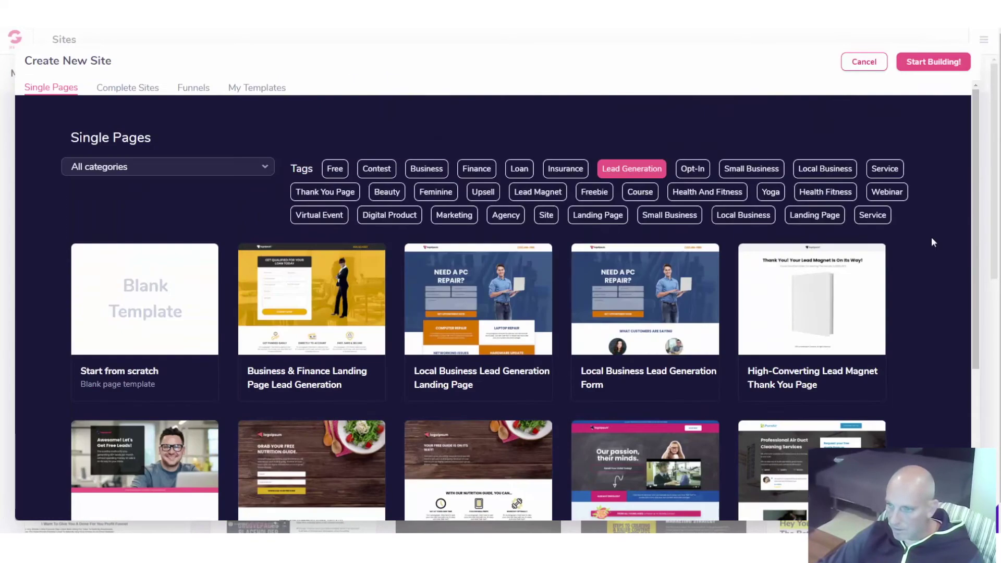
{"action": "left_click", "coordinate": [692, 168]}
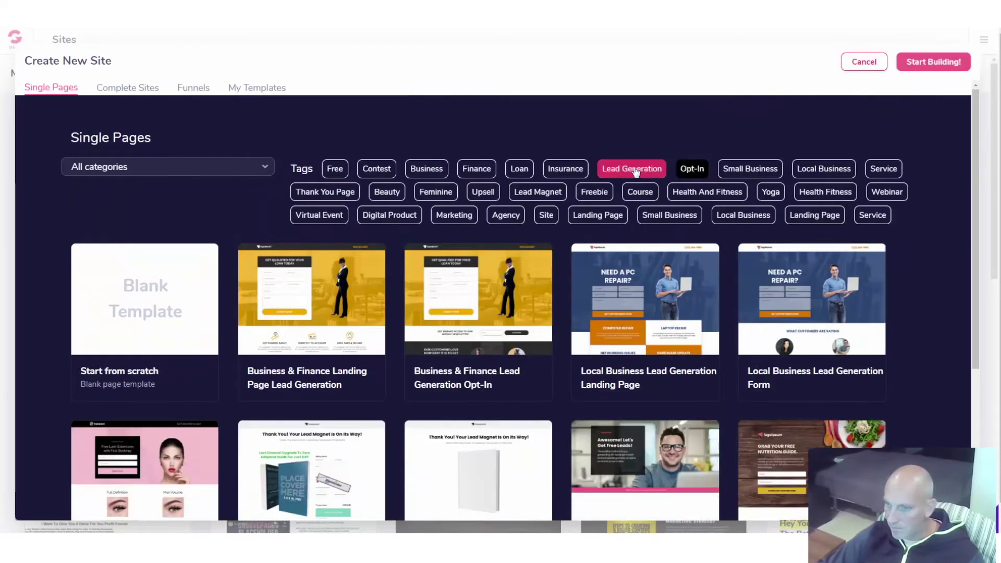
{"action": "left_click", "coordinate": [631, 168]}
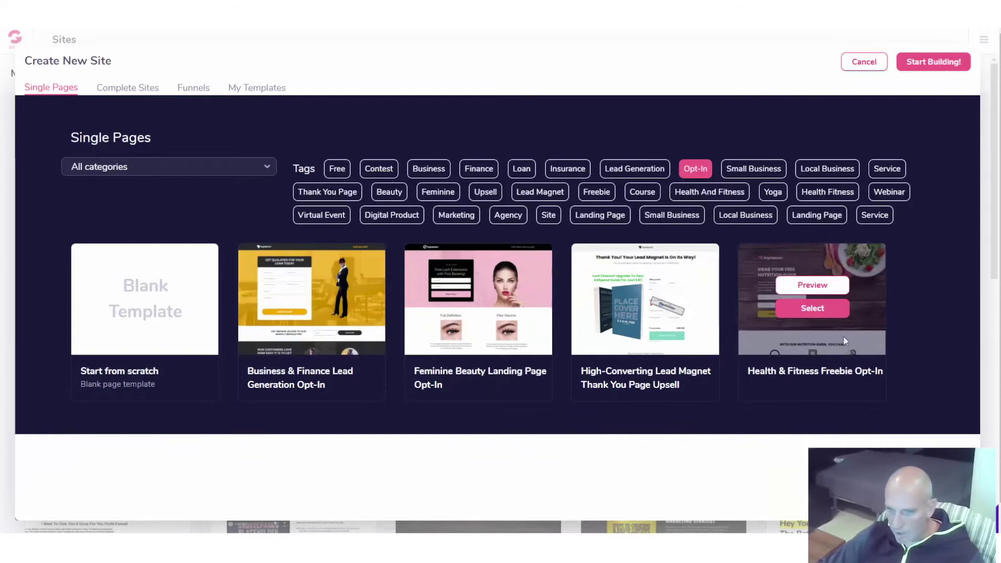
{"action": "left_click", "coordinate": [154, 298]}
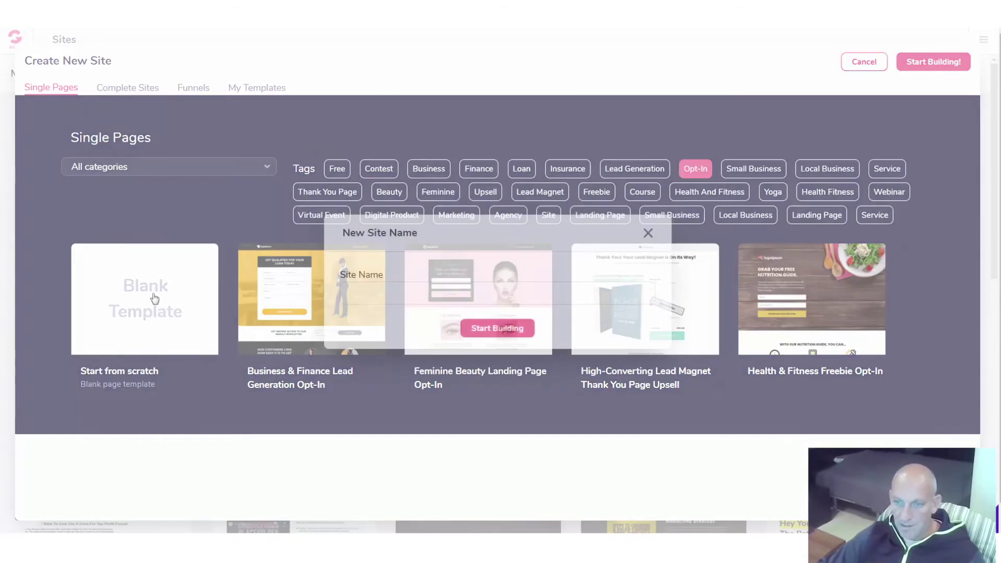
{"action": "left_click", "coordinate": [428, 292]}
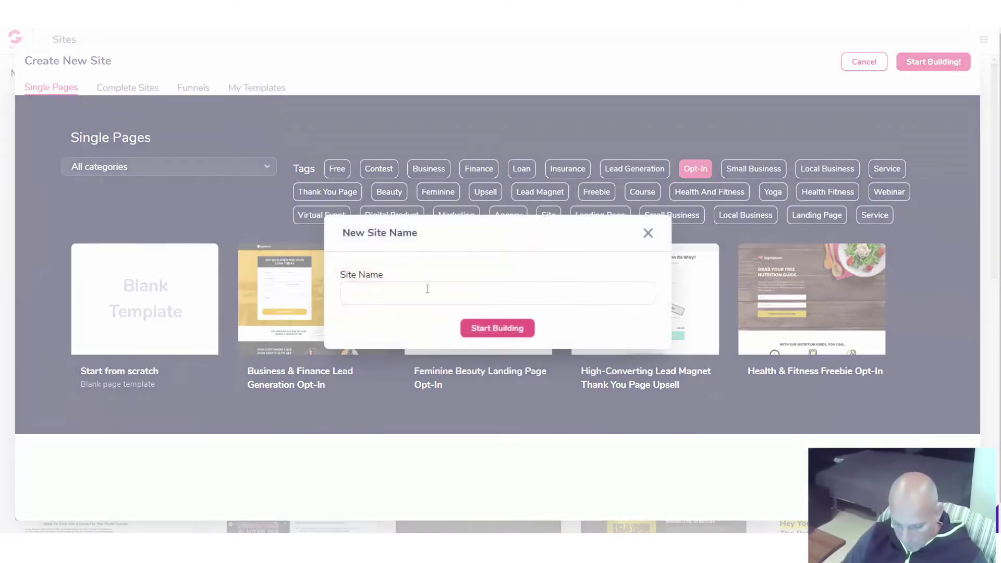
{"action": "type", "text": "Lead Ma"}
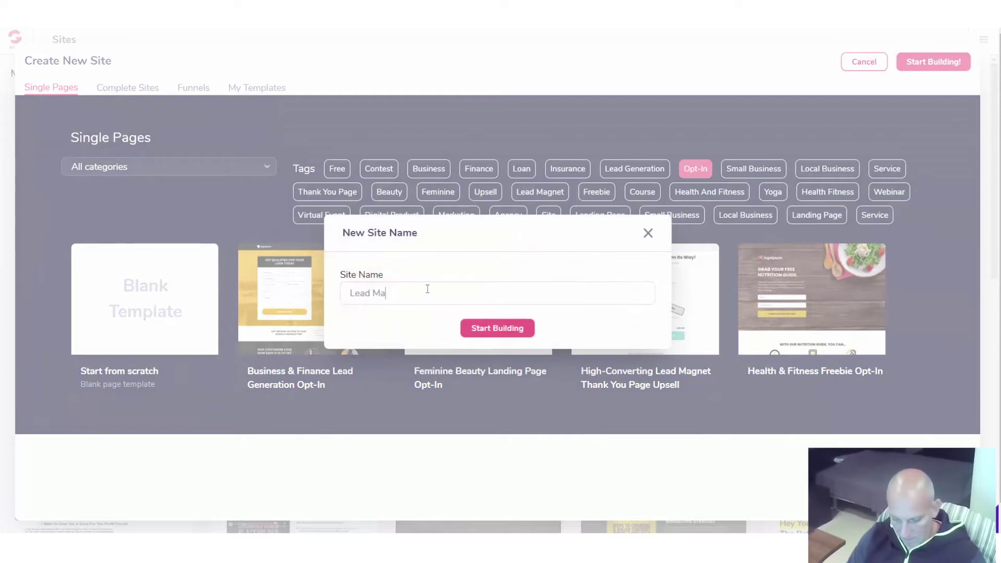
{"action": "type", "text": "gnet Demo"}
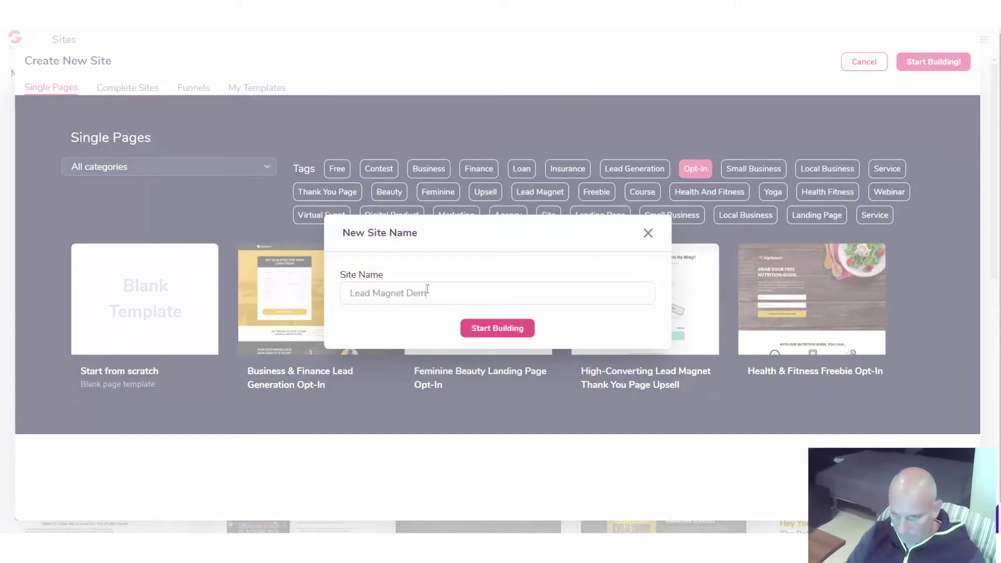
{"action": "left_click", "coordinate": [483, 328]}
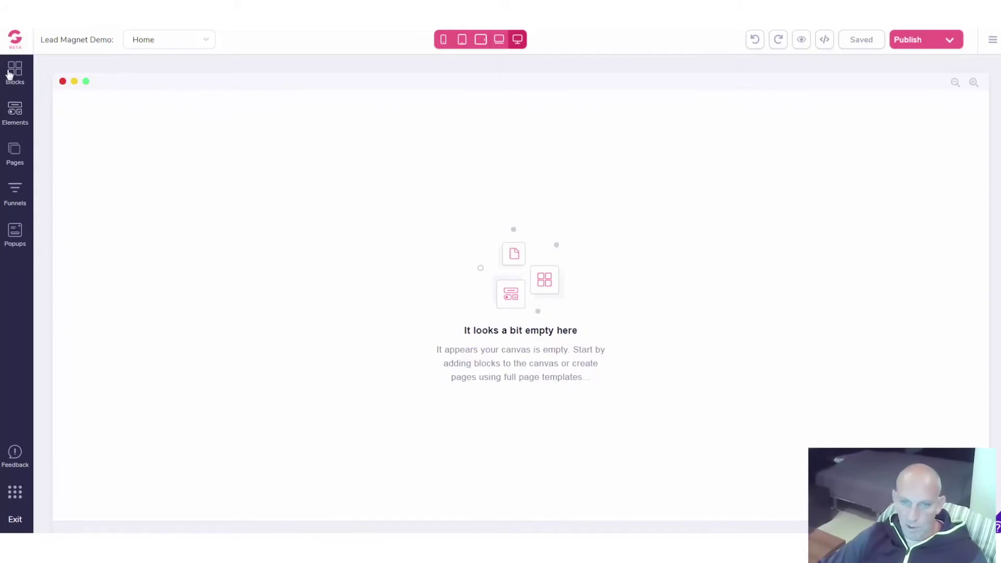
- Drop an Empty wireframe container block onto the blank Home page
{"action": "left_click", "coordinate": [15, 74]}
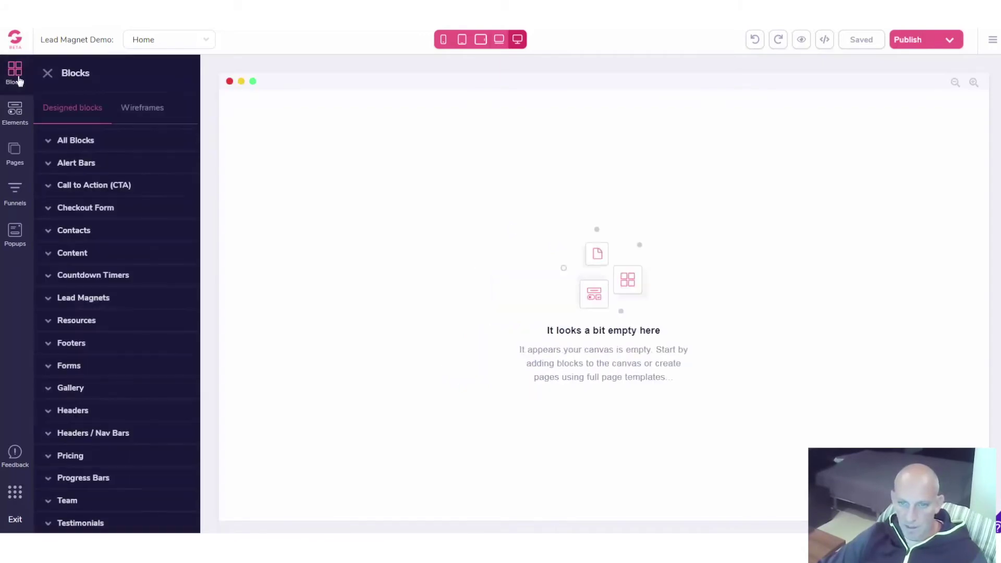
{"action": "left_click", "coordinate": [135, 115]}
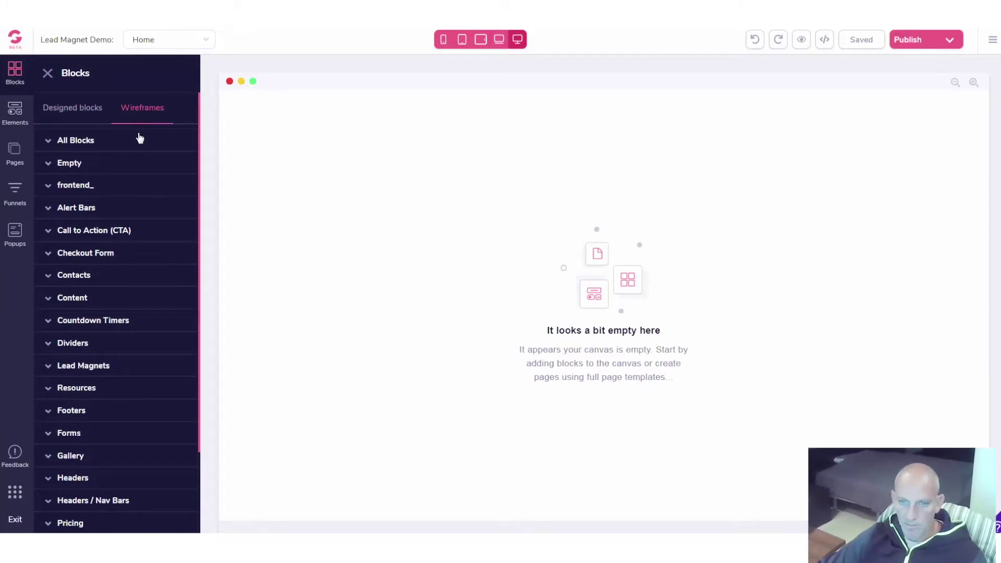
{"action": "left_click", "coordinate": [76, 140]}
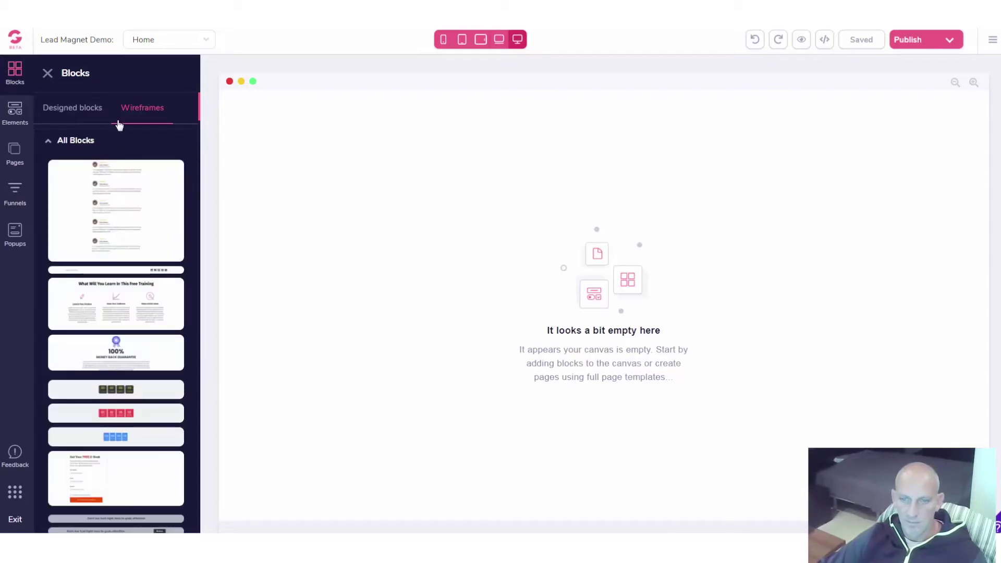
{"action": "left_click", "coordinate": [76, 110]}
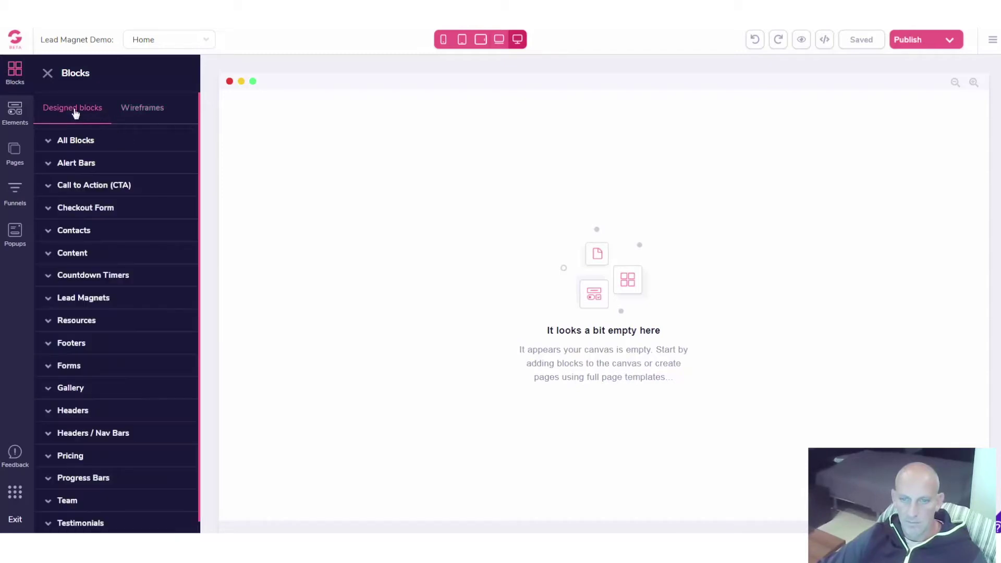
{"action": "left_click", "coordinate": [142, 111]}
{"action": "left_click", "coordinate": [75, 141]}
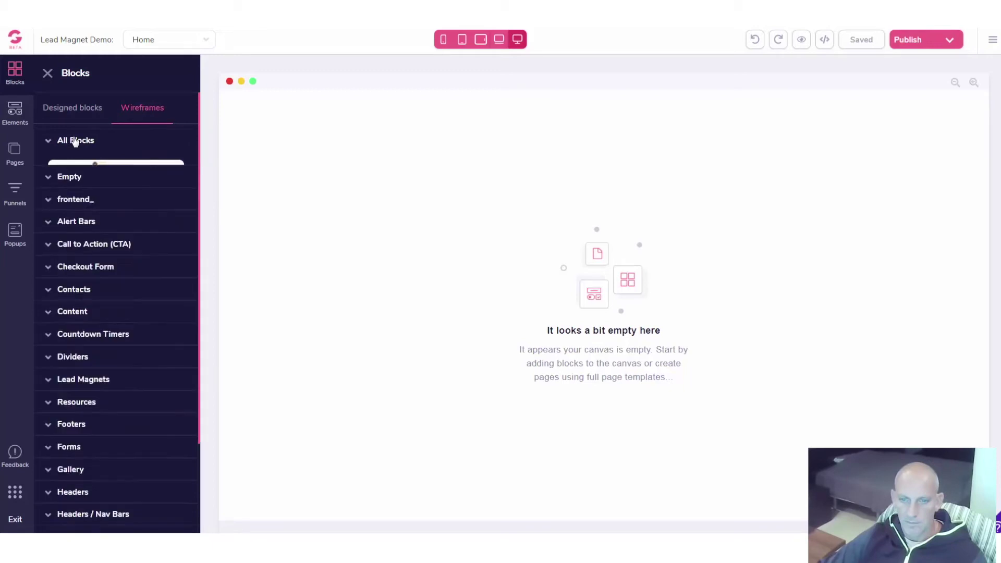
{"action": "left_click", "coordinate": [69, 163]}
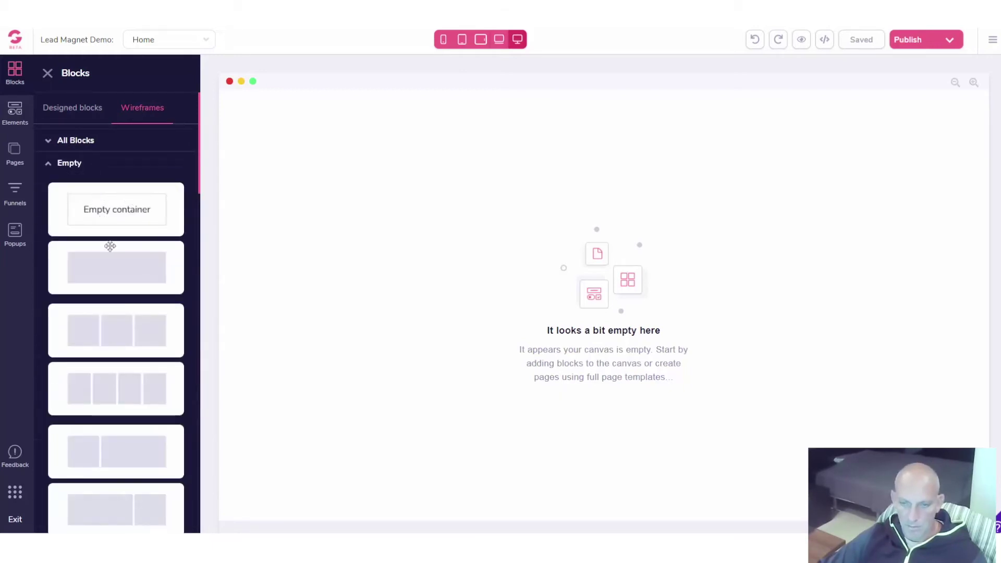
{"action": "left_click_drag", "start_coordinate": [112, 210], "coordinate": [501, 149]}
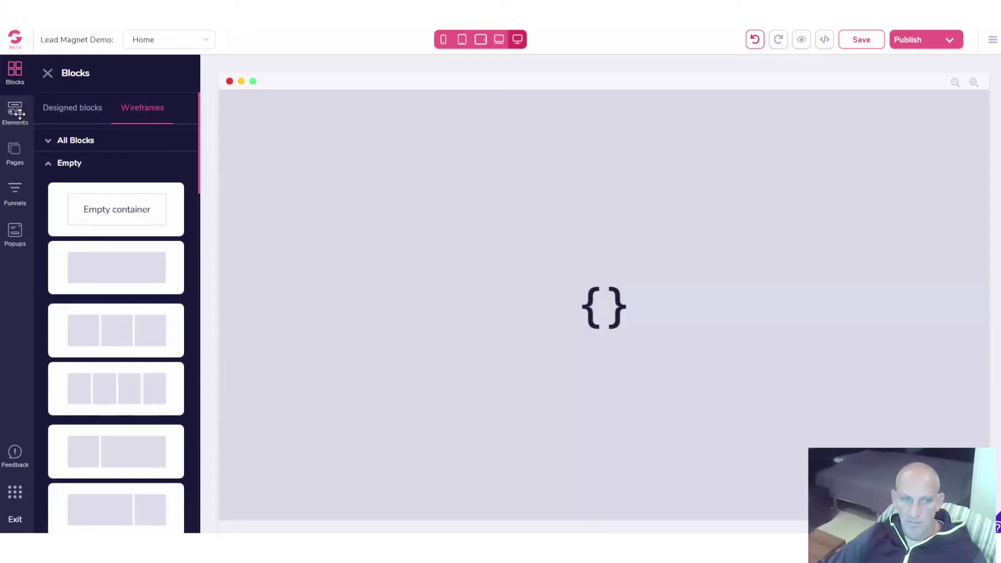
{"action": "left_click", "coordinate": [18, 113]}
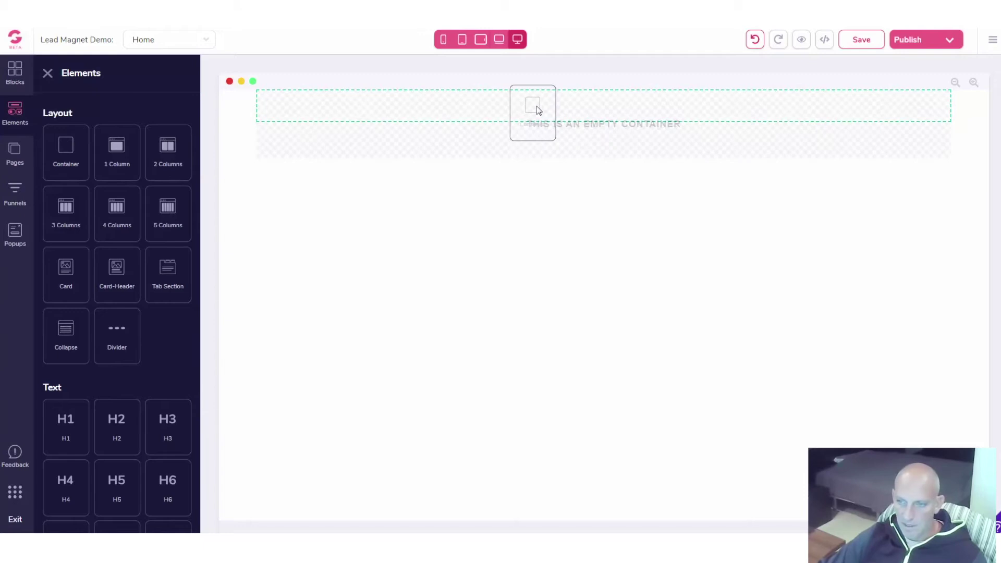
- Add a container with a main heading inside the empty block
{"action": "left_click_drag", "start_coordinate": [62, 144], "coordinate": [537, 105]}
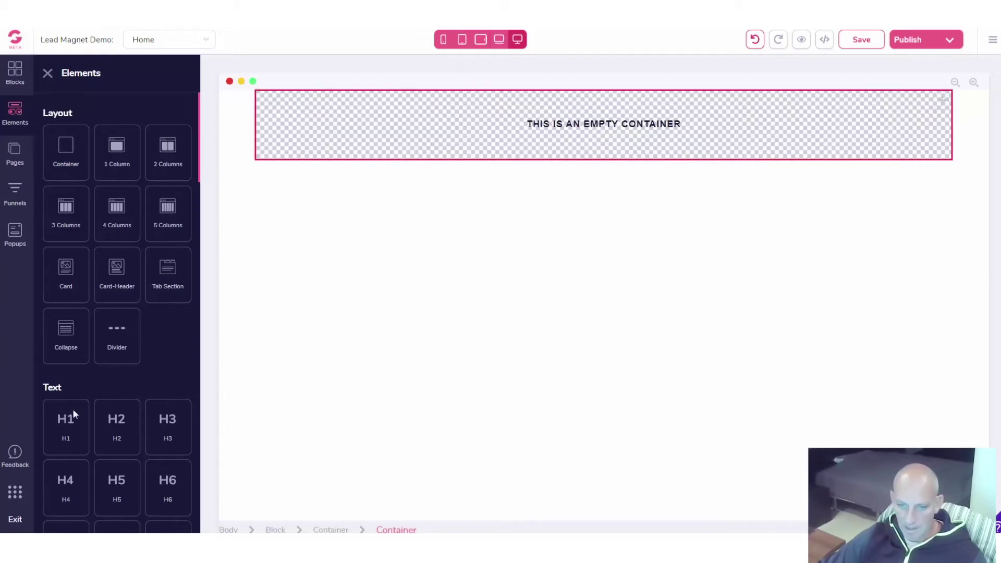
{"action": "left_click_drag", "start_coordinate": [73, 409], "coordinate": [440, 193]}
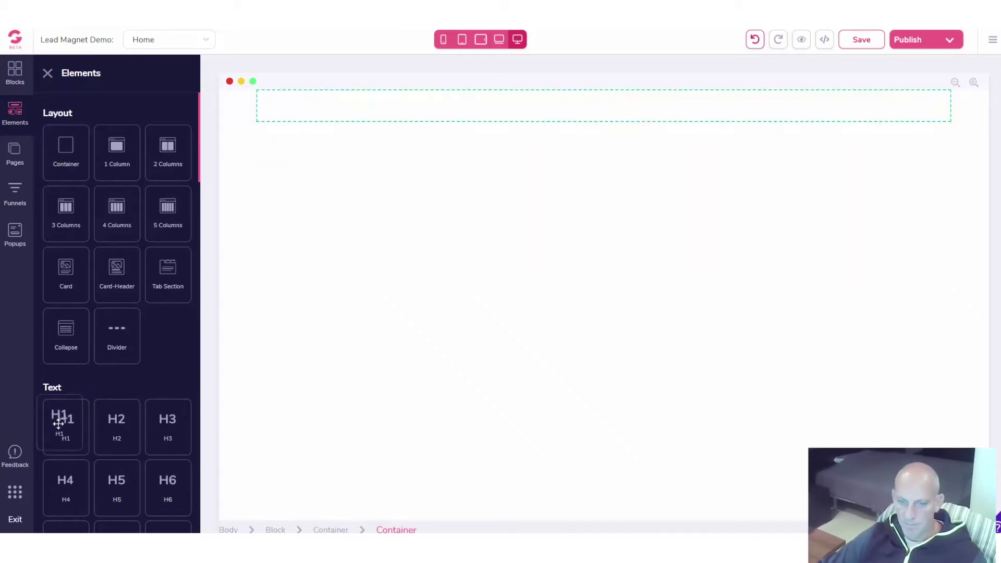
{"action": "left_click_drag", "start_coordinate": [59, 424], "coordinate": [434, 108]}
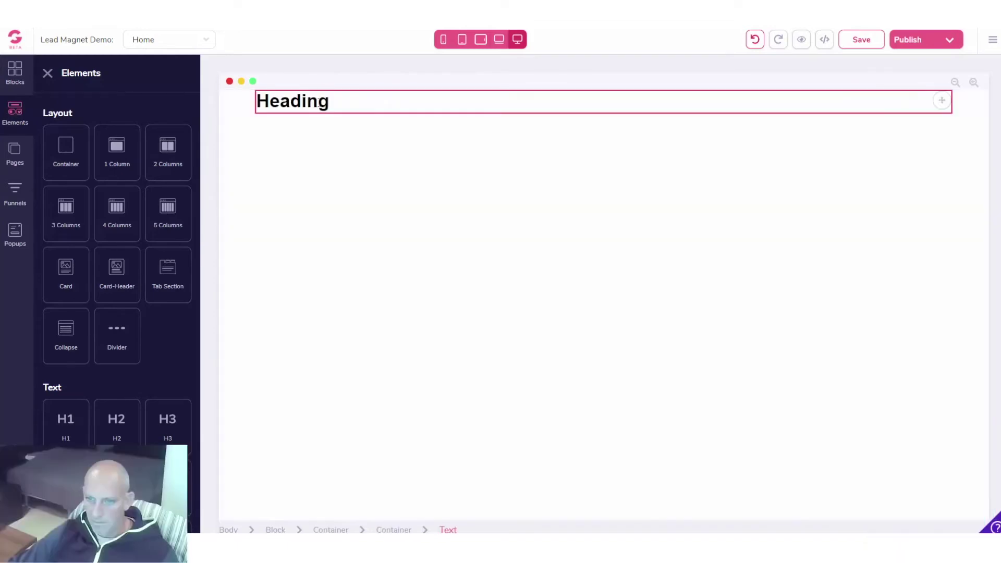
- Change the heading to 'WORK FROM HOME', sized 4.5rem and centered
{"action": "double_click", "coordinate": [292, 100]}
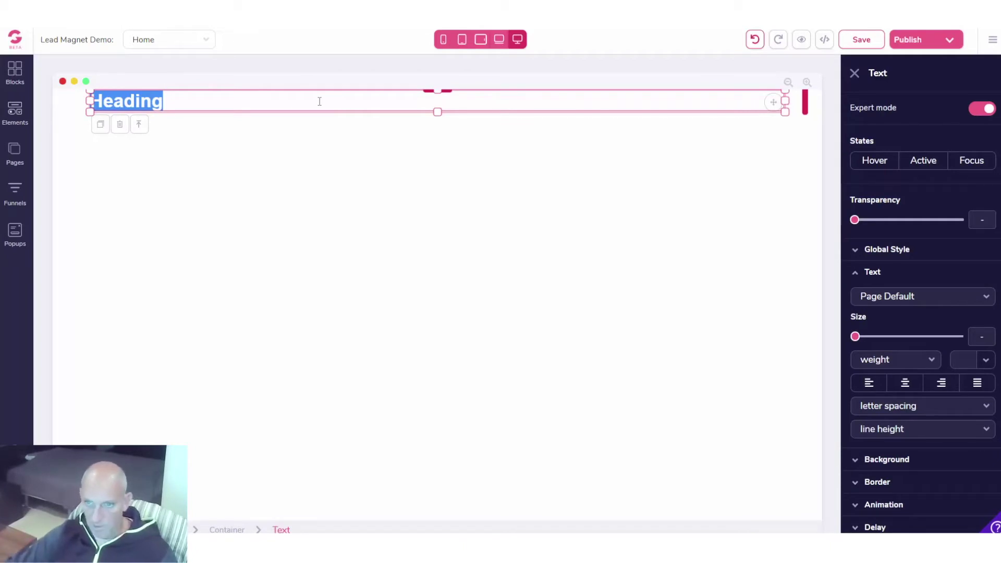
{"action": "left_click", "coordinate": [125, 101]}
{"action": "double_click", "coordinate": [125, 100]}
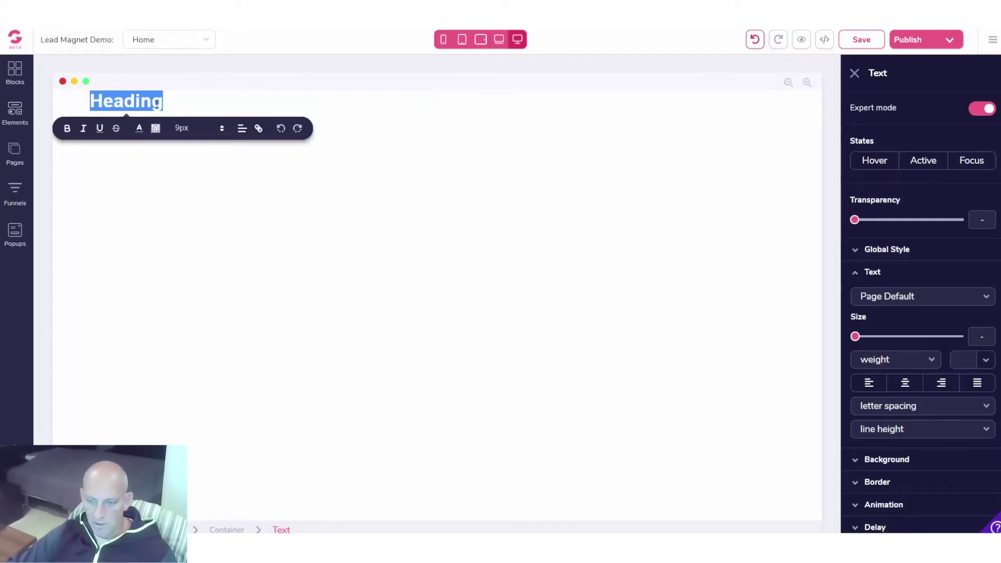
{"action": "type", "text": "WO"}
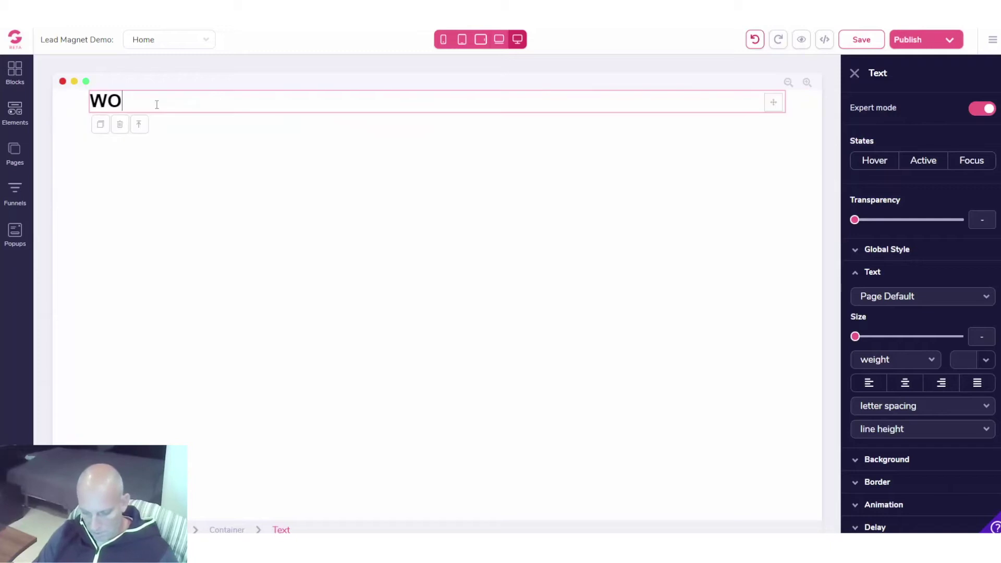
{"action": "type", "text": "RK FRO"}
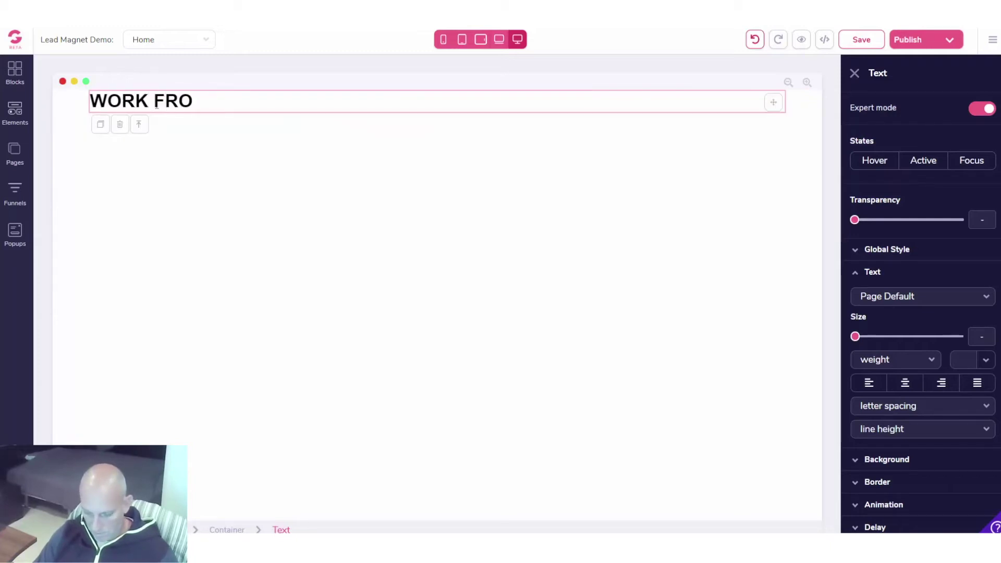
{"action": "type", "text": "M HOME"}
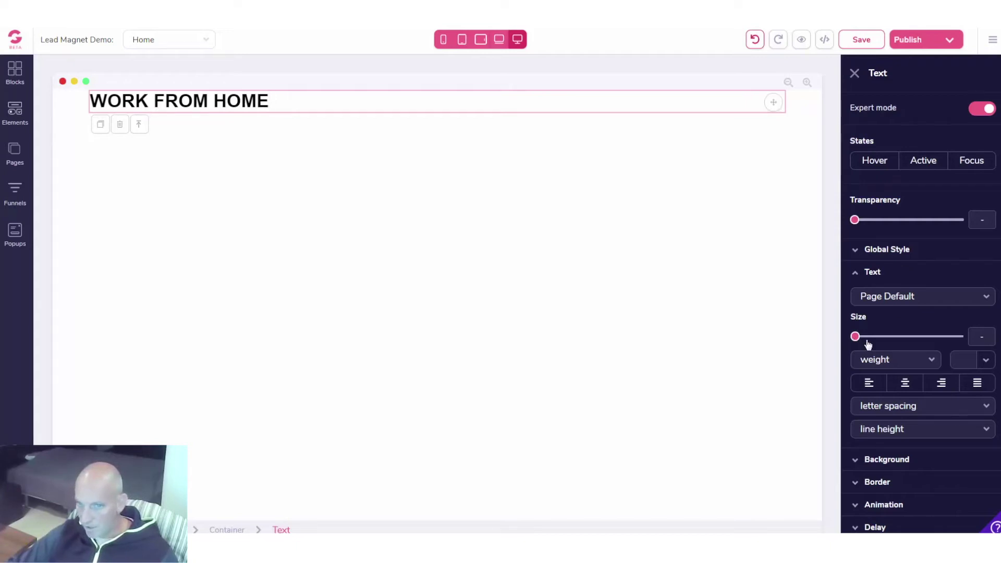
{"action": "left_click_drag", "start_coordinate": [857, 337], "coordinate": [941, 338]}
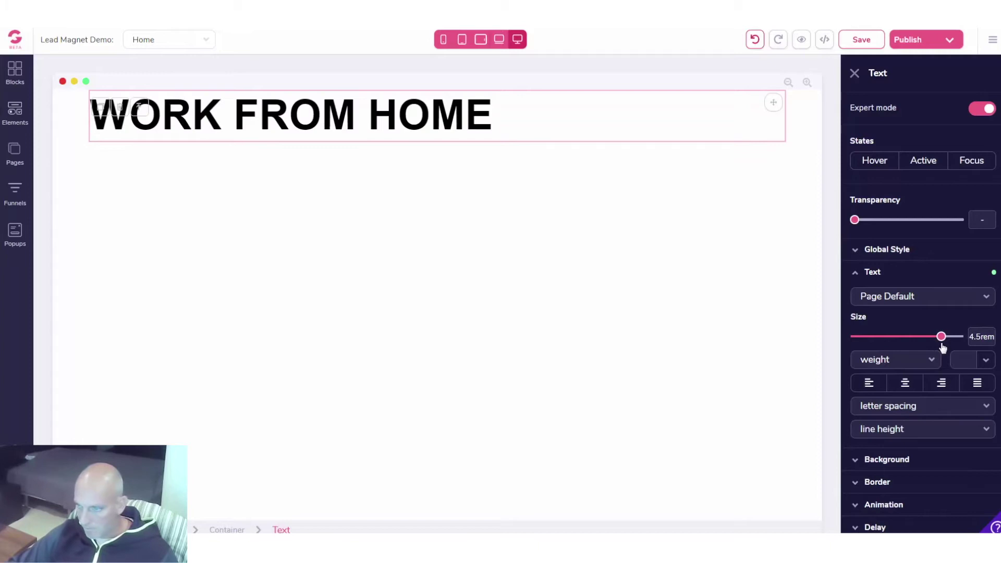
{"action": "left_click", "coordinate": [906, 384]}
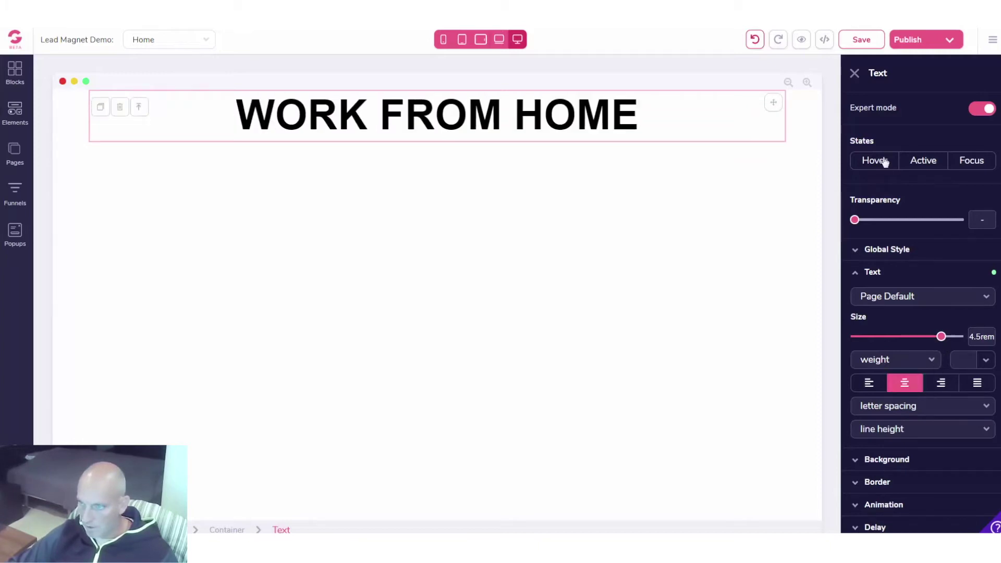
{"action": "left_click", "coordinate": [855, 74]}
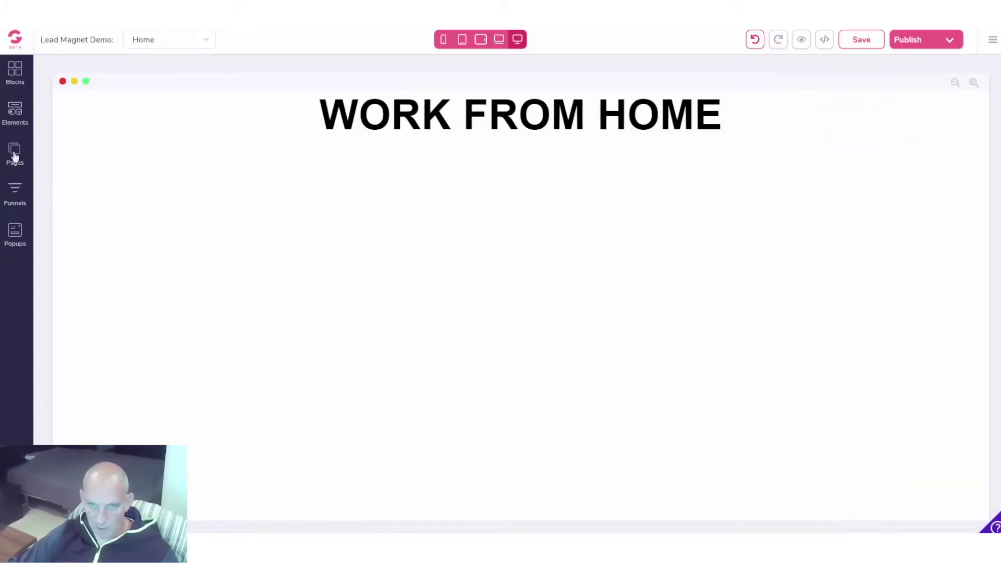
- Add an H2 below the title and replace its text with the 'How To Earn' subheading
{"action": "left_click", "coordinate": [14, 113]}
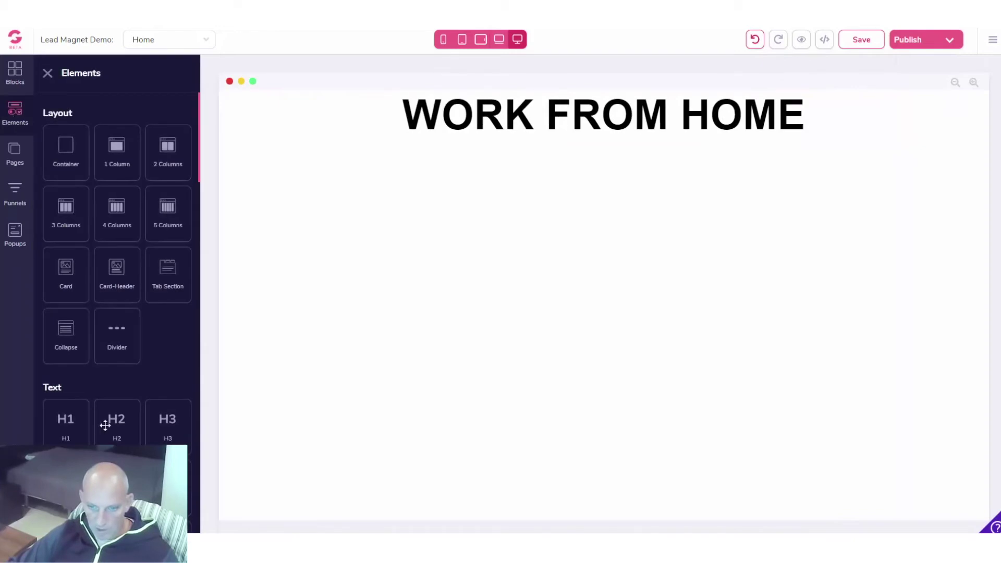
{"action": "left_click_drag", "start_coordinate": [115, 425], "coordinate": [575, 149]}
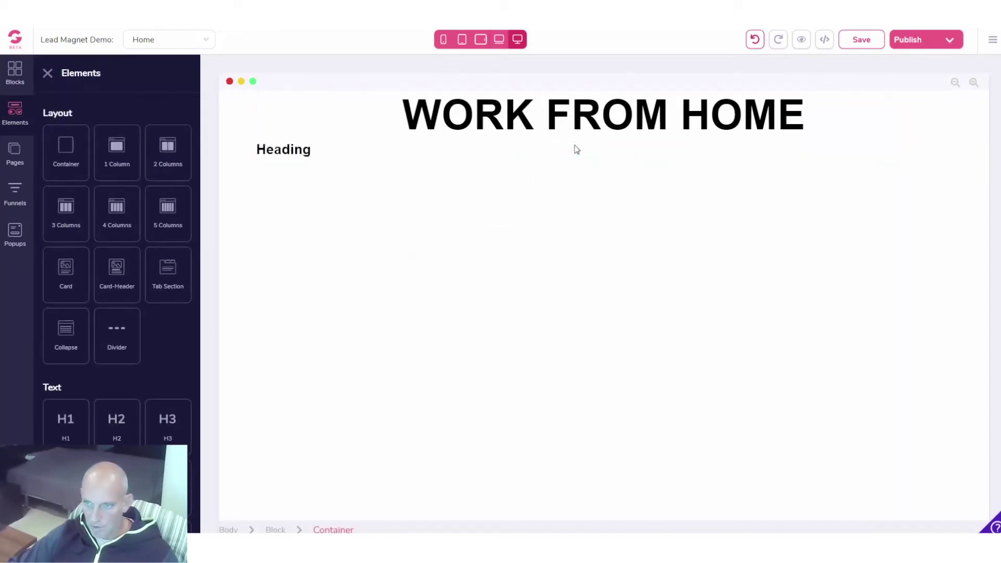
{"action": "left_click", "coordinate": [308, 149]}
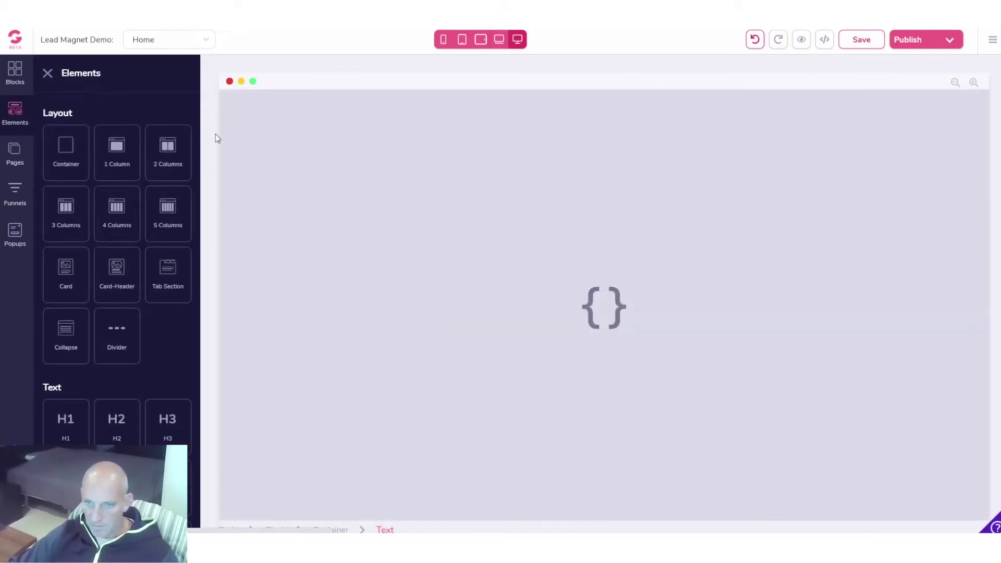
{"action": "left_click", "coordinate": [46, 71]}
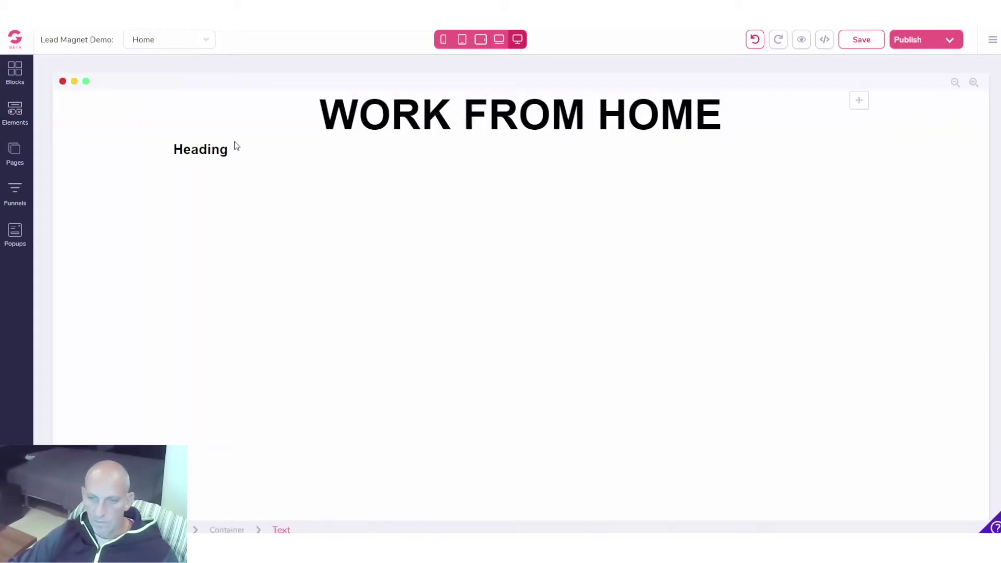
{"action": "left_click", "coordinate": [210, 149]}
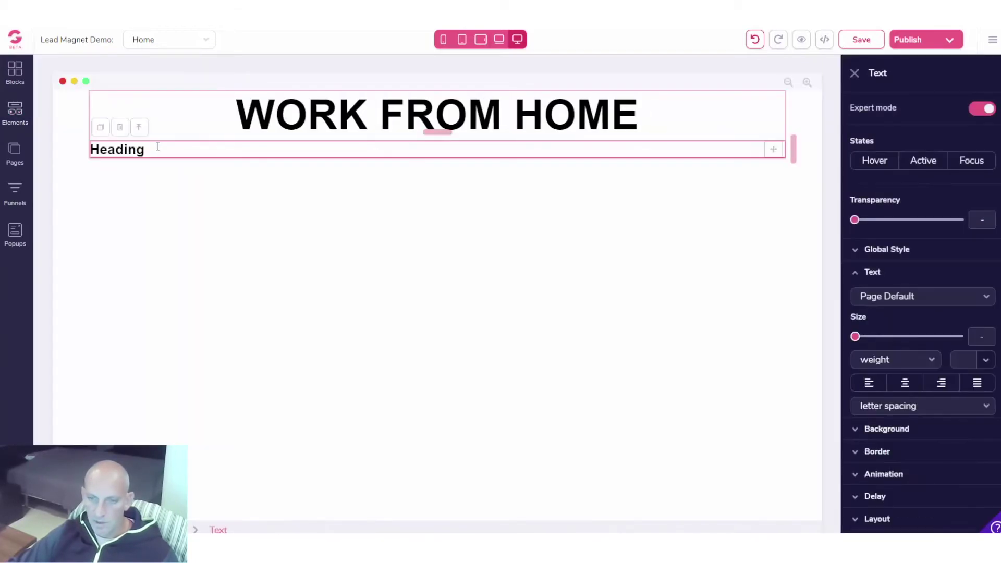
{"action": "double_click", "coordinate": [123, 150]}
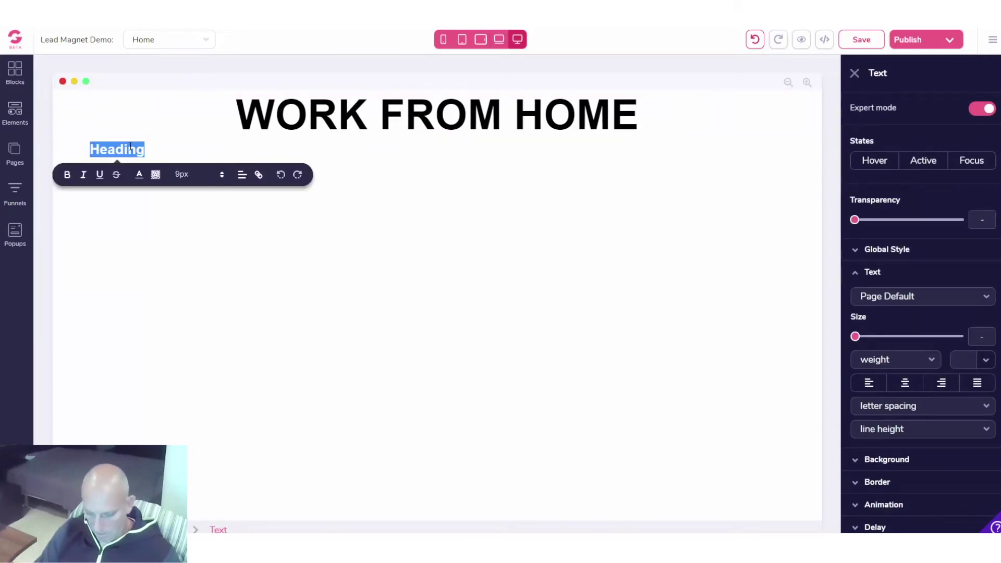
{"action": "type", "text": "How T"}
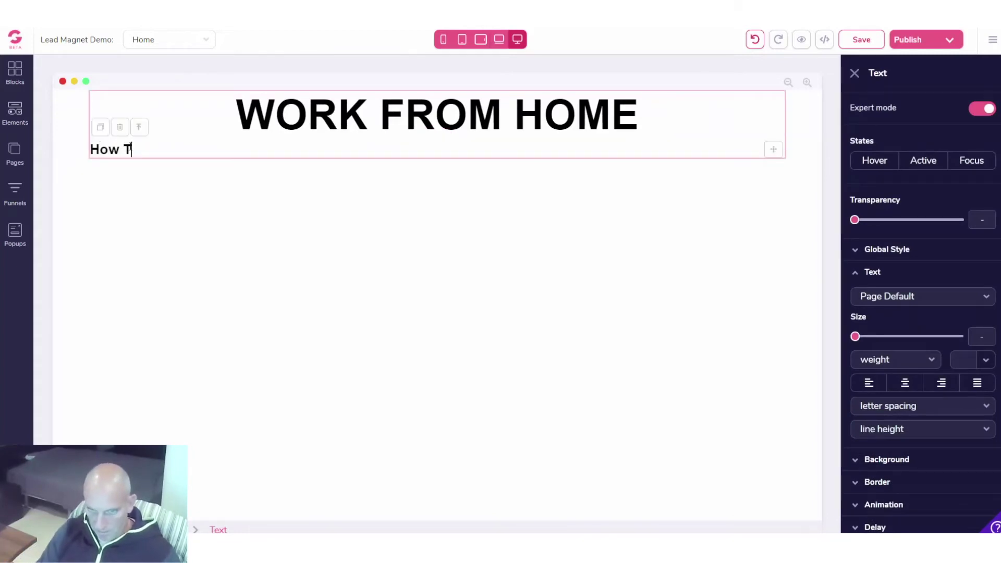
{"action": "type", "text": "o Ea"}
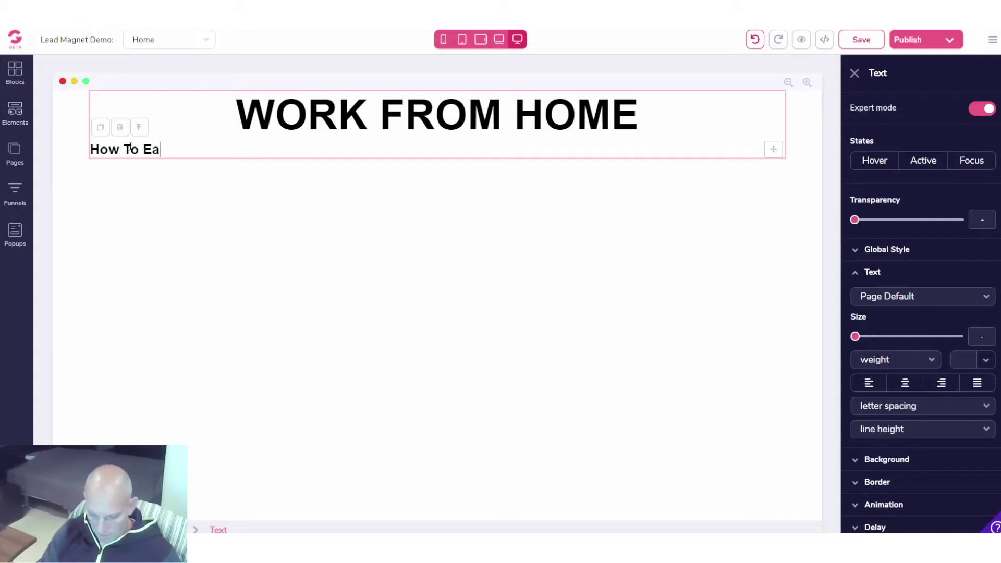
{"action": "type", "text": "rn "}
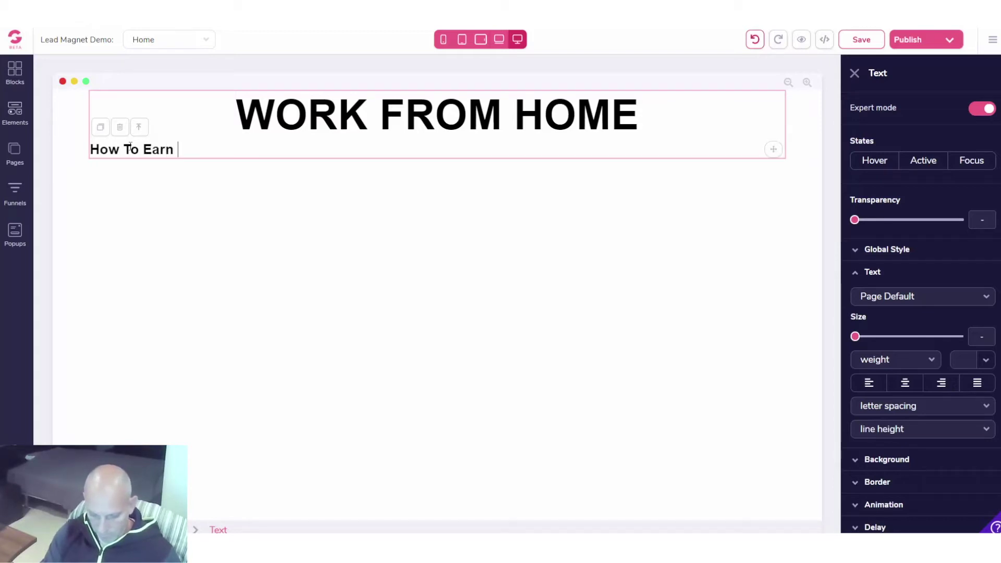
{"action": "type", "text": "$50"}
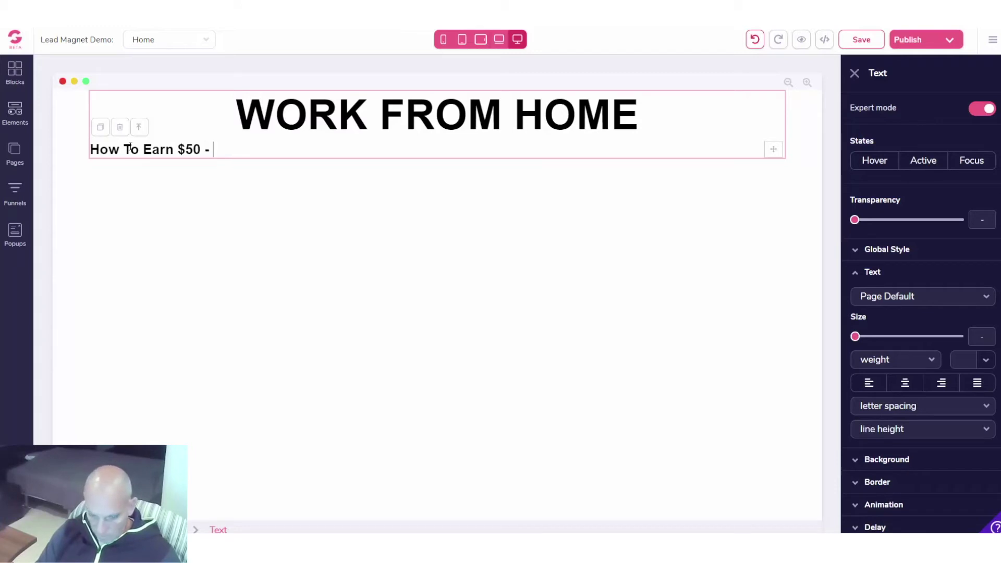
{"action": "type", "text": " - $1"}
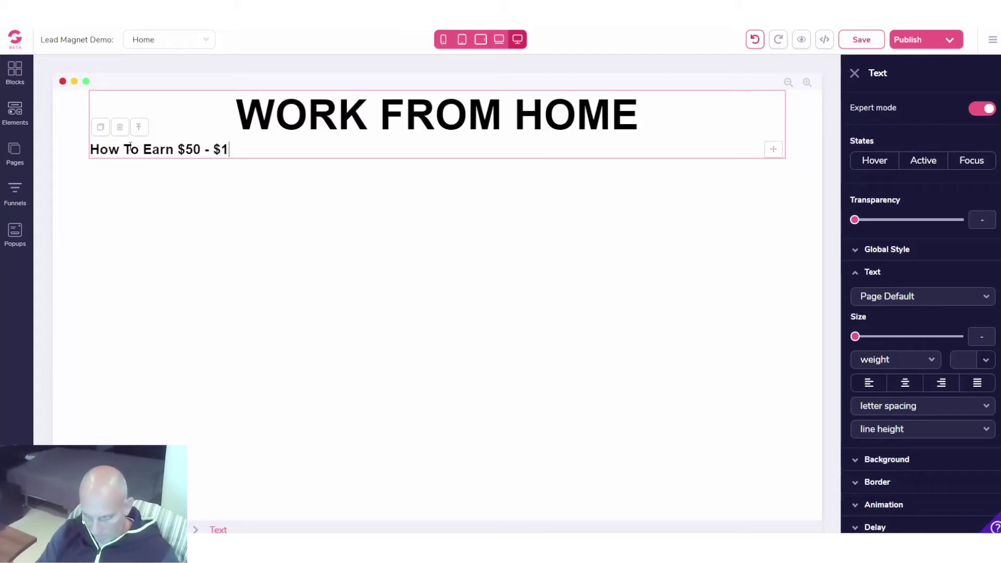
{"action": "type", "text": "50 P"}
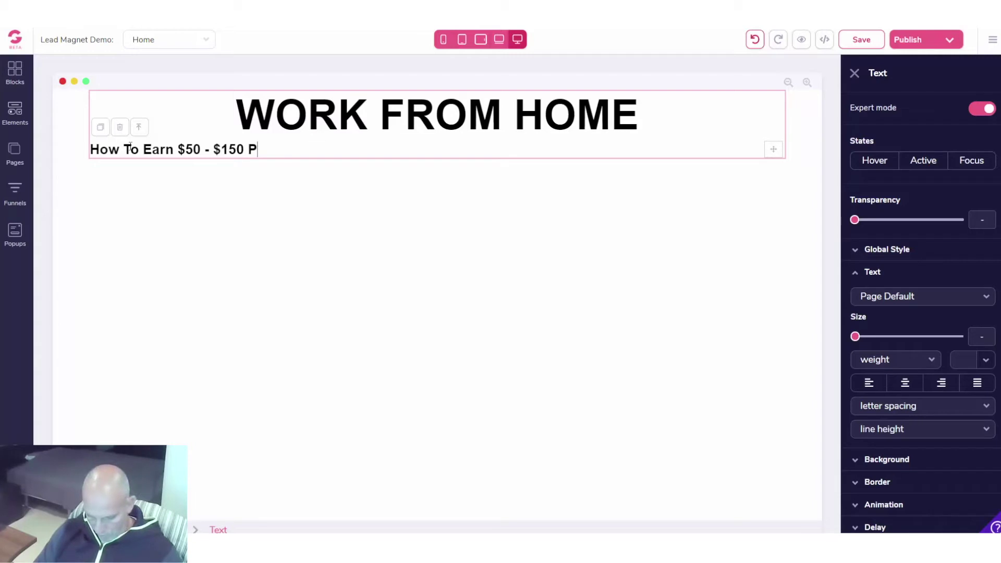
{"action": "type", "text": "er Day O"}
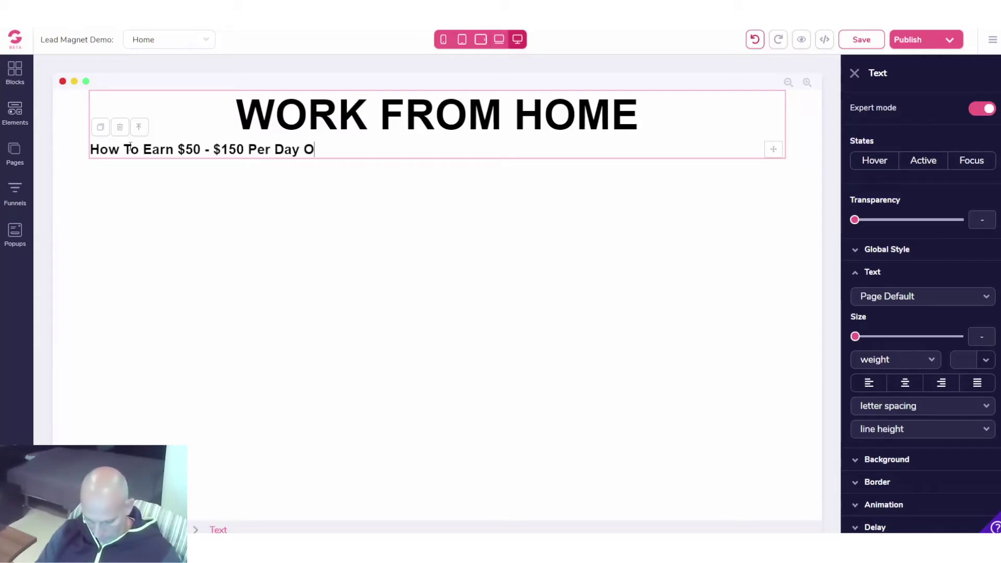
{"action": "type", "text": "nline"}
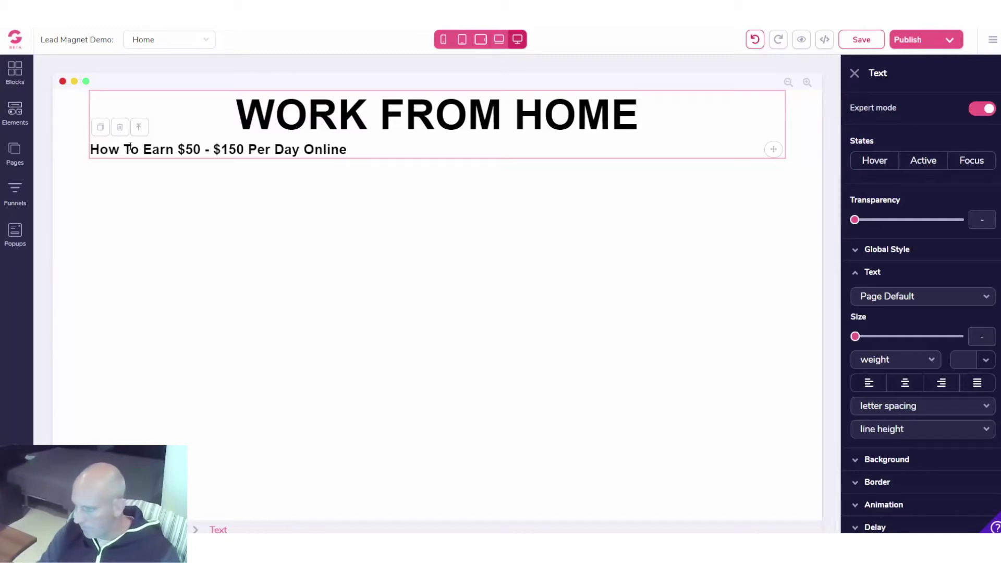
{"action": "type", "text": " S"}
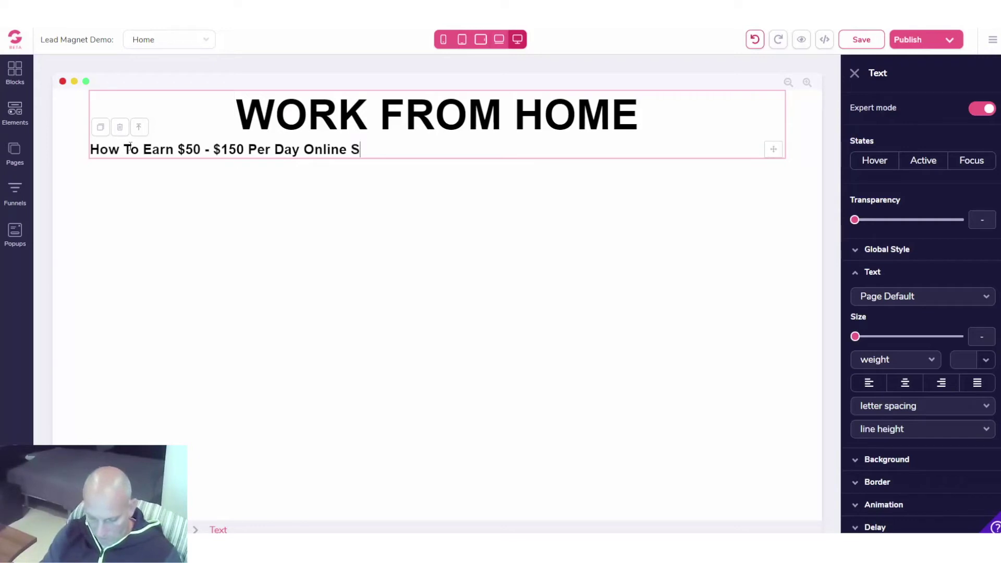
{"action": "type", "text": "tarting "}
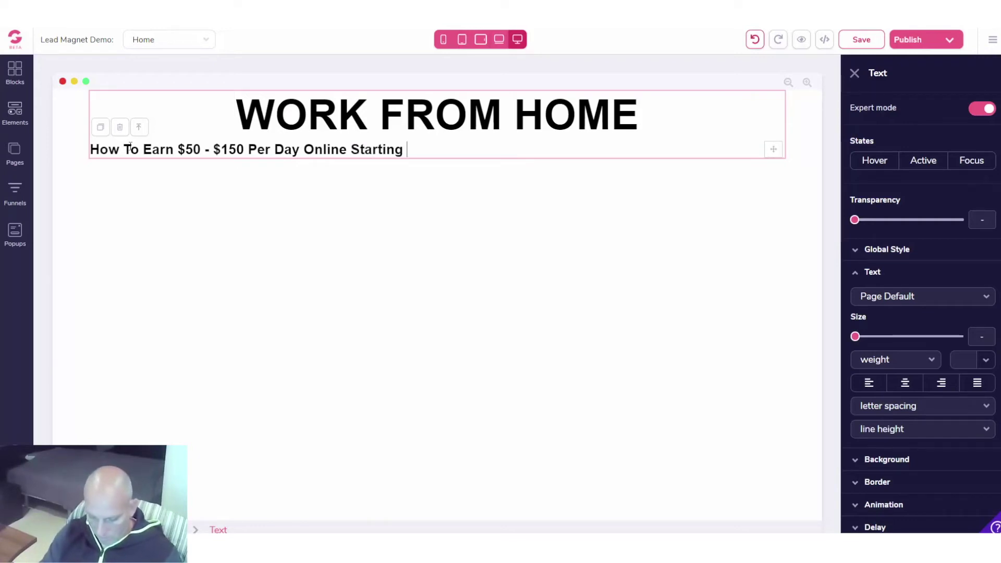
{"action": "type", "text": "Right N"}
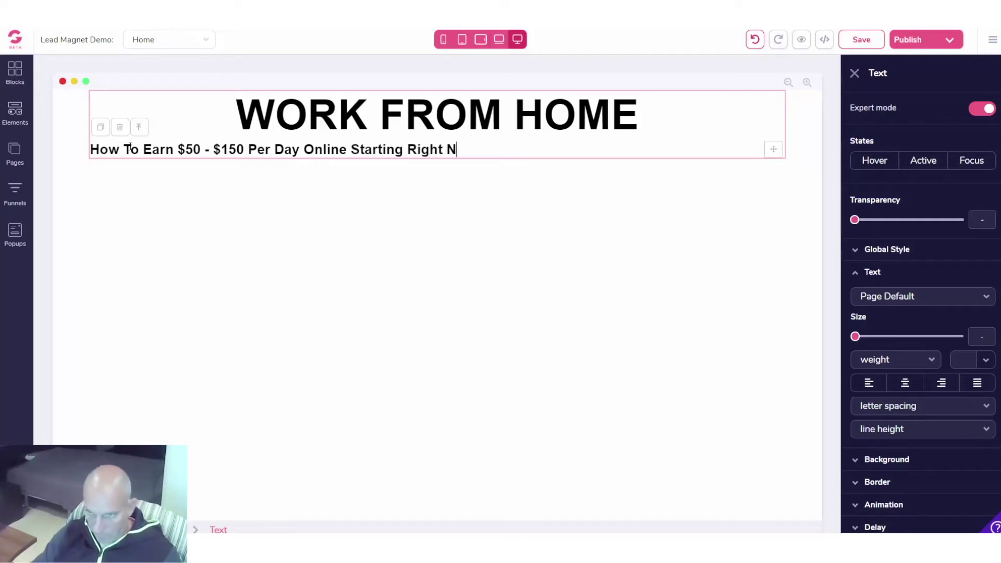
{"action": "type", "text": "ow"}
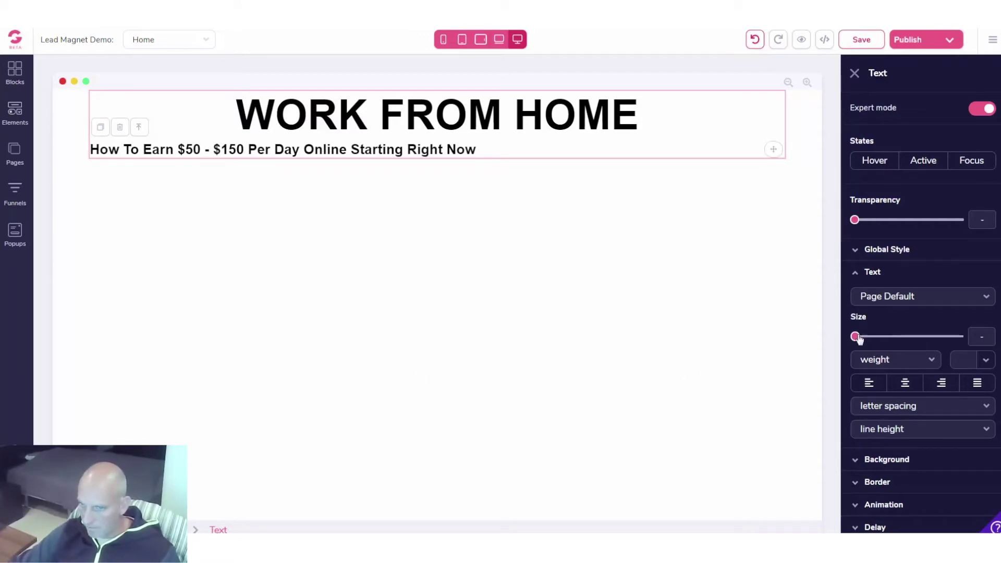
- Enlarge the subheading to 3rem, center it, and select the words 'Per Day'
{"action": "left_click_drag", "start_coordinate": [855, 338], "coordinate": [908, 339]}
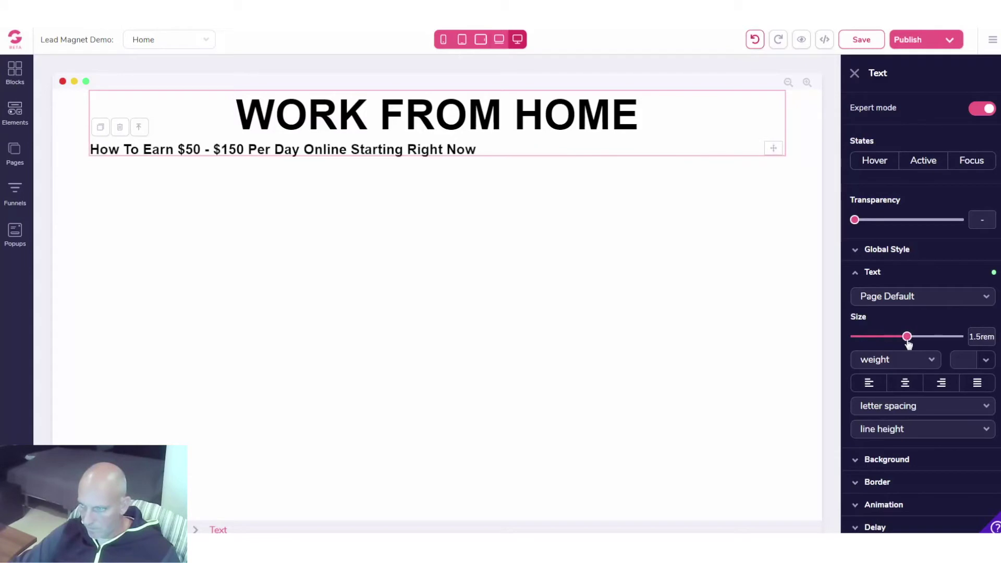
{"action": "left_click_drag", "start_coordinate": [907, 338], "coordinate": [925, 339]}
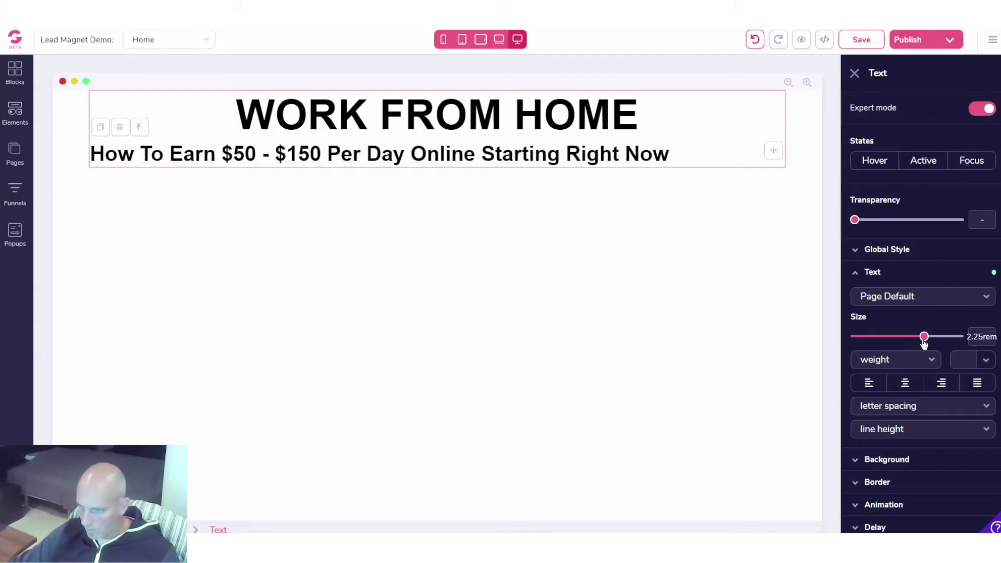
{"action": "left_click", "coordinate": [905, 383]}
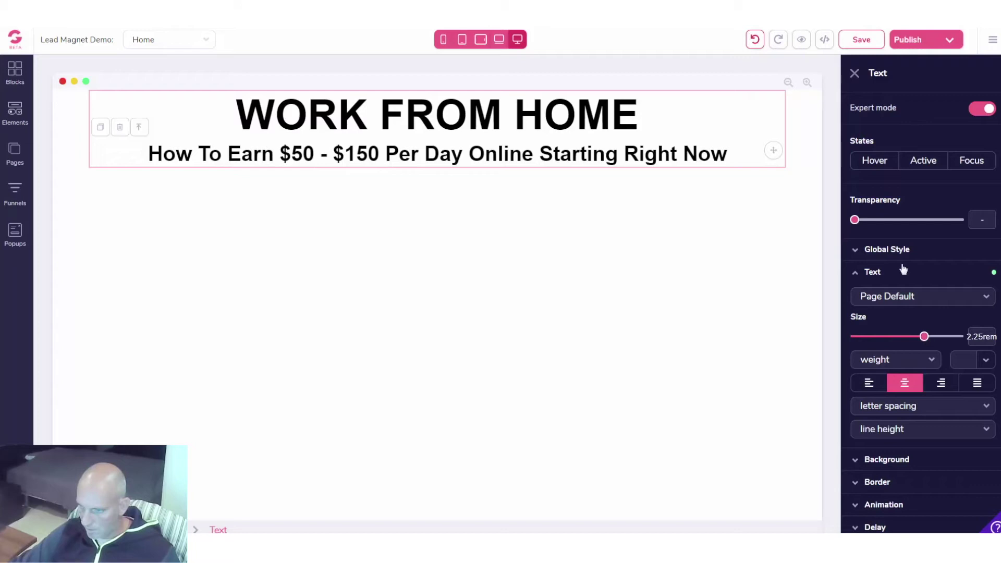
{"action": "key", "text": "Right"}
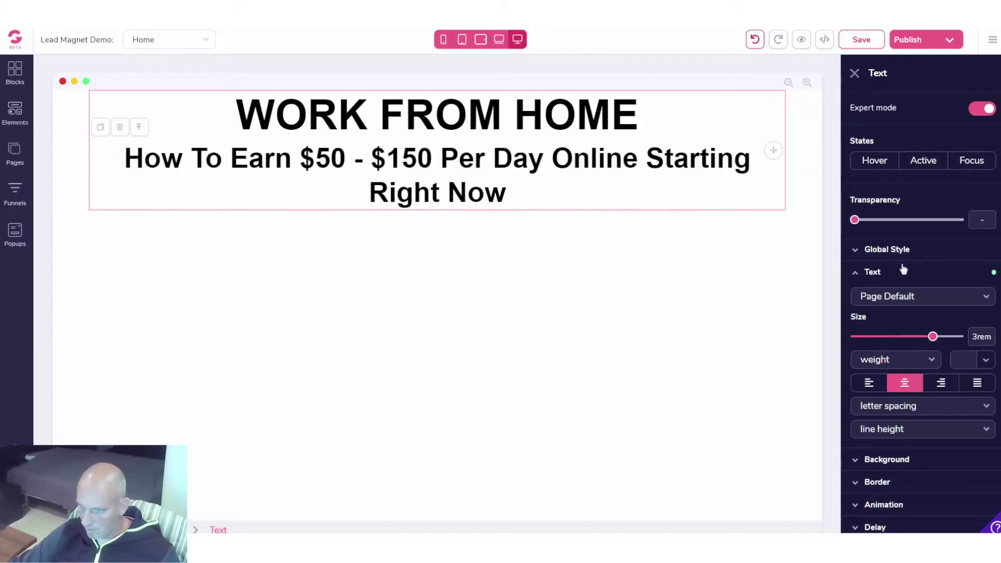
{"action": "left_click", "coordinate": [532, 158]}
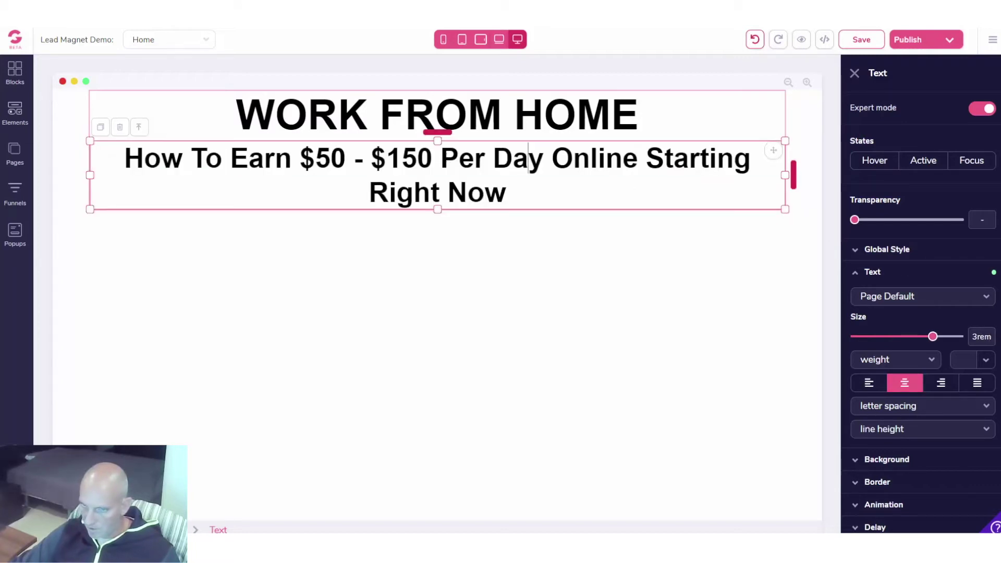
{"action": "left_click_drag", "start_coordinate": [442, 158], "coordinate": [542, 161]}
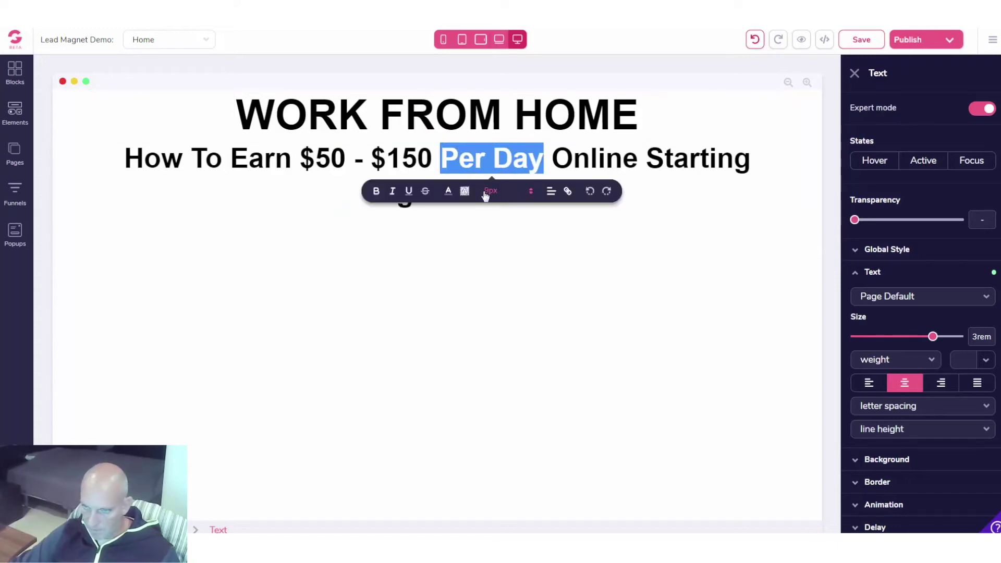
- Color the words 'Per Day' red and underline them
{"action": "left_click", "coordinate": [448, 191]}
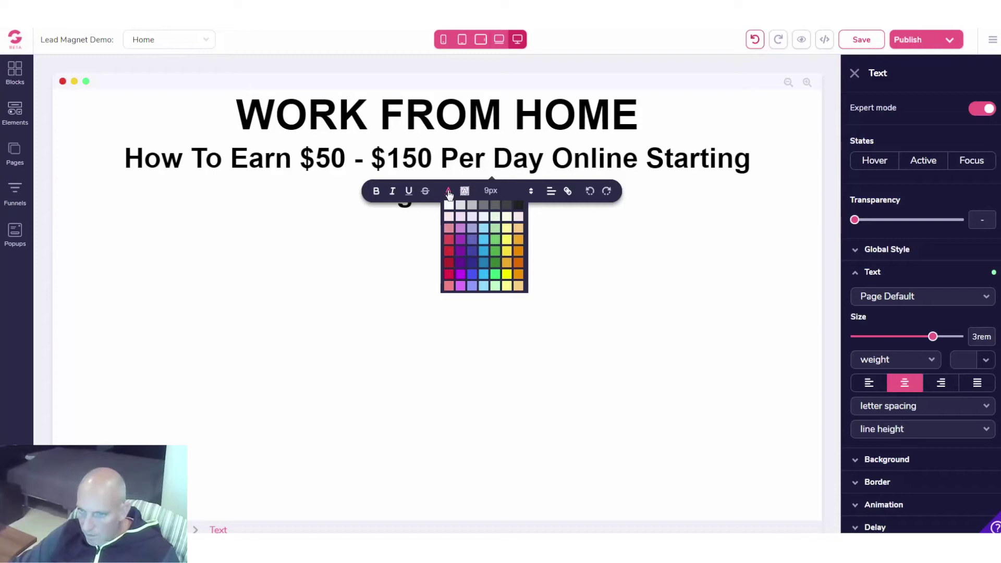
{"action": "left_click", "coordinate": [451, 275]}
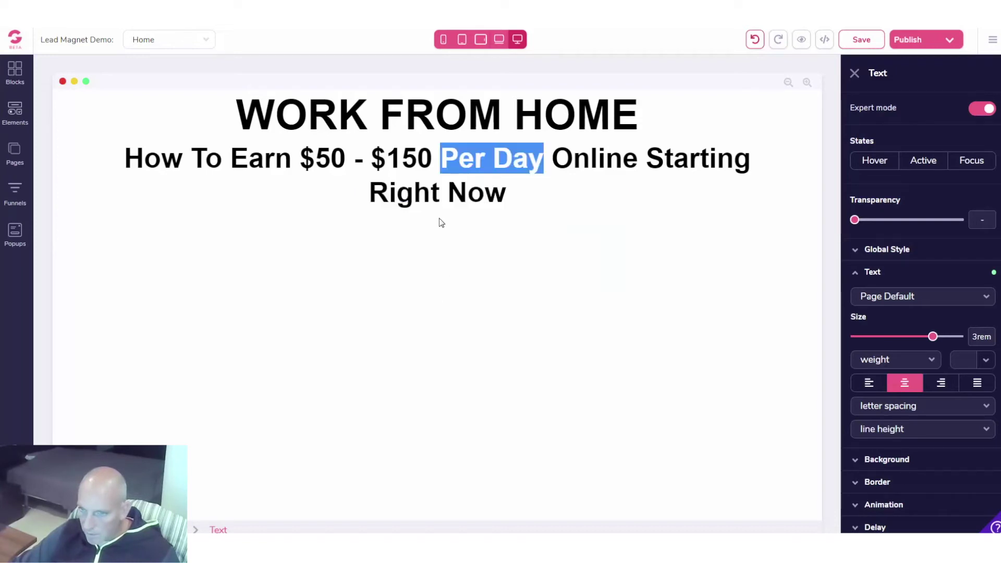
{"action": "left_click", "coordinate": [443, 159]}
{"action": "left_click_drag", "start_coordinate": [440, 158], "coordinate": [542, 160]}
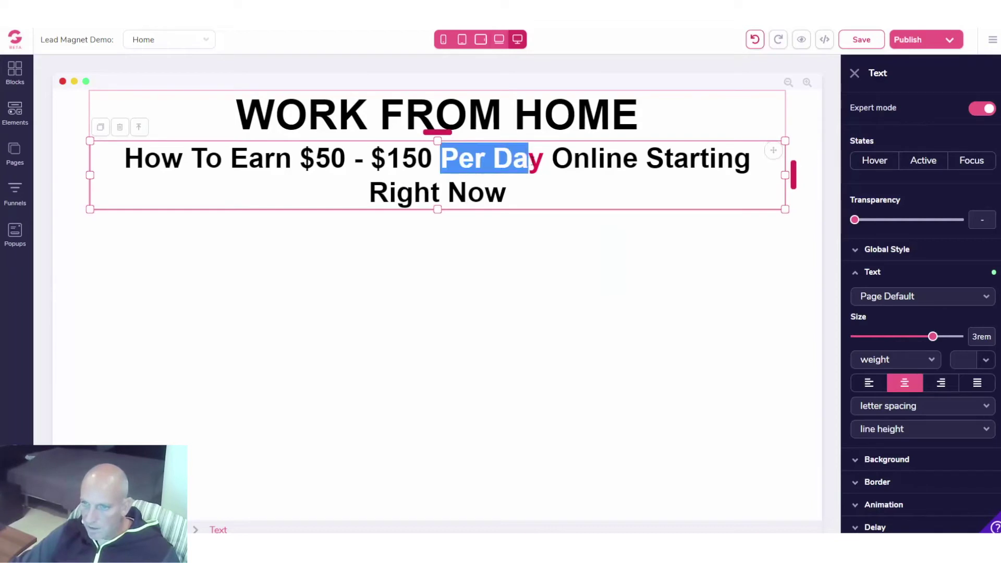
{"action": "left_click", "coordinate": [408, 191]}
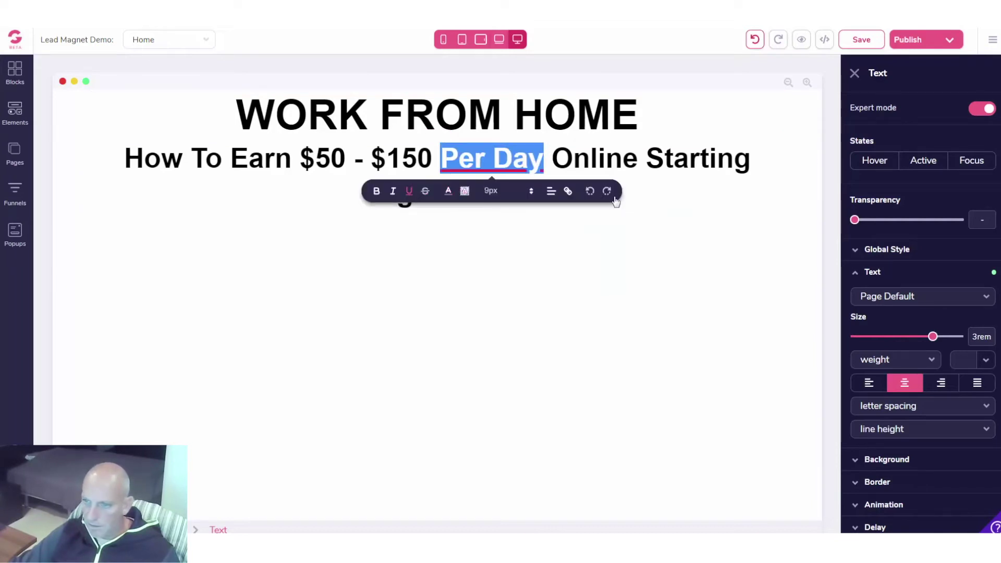
- Finish editing the subheadline and save the page
{"action": "left_click", "coordinate": [710, 217]}
{"action": "left_click", "coordinate": [854, 74]}
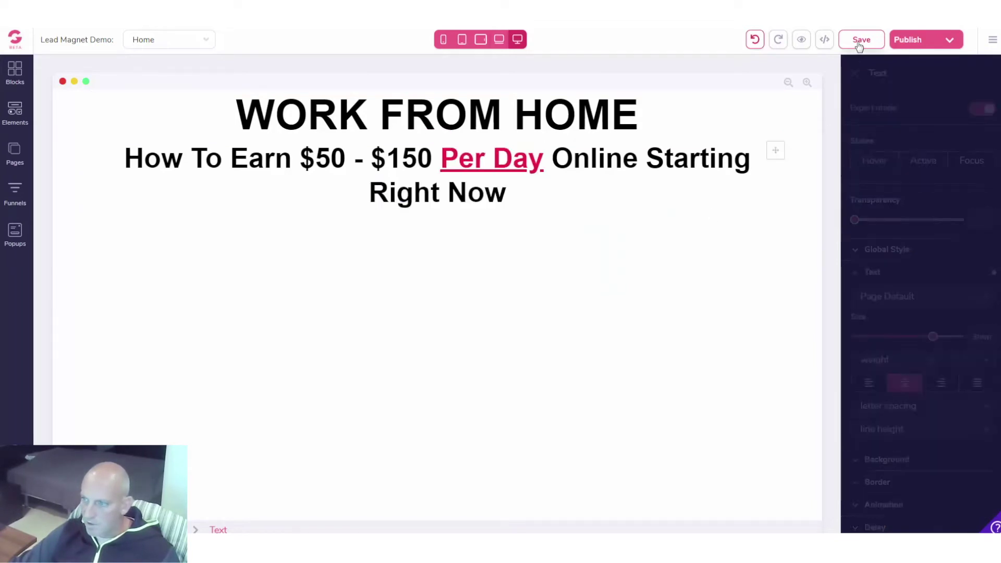
{"action": "left_click", "coordinate": [862, 40]}
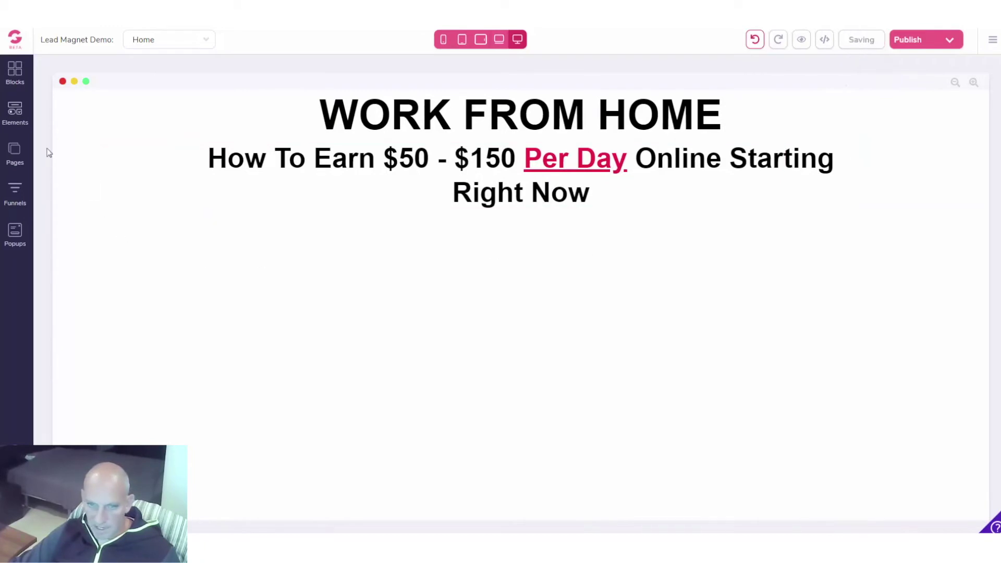
- Place a 'Button with Icon Fa' element directly beneath the subheadline
{"action": "left_click", "coordinate": [15, 114]}
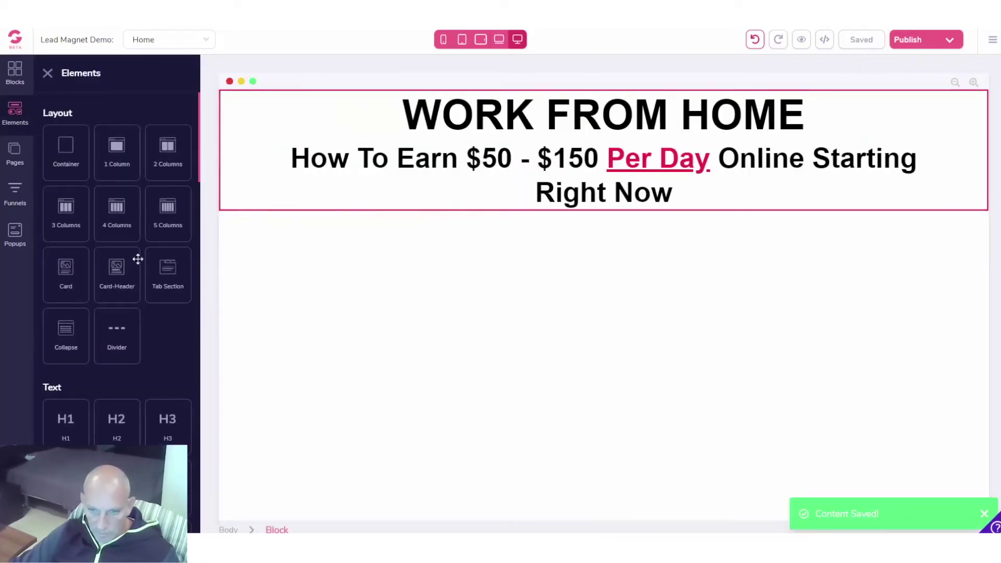
{"action": "scroll", "coordinate": [138, 259], "scroll_direction": "down", "scroll_amount": 3}
{"action": "scroll", "coordinate": [135, 261], "scroll_direction": "down", "scroll_amount": 3}
{"action": "scroll", "coordinate": [136, 261], "scroll_direction": "down", "scroll_amount": 3}
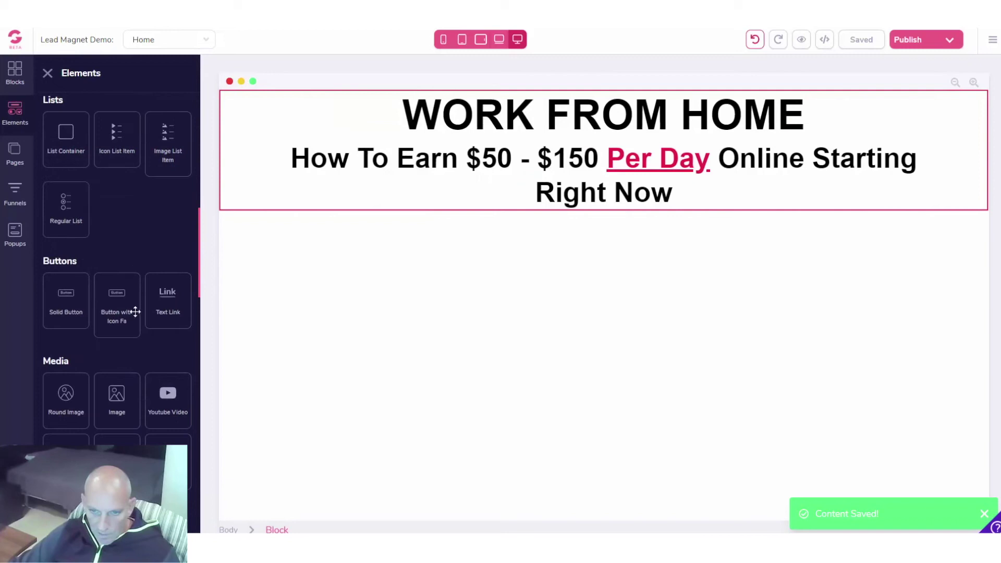
{"action": "left_click_drag", "start_coordinate": [117, 300], "coordinate": [611, 249]}
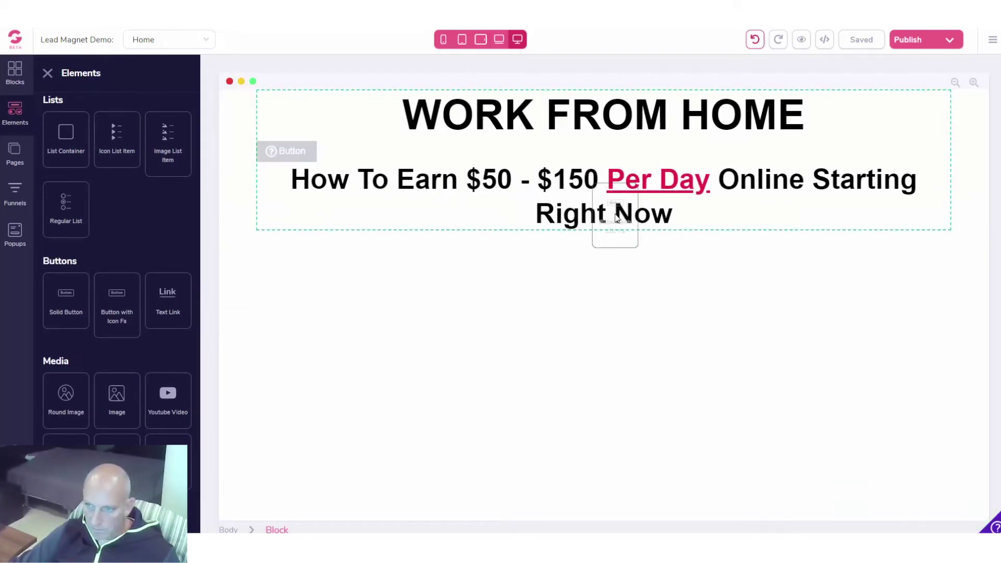
{"action": "mouse_move", "coordinate": [611, 248]}
{"action": "left_mouse_down"}
{"action": "mouse_move", "coordinate": [624, 262]}
{"action": "mouse_move", "coordinate": [615, 224]}
{"action": "left_mouse_up"}
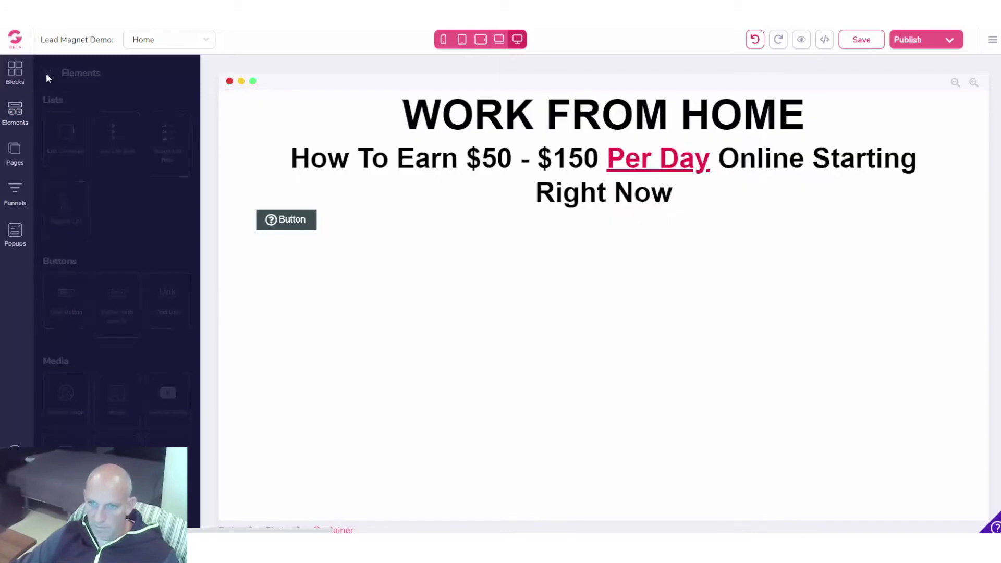
{"action": "left_click", "coordinate": [47, 73]}
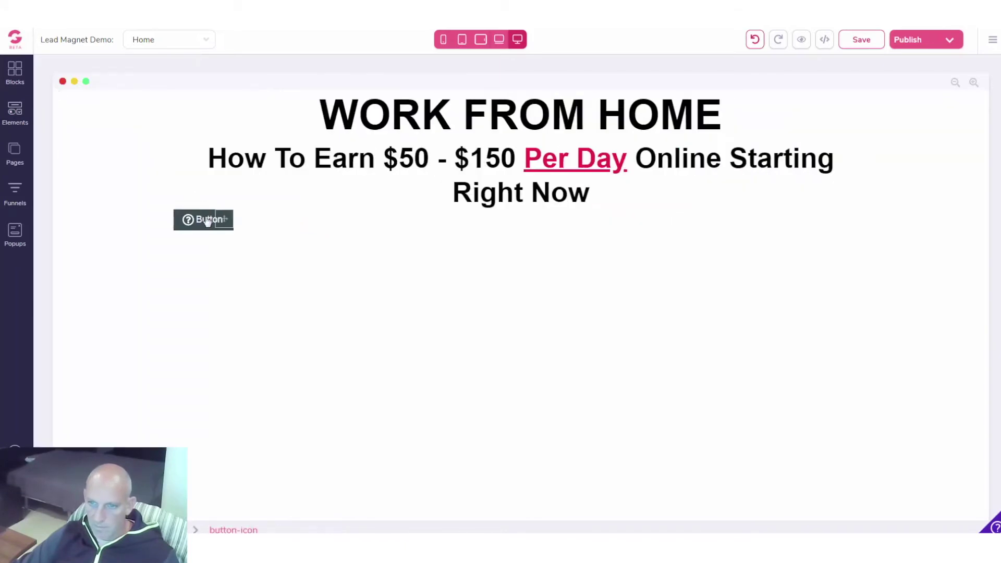
- Set the button label to 'YES! Send Me Instant Access' with the fa-arrow-circle-right icon
{"action": "left_click", "coordinate": [207, 220]}
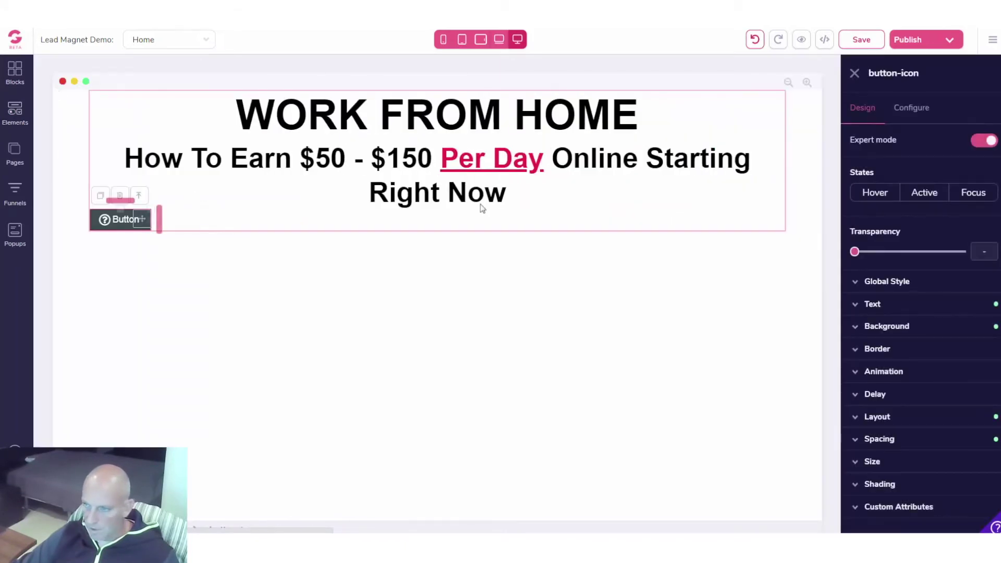
{"action": "left_click", "coordinate": [909, 110]}
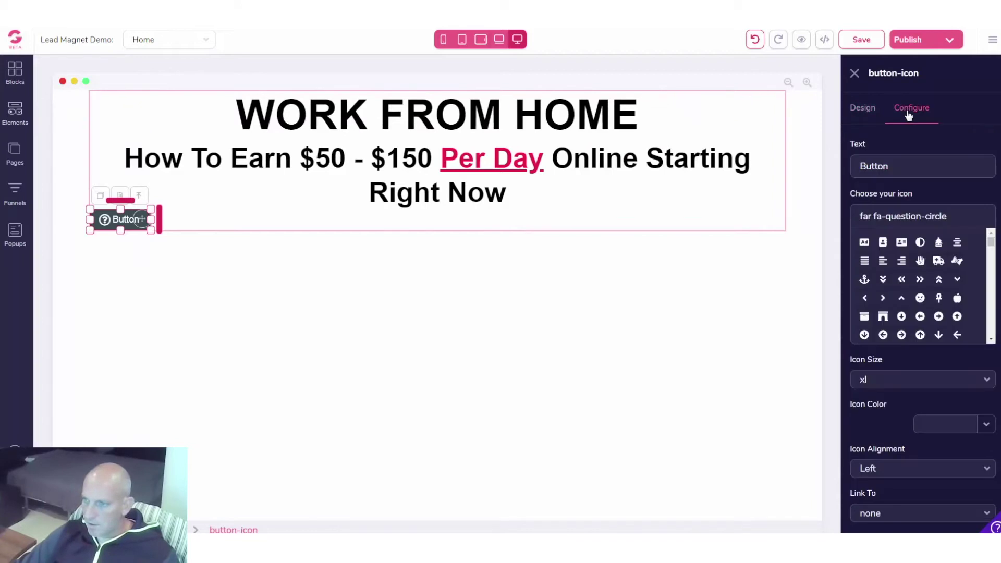
{"action": "key", "text": "ctrl+a"}
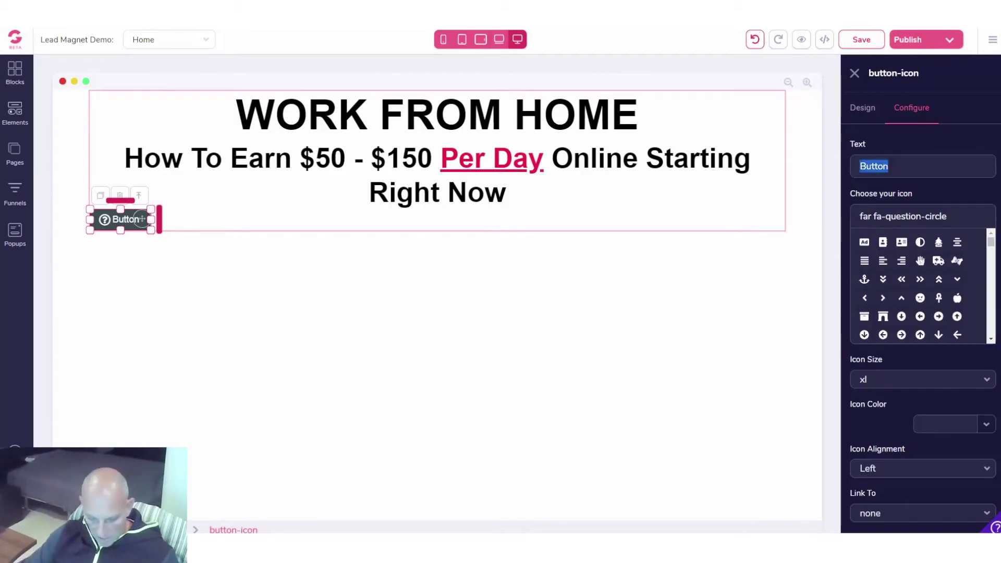
{"action": "type", "text": "YES"}
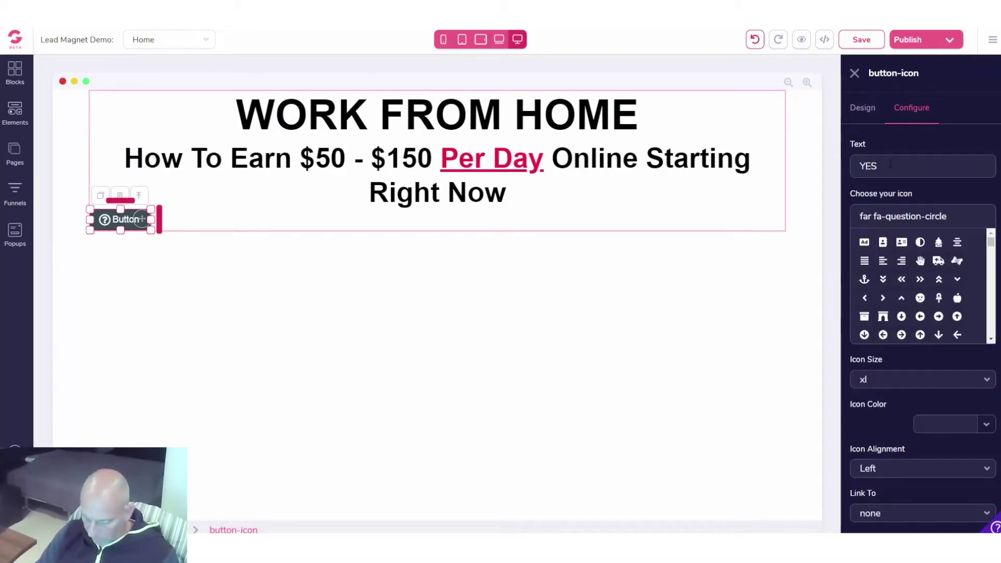
{"action": "type", "text": "!"}
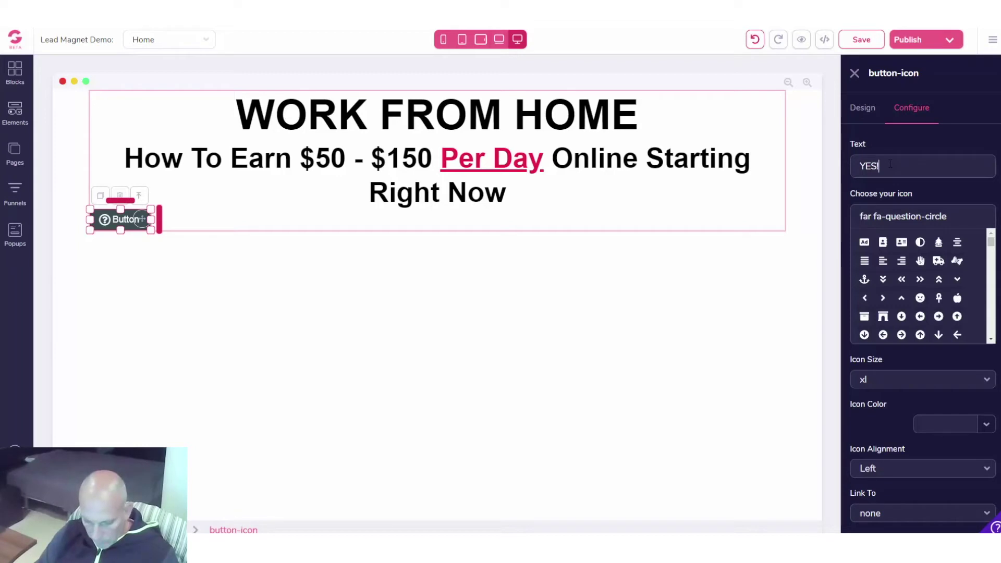
{"action": "type", "text": " Send Me"}
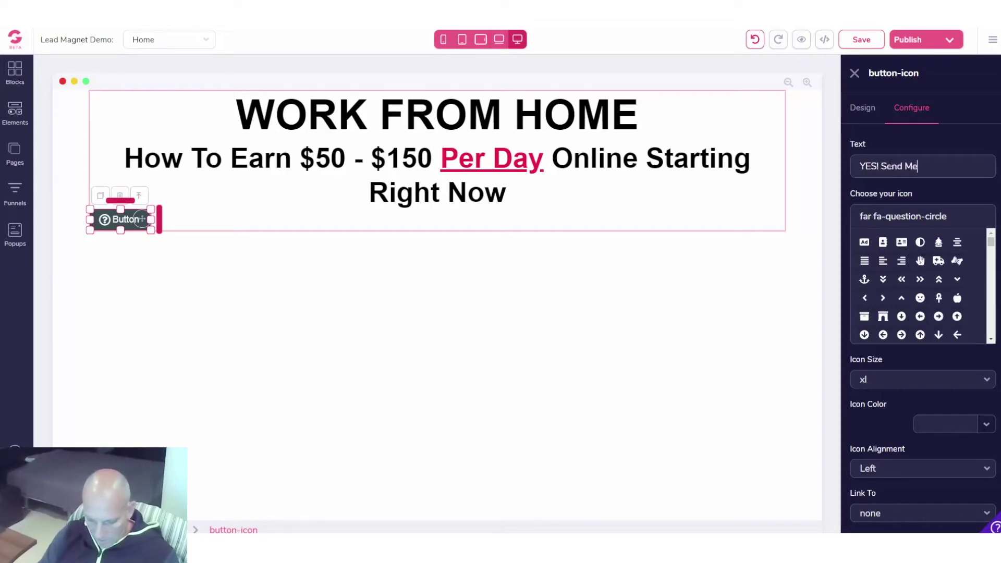
{"action": "type", "text": " Instant "}
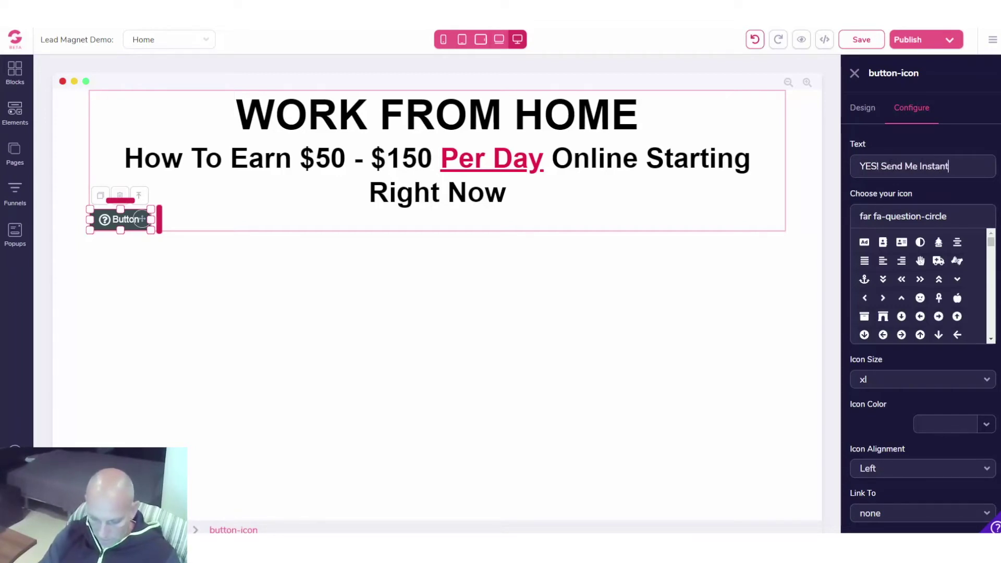
{"action": "type", "text": "Access"}
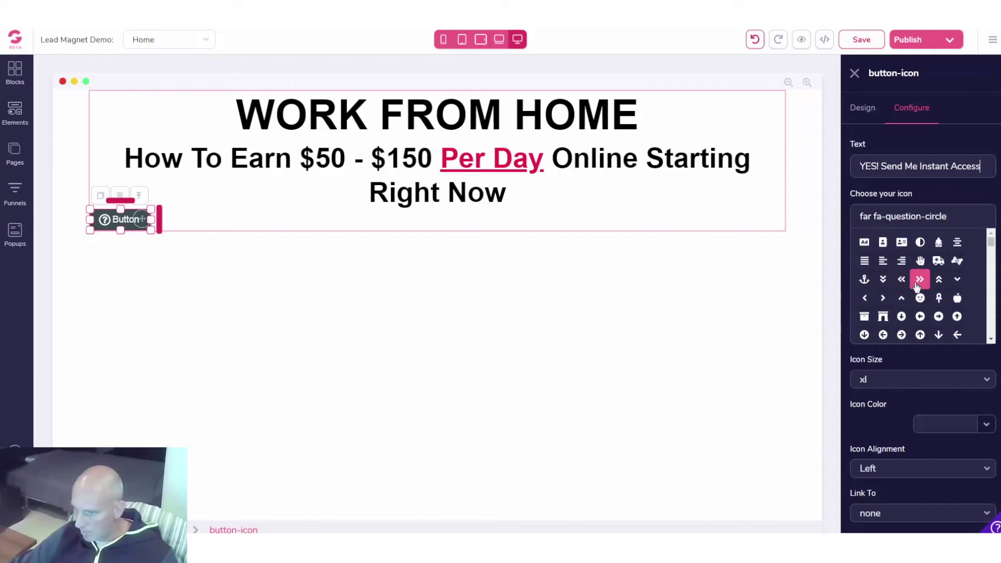
{"action": "left_click", "coordinate": [902, 334]}
{"action": "scroll", "coordinate": [896, 406], "scroll_direction": "down", "scroll_amount": 2}
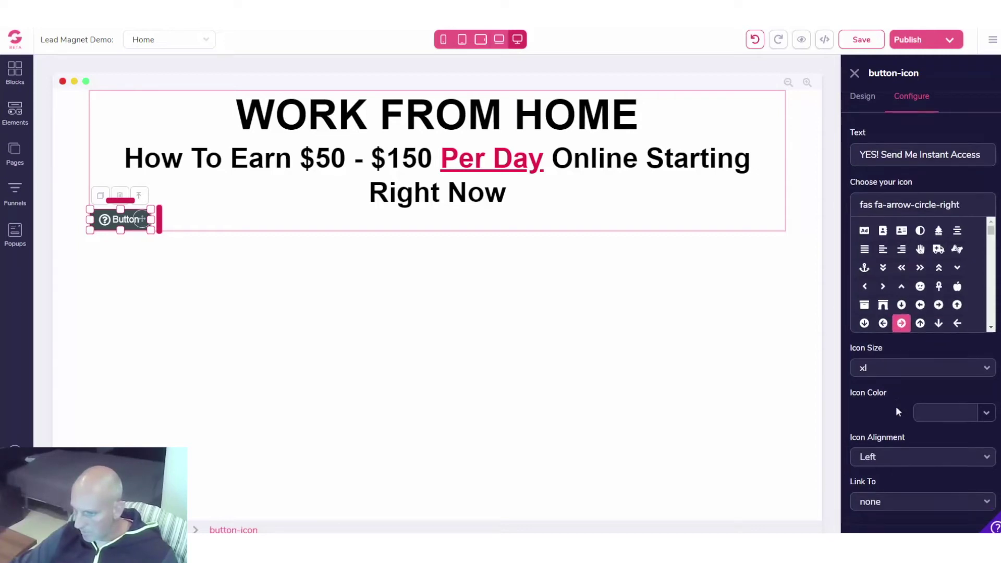
{"action": "left_click", "coordinate": [938, 519]}
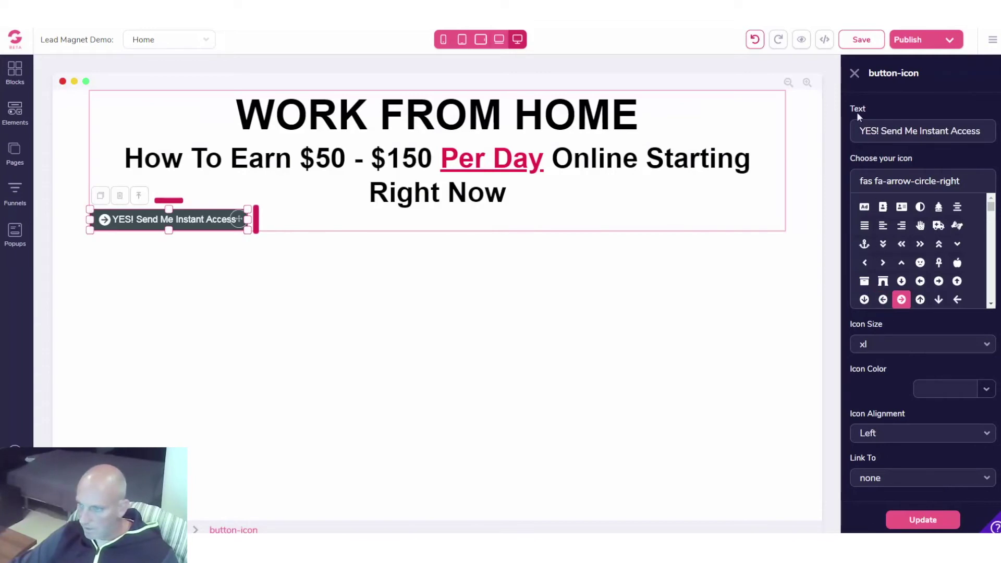
{"action": "scroll", "coordinate": [864, 114], "scroll_direction": "up", "scroll_amount": 1}
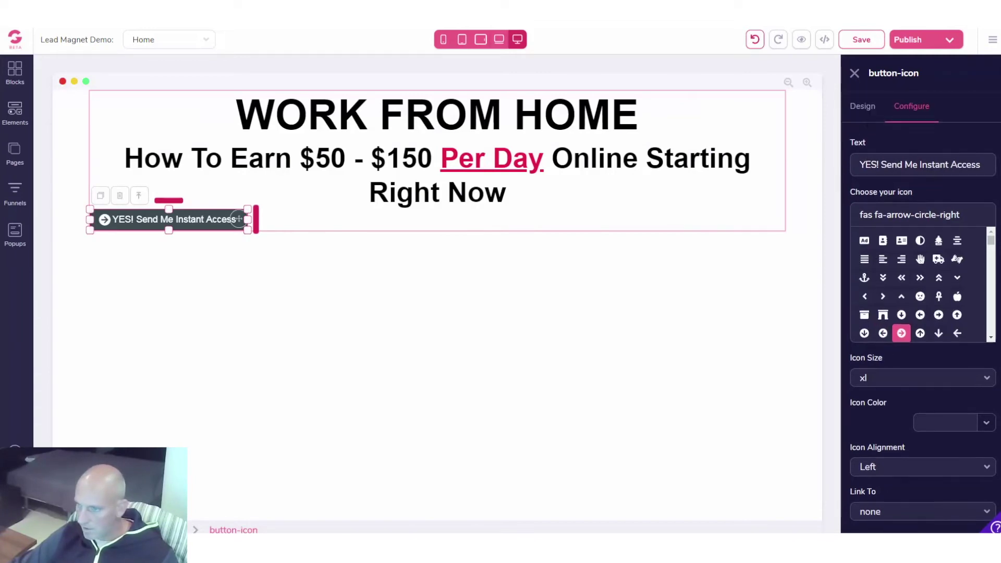
{"action": "left_click", "coordinate": [863, 107]}
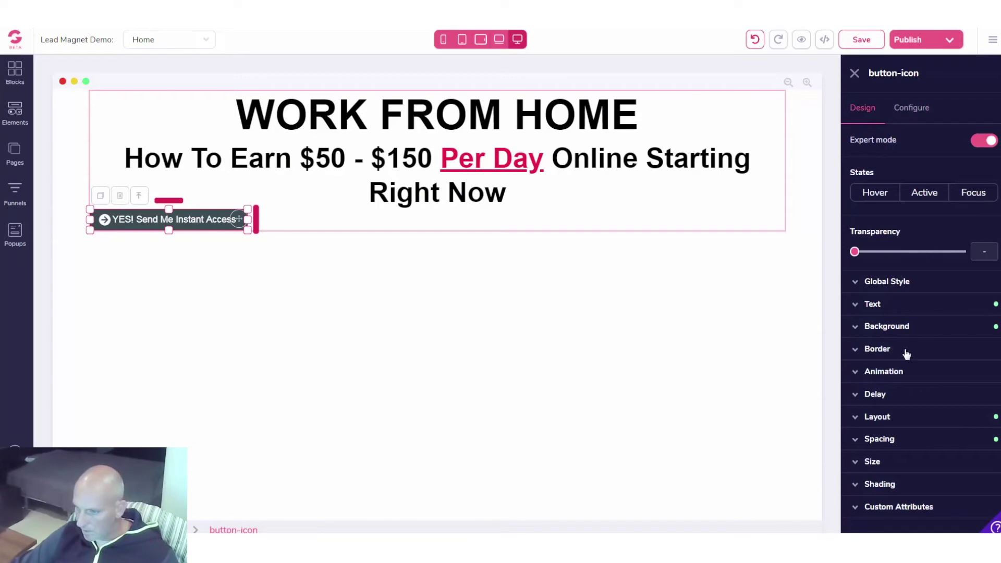
- Set the button's background colour to red #DC1818
{"action": "left_click", "coordinate": [887, 326]}
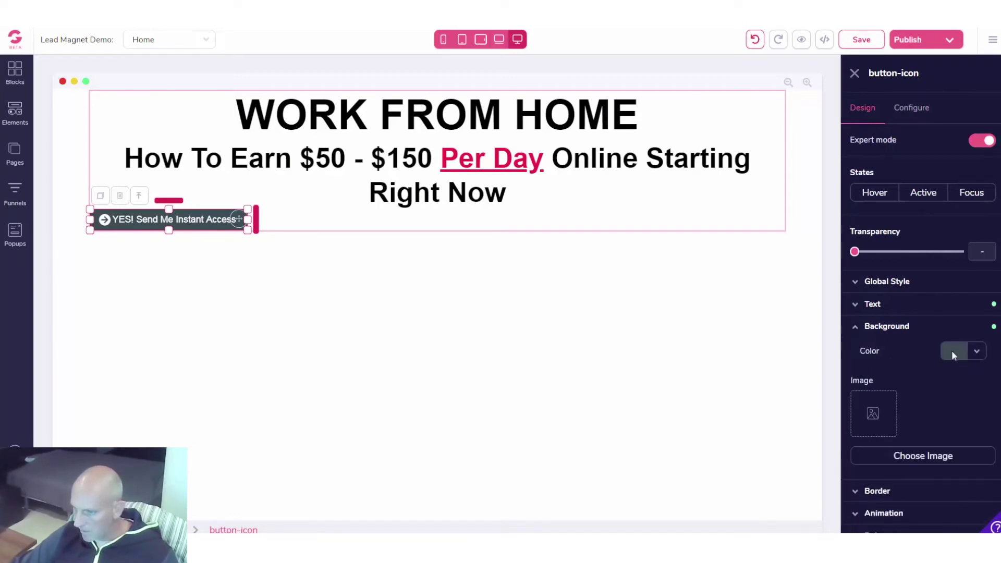
{"action": "left_click", "coordinate": [952, 350]}
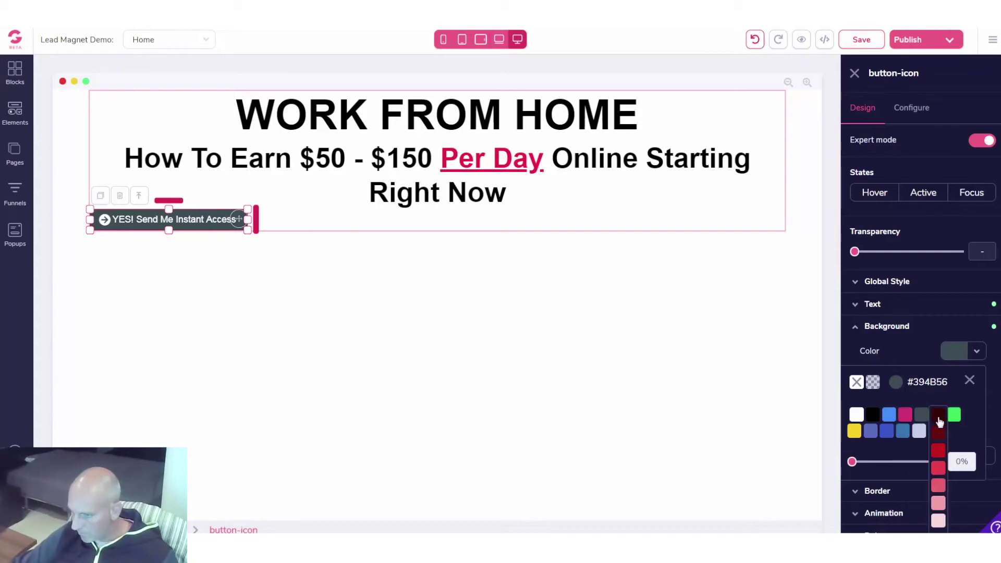
{"action": "left_click", "coordinate": [941, 454]}
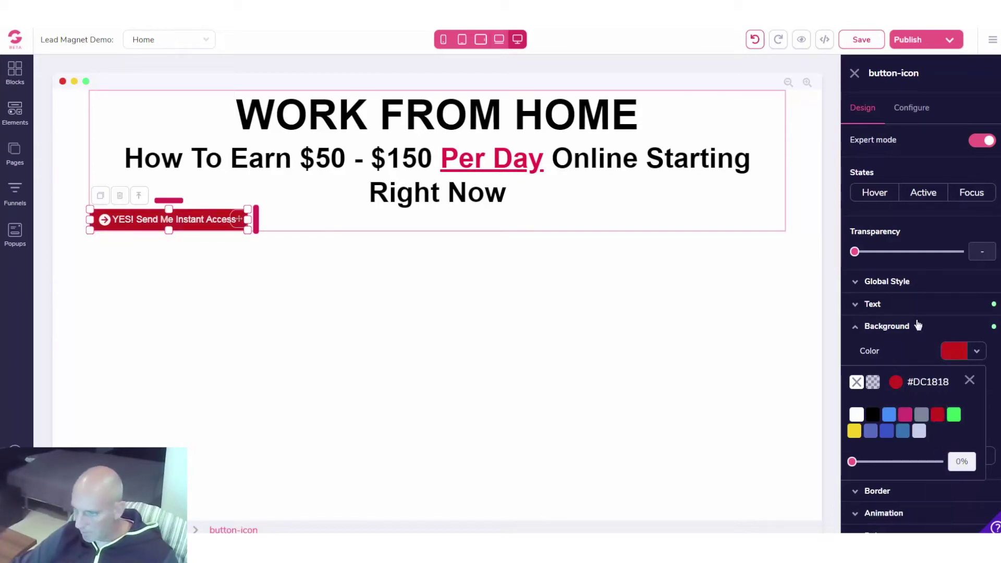
{"action": "left_click", "coordinate": [860, 329]}
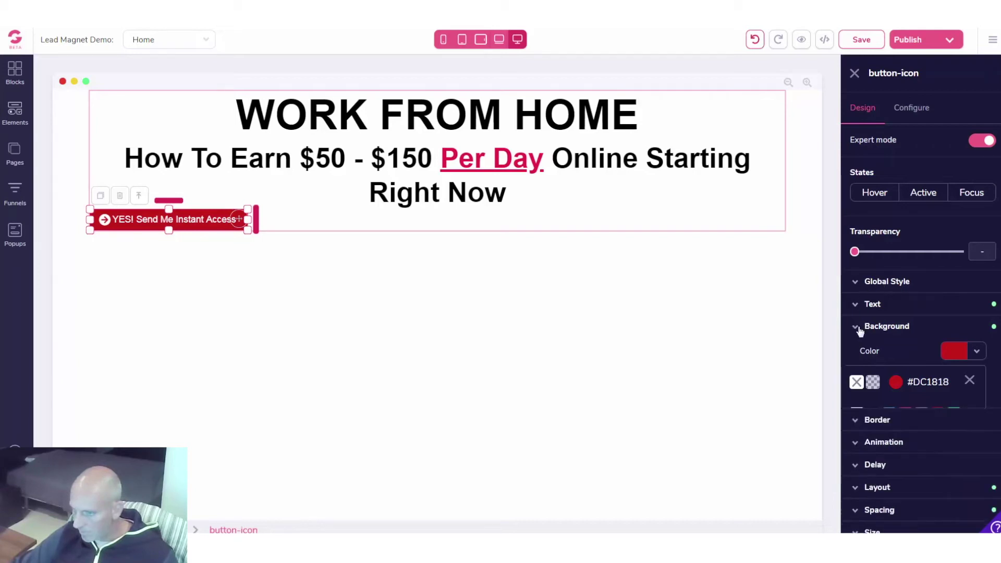
- Enlarge the button label's text size to about 1.875rem
{"action": "left_click", "coordinate": [864, 306]}
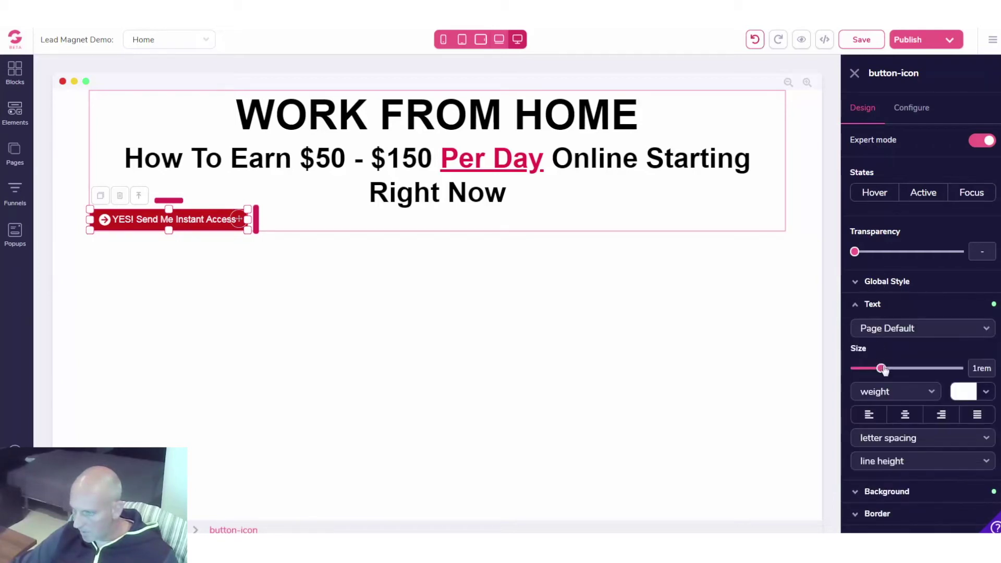
{"action": "left_click_drag", "start_coordinate": [882, 369], "coordinate": [917, 369]}
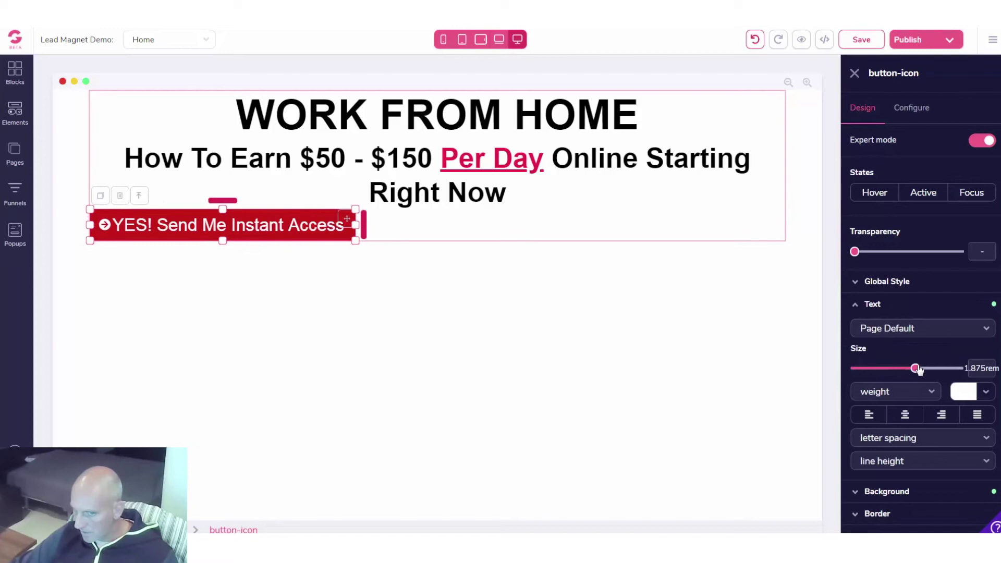
{"action": "left_click", "coordinate": [866, 307]}
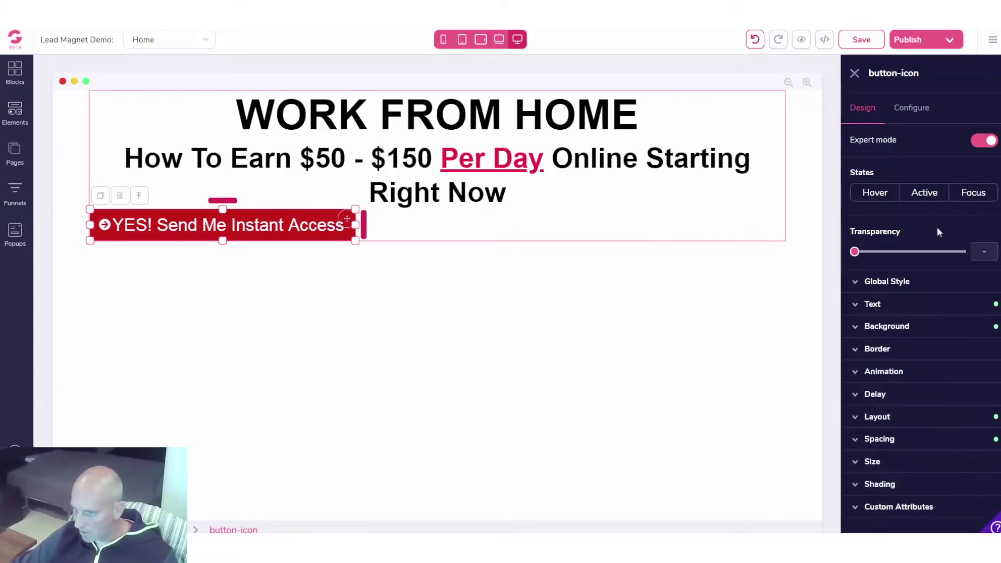
{"action": "left_click", "coordinate": [945, 417]}
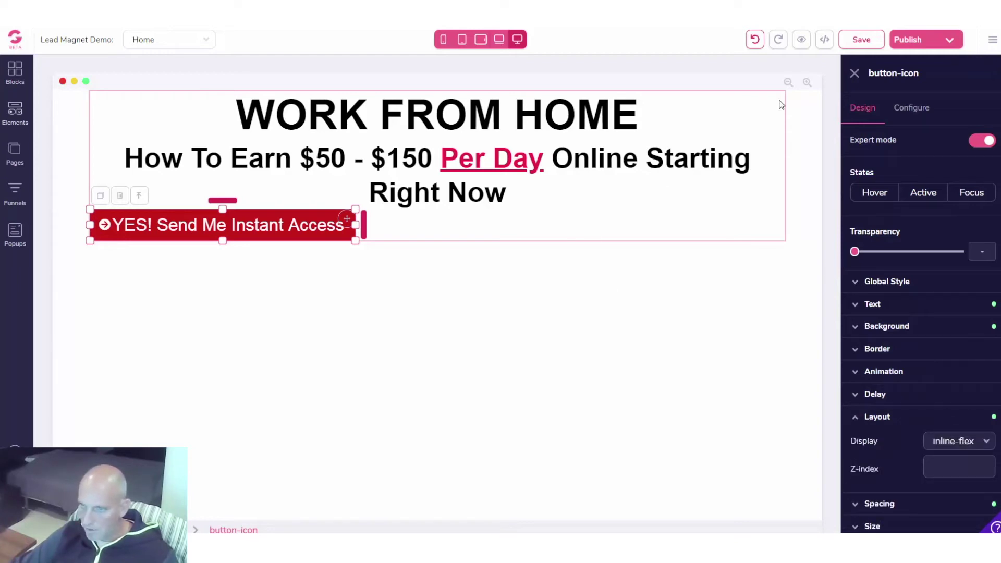
- Give the headline container a vertical layout with centered primary and secondary alignment
{"action": "left_click", "coordinate": [774, 103]}
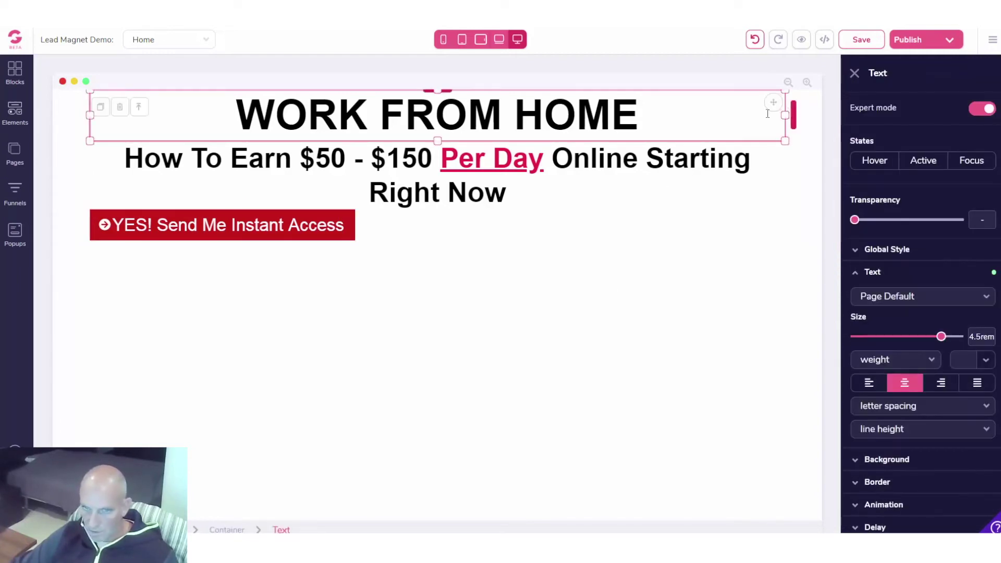
{"action": "left_click", "coordinate": [139, 106]}
{"action": "left_click", "coordinate": [919, 385]}
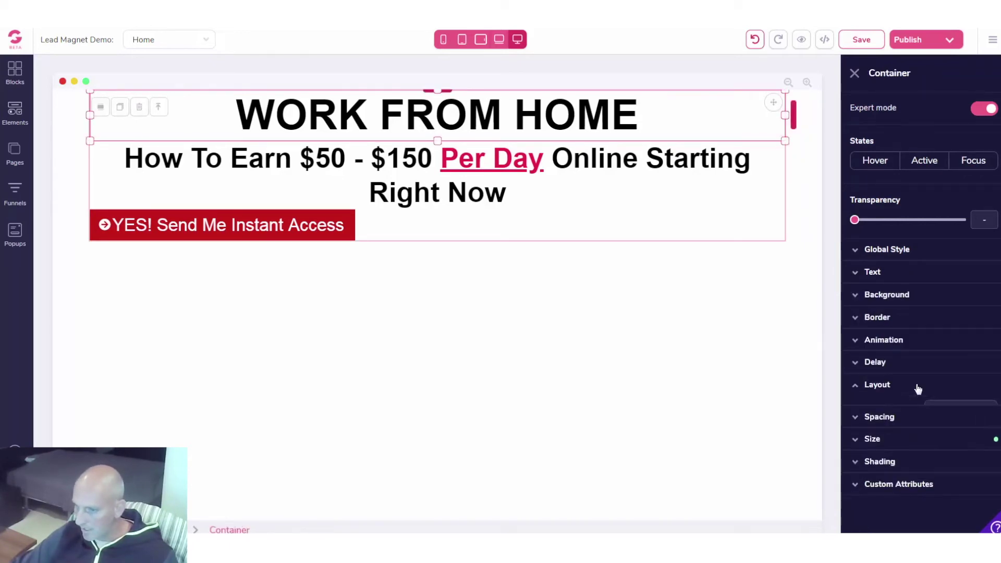
{"action": "left_click", "coordinate": [953, 448]}
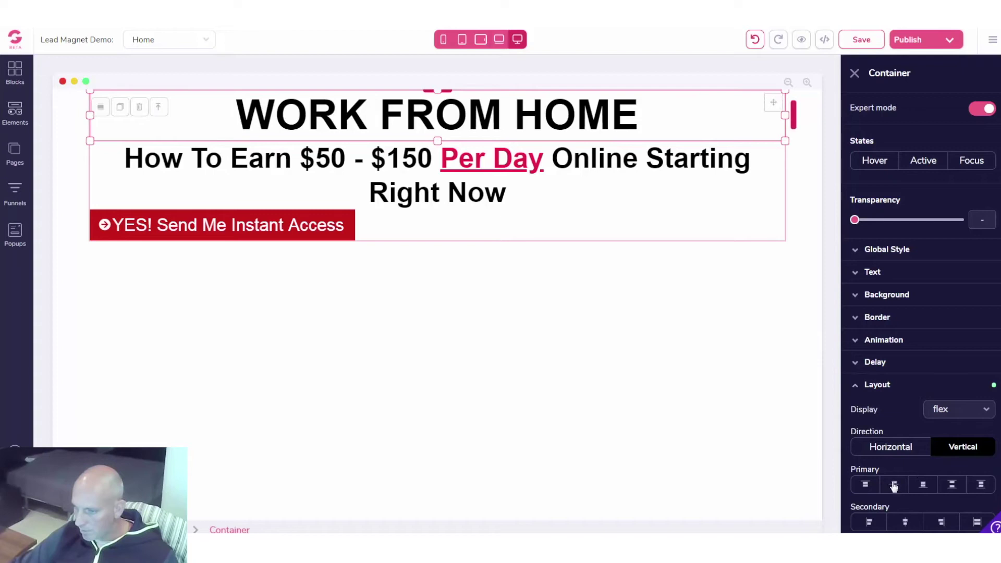
{"action": "left_click", "coordinate": [894, 486]}
{"action": "left_click", "coordinate": [907, 523]}
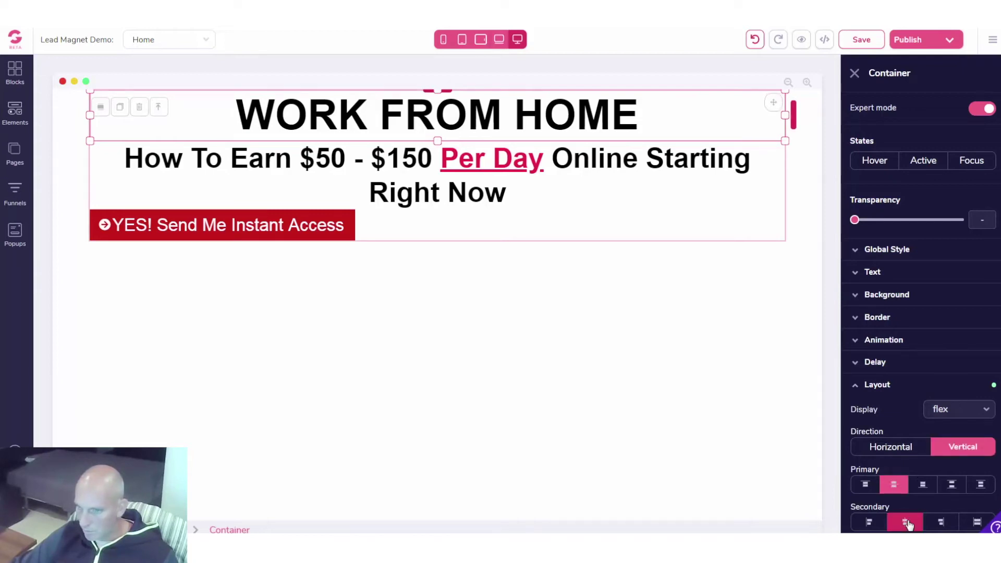
- Reapply vertical, centered alignment to the container so the button sits centered
{"action": "left_click", "coordinate": [783, 162]}
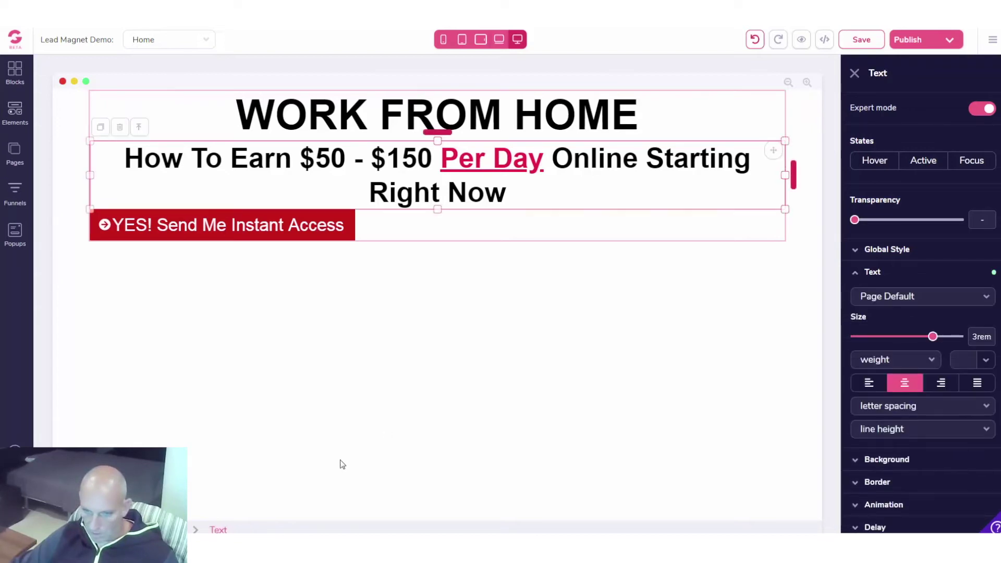
{"action": "left_click", "coordinate": [791, 173]}
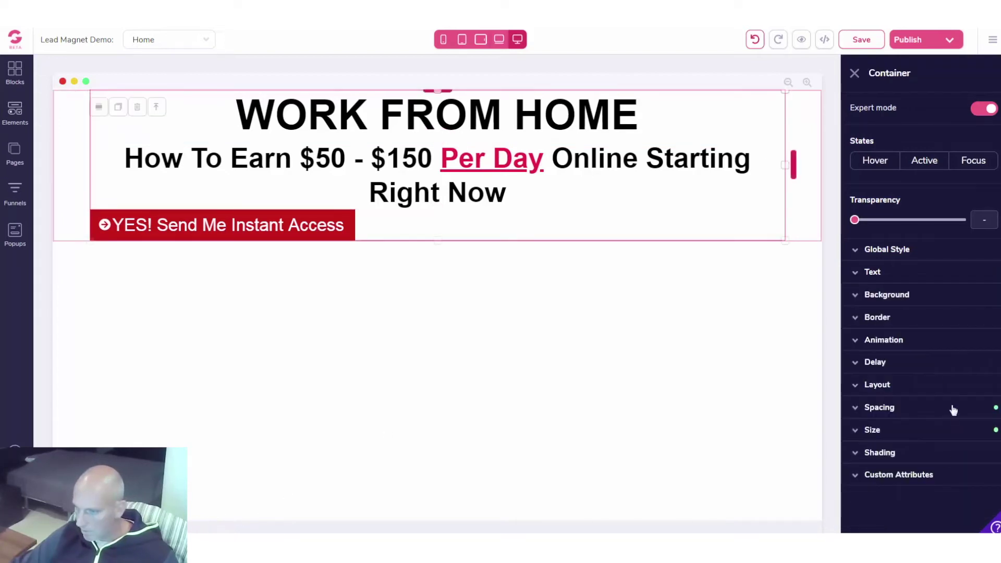
{"action": "left_click", "coordinate": [877, 385]}
{"action": "left_click", "coordinate": [962, 447]}
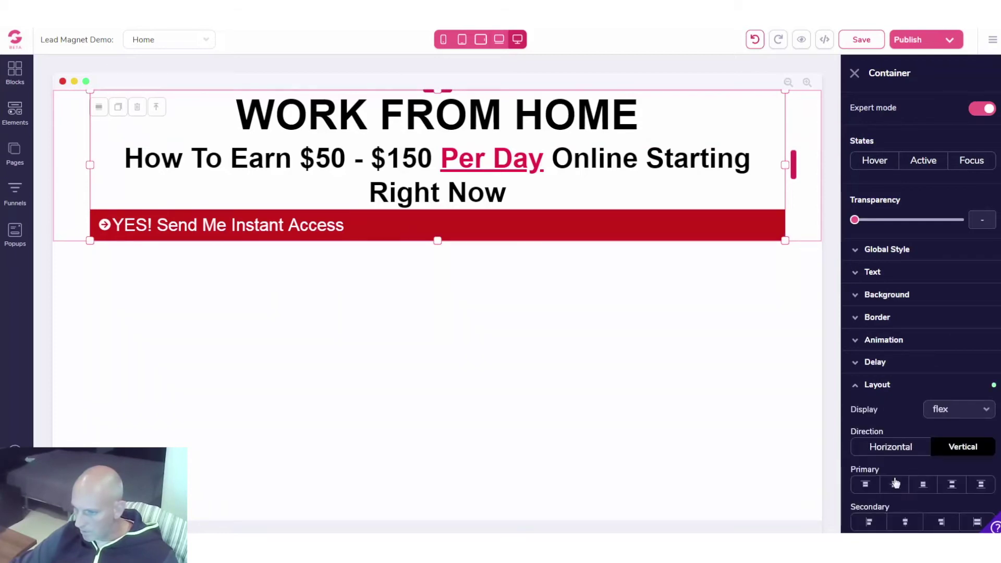
{"action": "left_click", "coordinate": [895, 484]}
{"action": "left_click", "coordinate": [907, 522]}
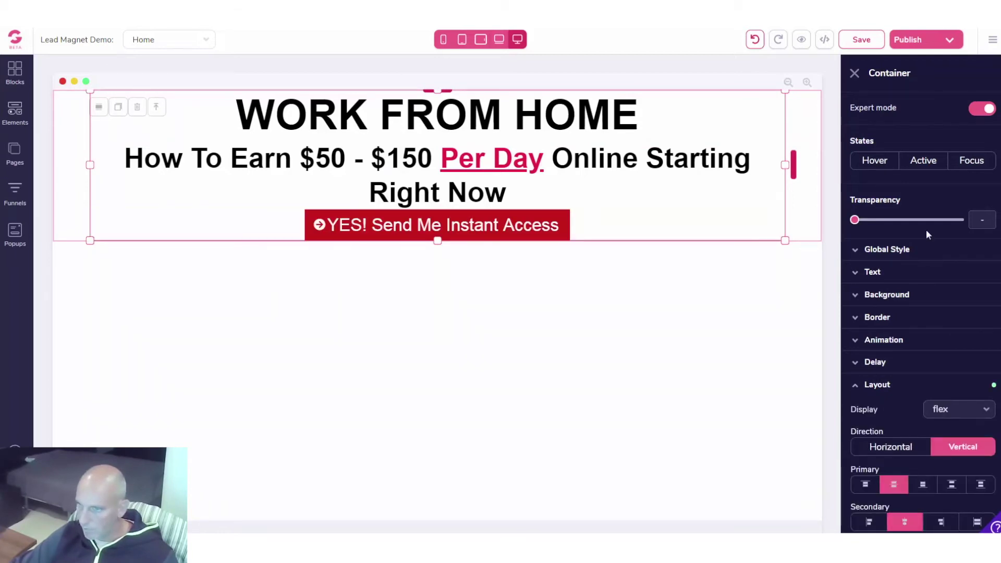
{"action": "left_click", "coordinate": [438, 267]}
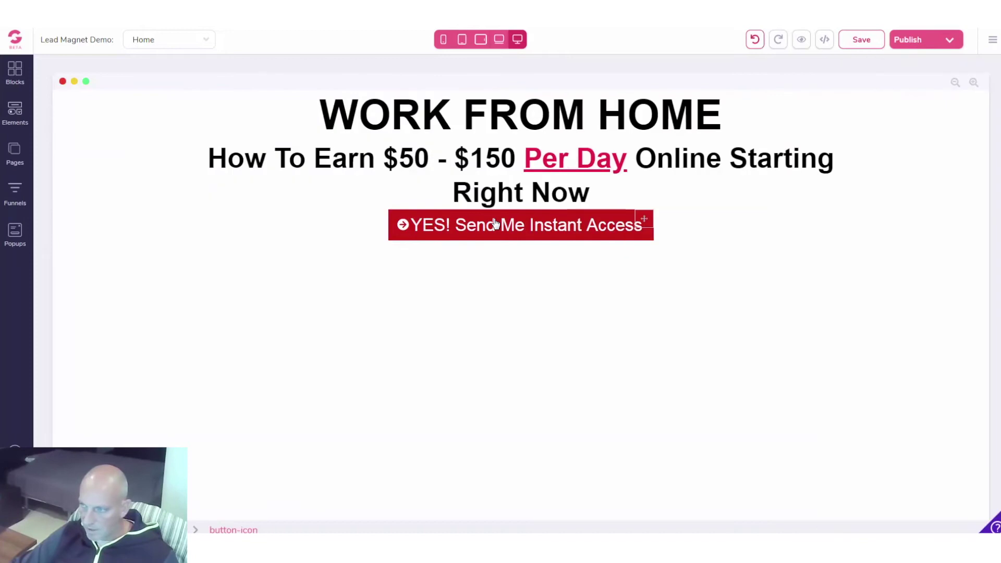
- Give the red button 0.75rem padding and 2.25rem margin
{"action": "left_click", "coordinate": [496, 225]}
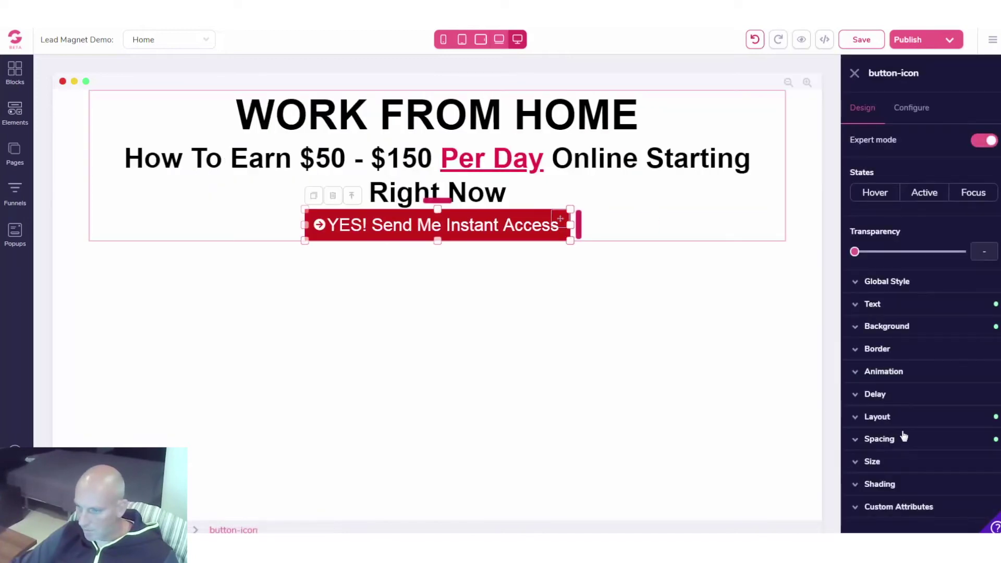
{"action": "left_click", "coordinate": [879, 439]}
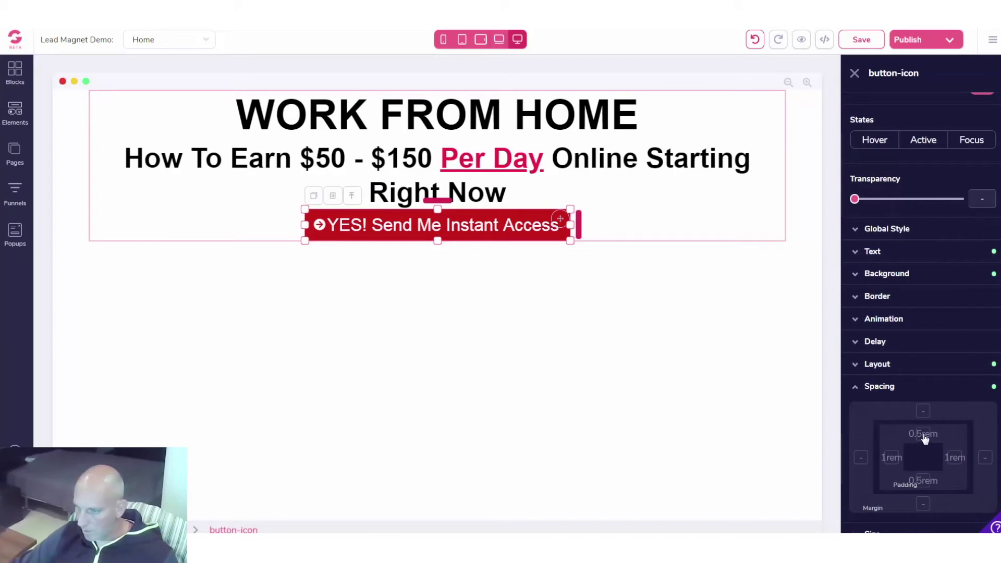
{"action": "left_click", "coordinate": [924, 435]}
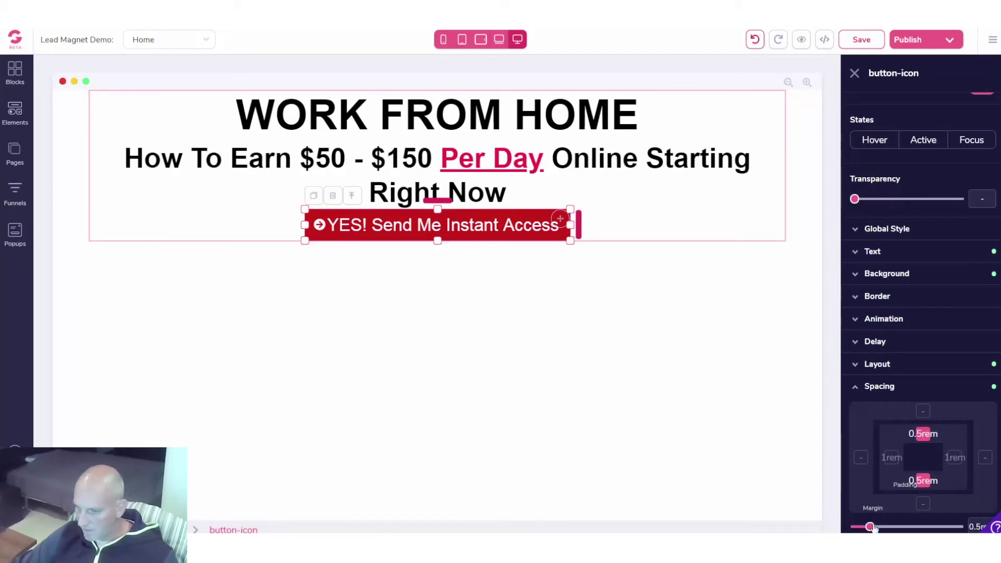
{"action": "left_click_drag", "start_coordinate": [871, 527], "coordinate": [877, 528]}
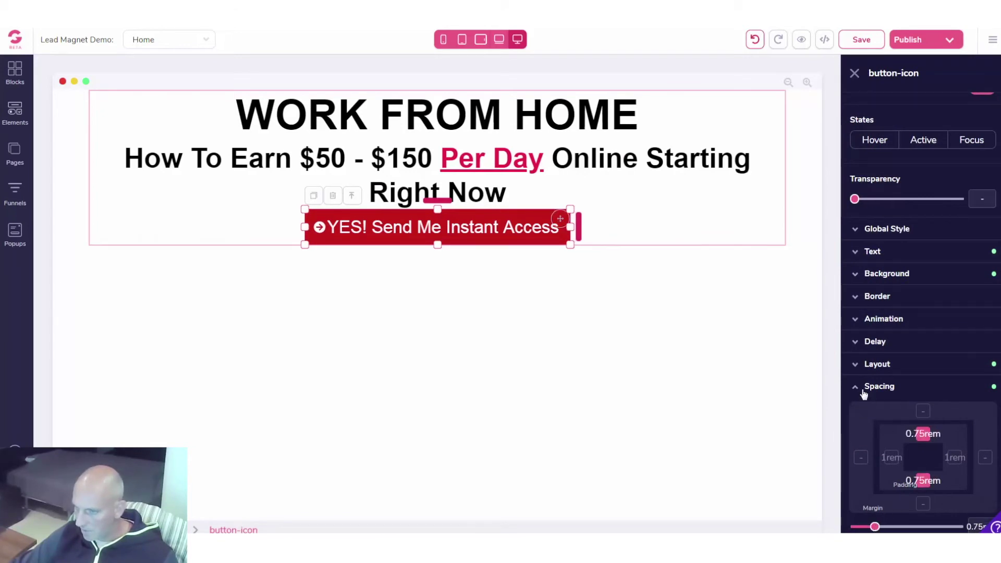
{"action": "left_click", "coordinate": [923, 414]}
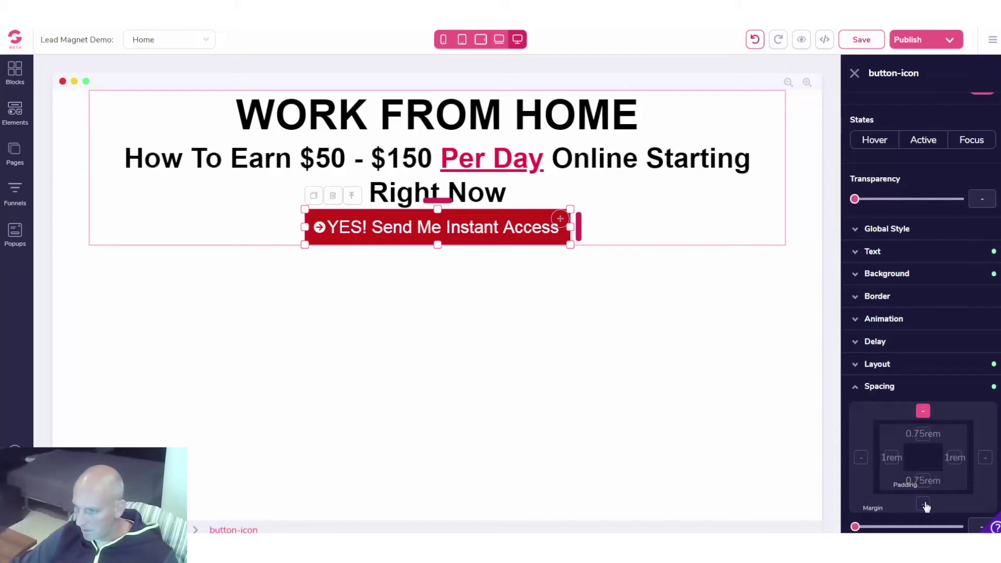
{"action": "left_click_drag", "start_coordinate": [855, 528], "coordinate": [903, 527]}
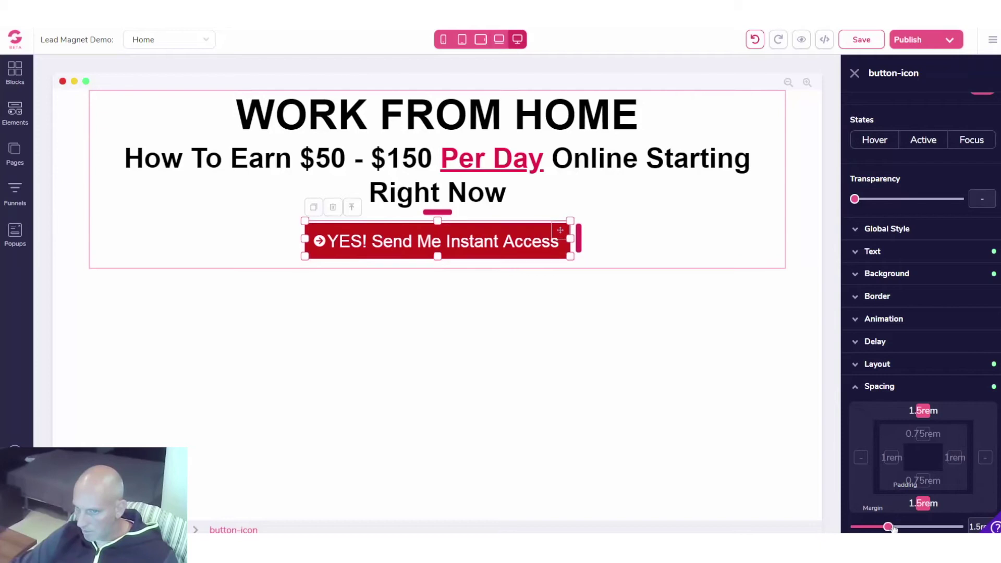
- Set the heading container's top margin to 3.5rem
{"action": "left_click", "coordinate": [671, 123]}
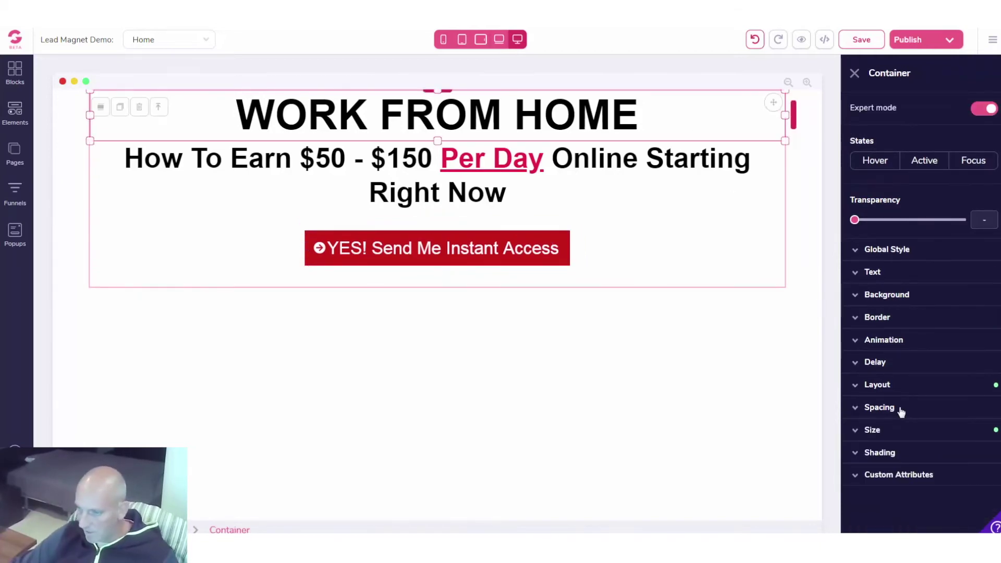
{"action": "left_click", "coordinate": [879, 407]}
{"action": "left_click", "coordinate": [923, 433]}
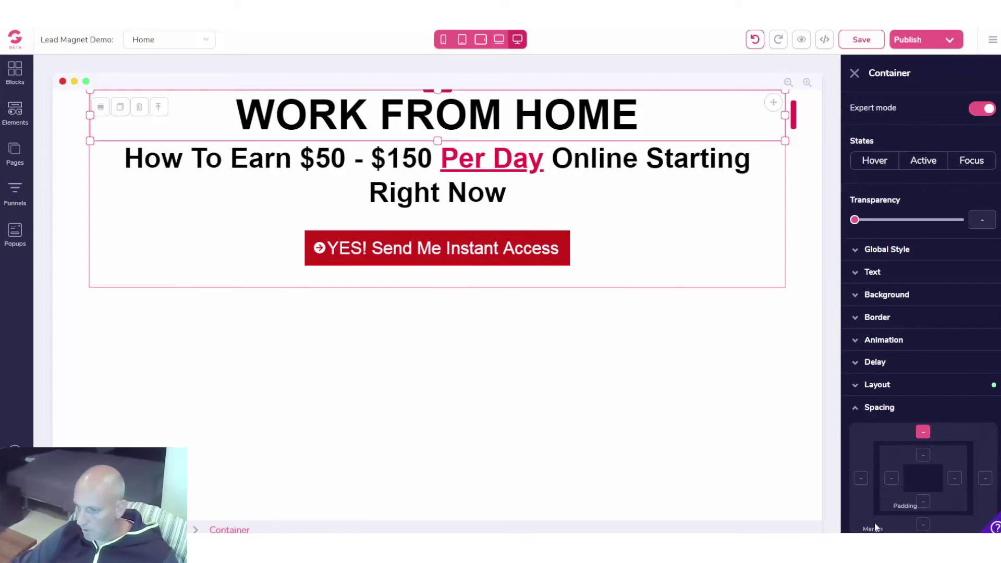
{"action": "scroll", "coordinate": [861, 469], "scroll_direction": "down", "scroll_amount": 3}
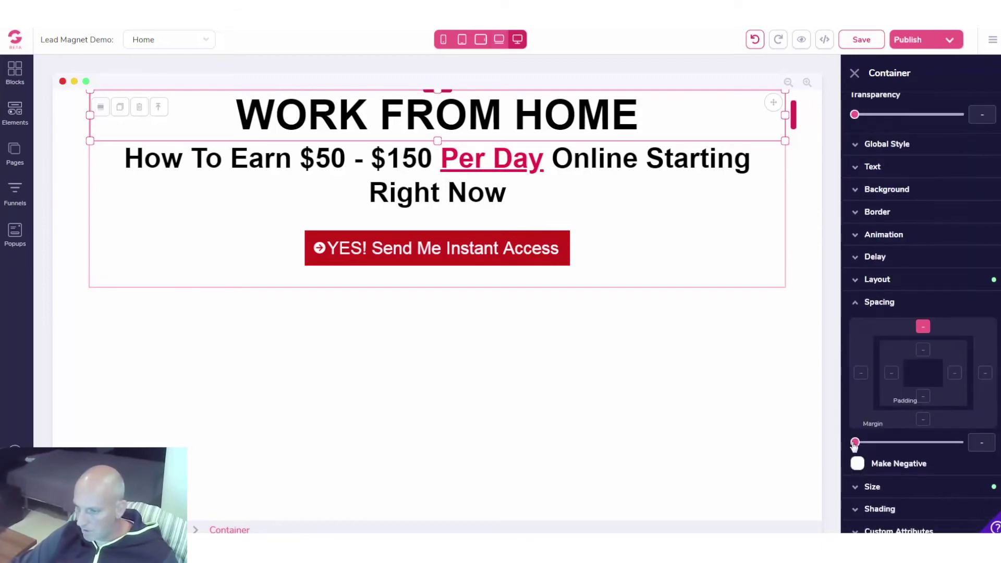
{"action": "left_click_drag", "start_coordinate": [856, 443], "coordinate": [916, 443]}
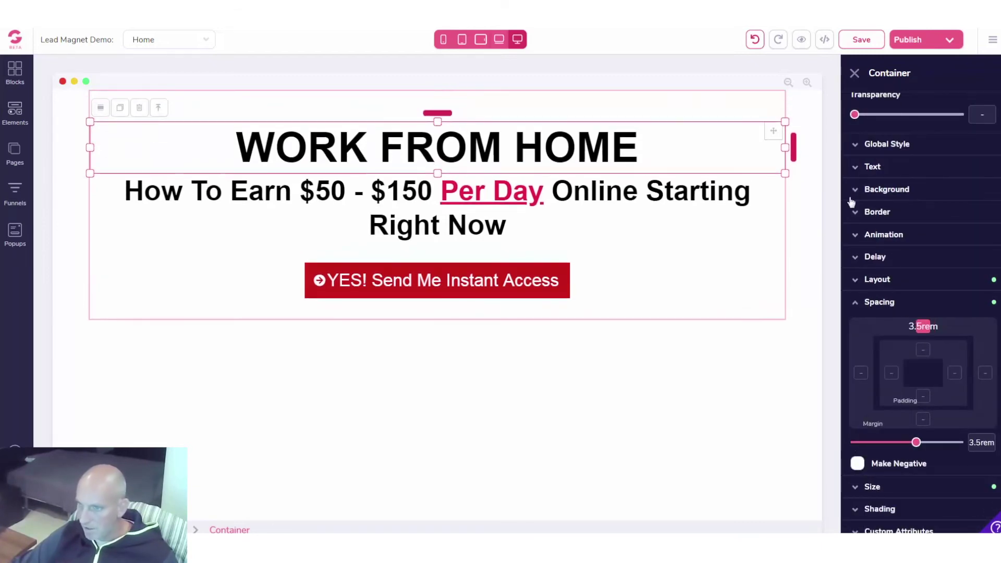
{"action": "left_click", "coordinate": [820, 104]}
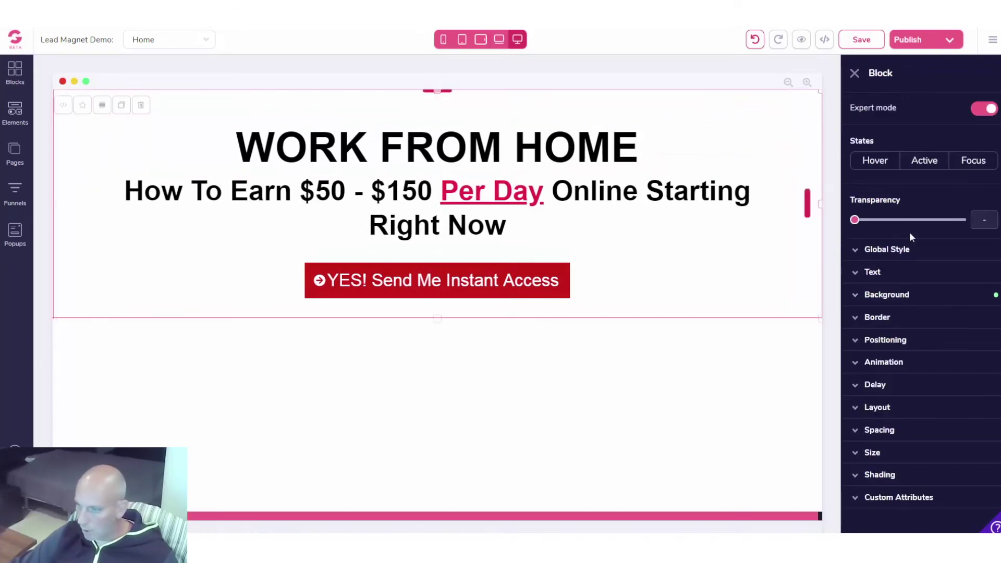
- Set the headline block's background colour to light grey #D3D8DE after trying other shades
{"action": "left_click", "coordinate": [942, 301]}
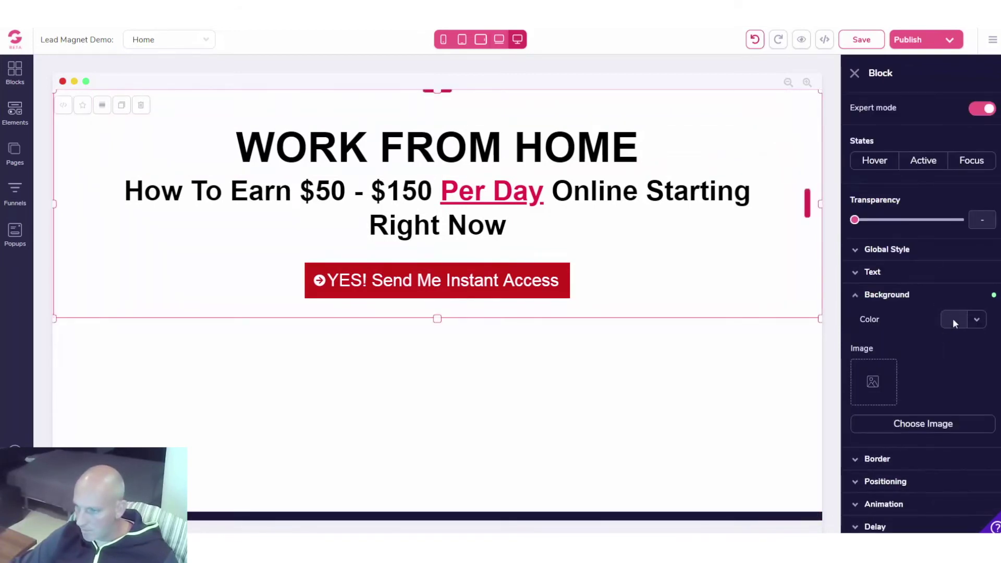
{"action": "left_click", "coordinate": [954, 319]}
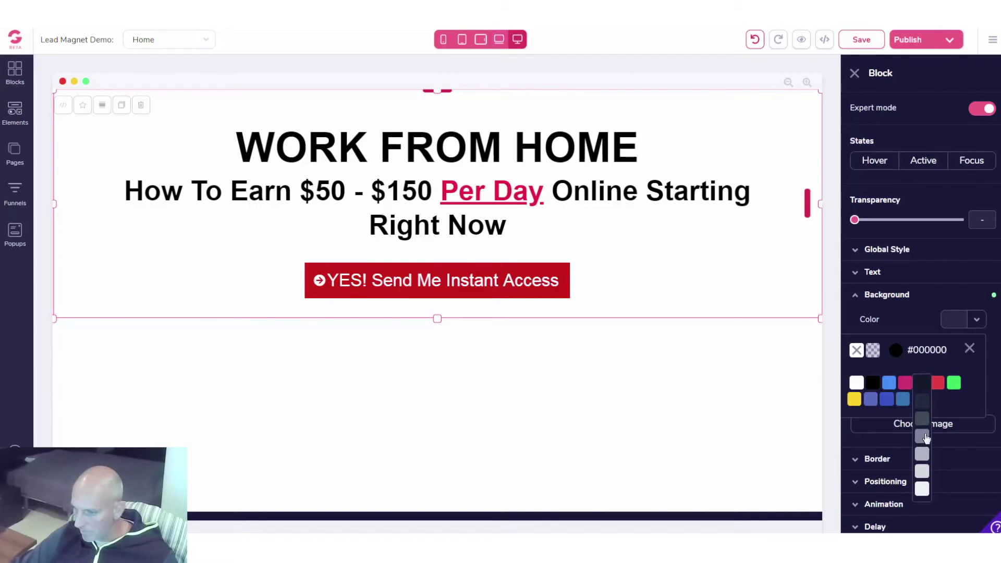
{"action": "left_click", "coordinate": [923, 439]}
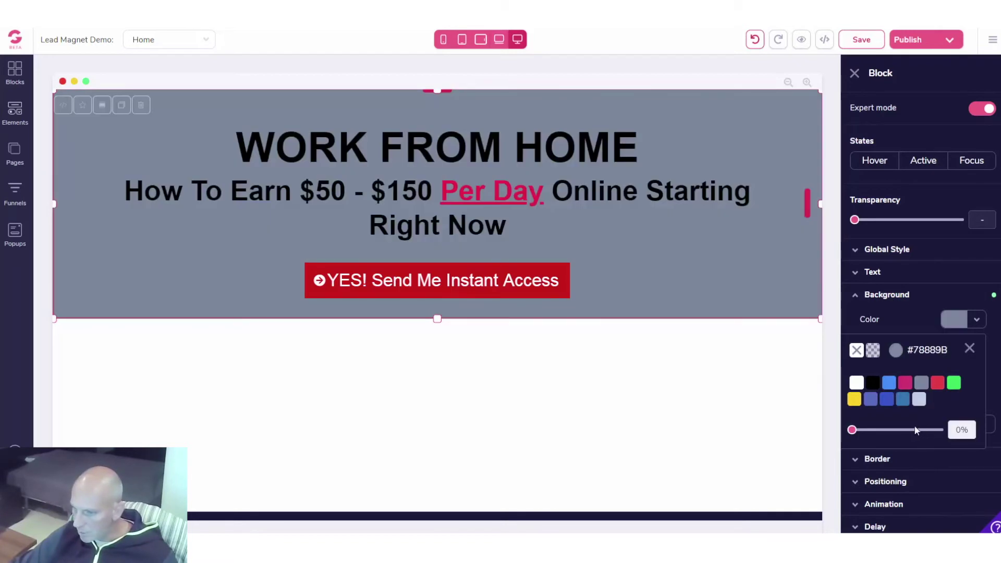
{"action": "left_click", "coordinate": [919, 400]}
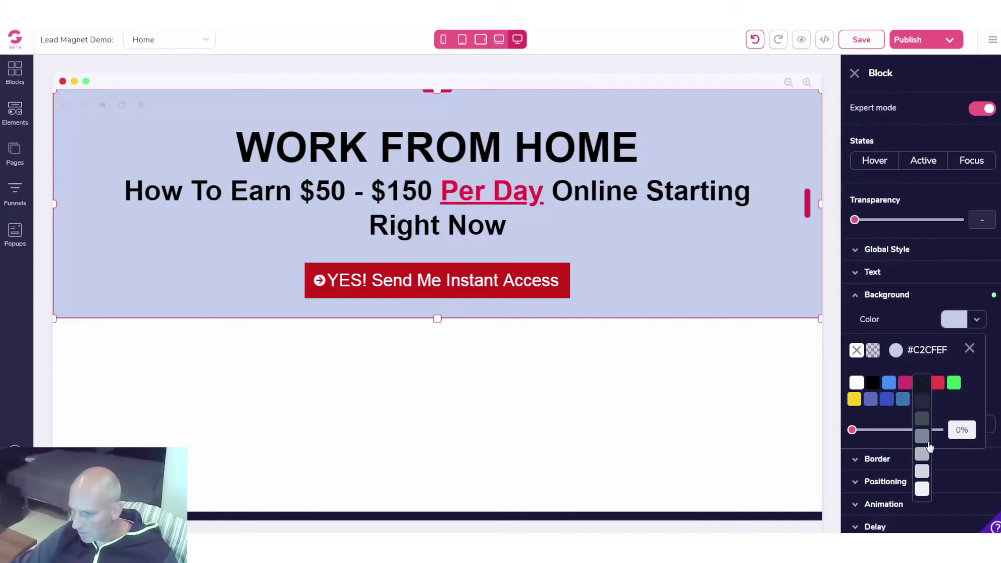
{"action": "left_click", "coordinate": [923, 456]}
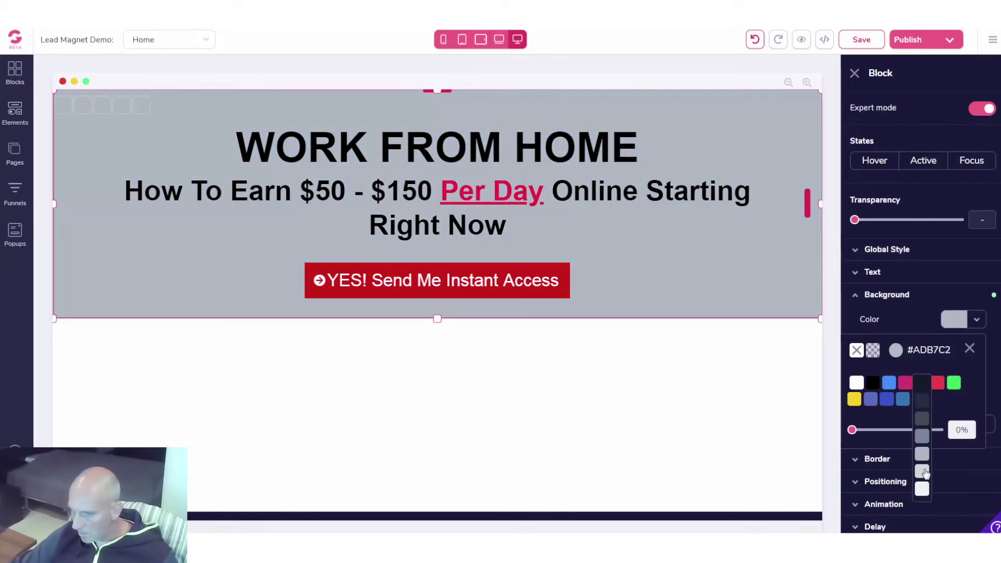
{"action": "left_click", "coordinate": [923, 472]}
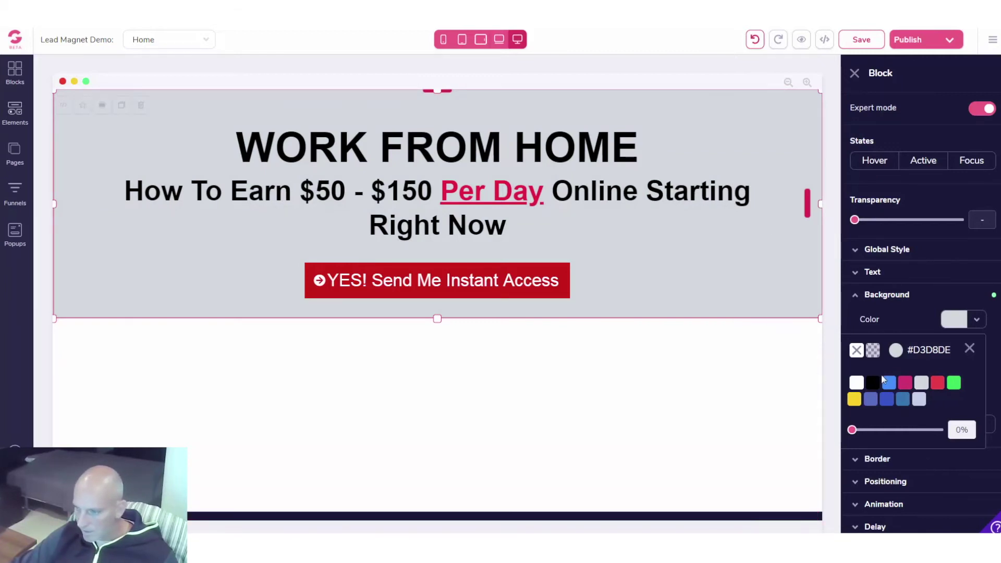
{"action": "left_click", "coordinate": [874, 298]}
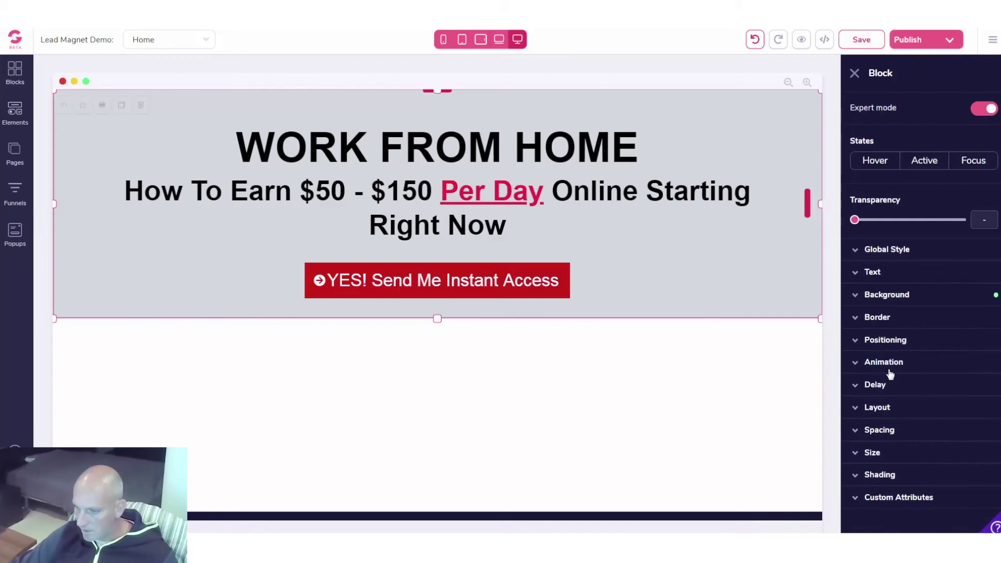
- Set the block's top and bottom padding to 2rem and close the settings panel
{"action": "left_click", "coordinate": [880, 430]}
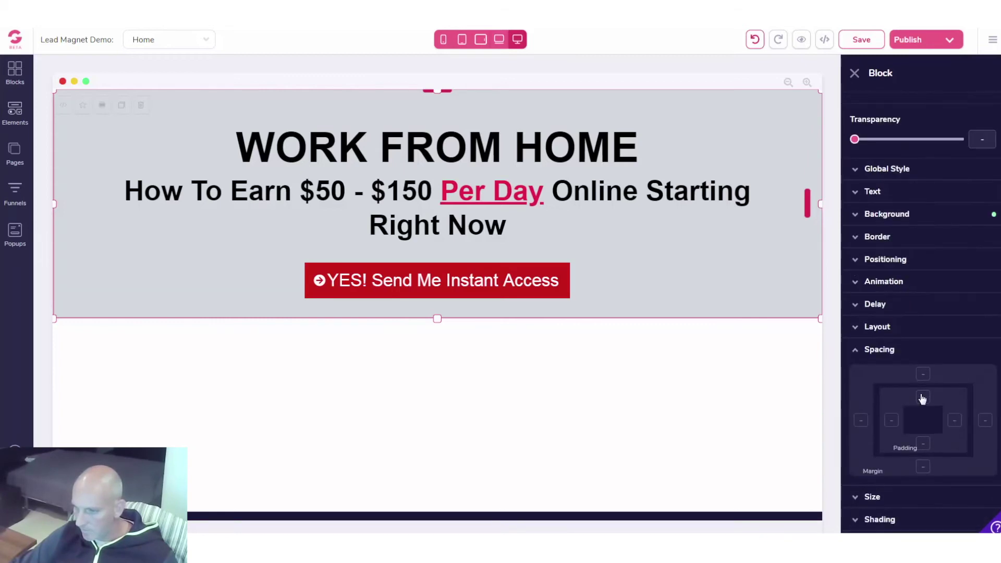
{"action": "left_click", "coordinate": [923, 378]}
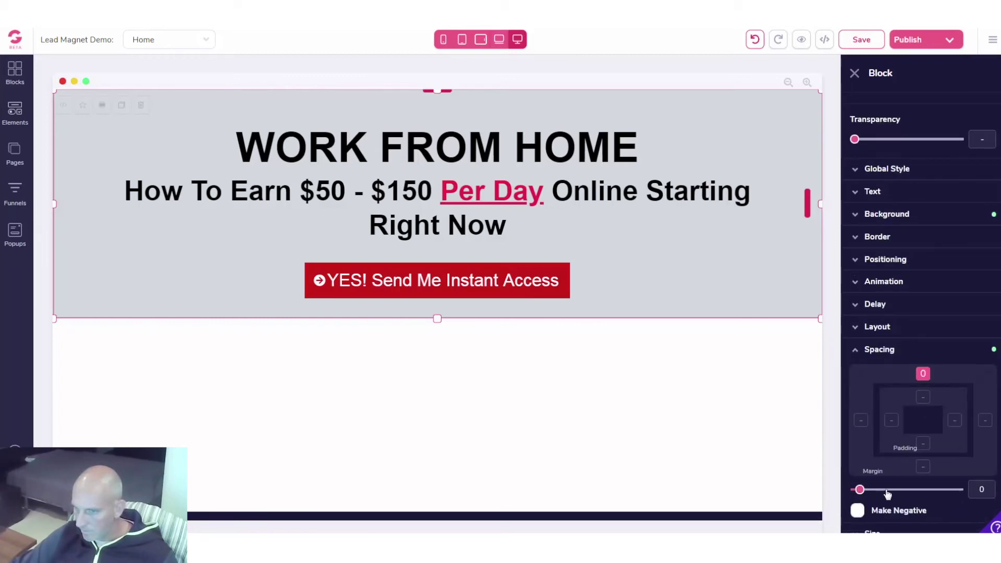
{"action": "mouse_move", "coordinate": [856, 491]}
{"action": "left_mouse_down"}
{"action": "mouse_move", "coordinate": [903, 490]}
{"action": "mouse_move", "coordinate": [855, 491]}
{"action": "left_mouse_up"}
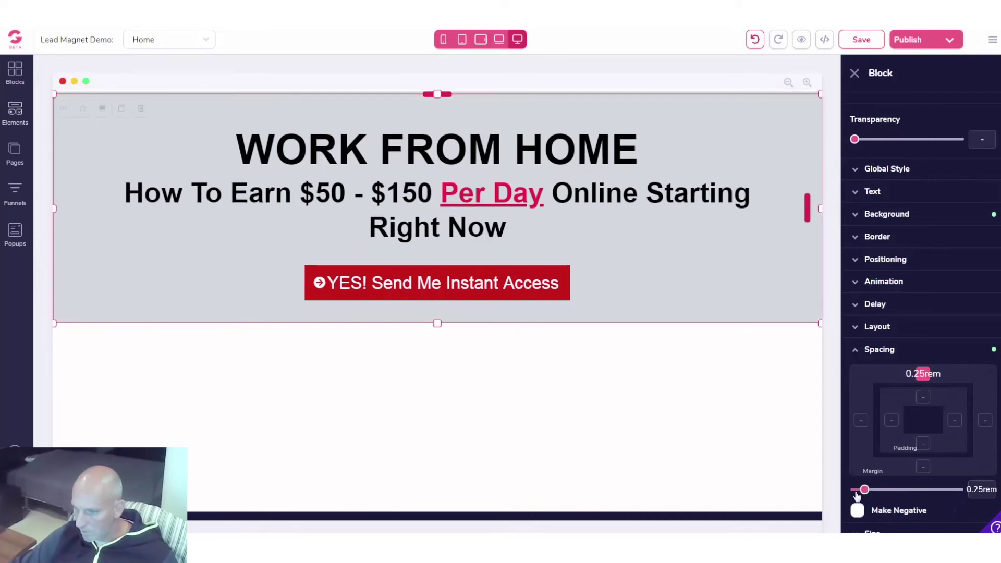
{"action": "left_click", "coordinate": [924, 397]}
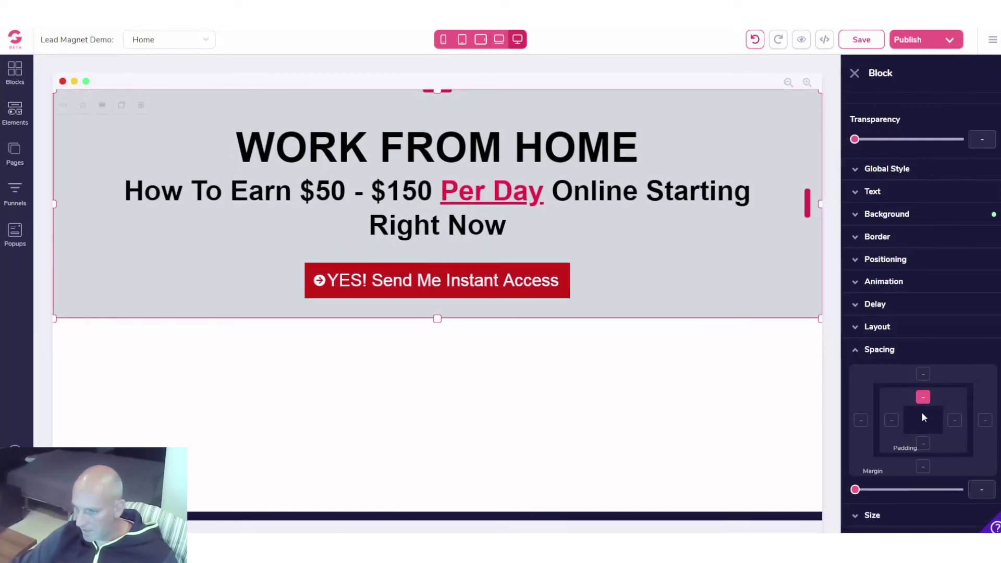
{"action": "left_click_drag", "start_coordinate": [855, 491], "coordinate": [902, 491]}
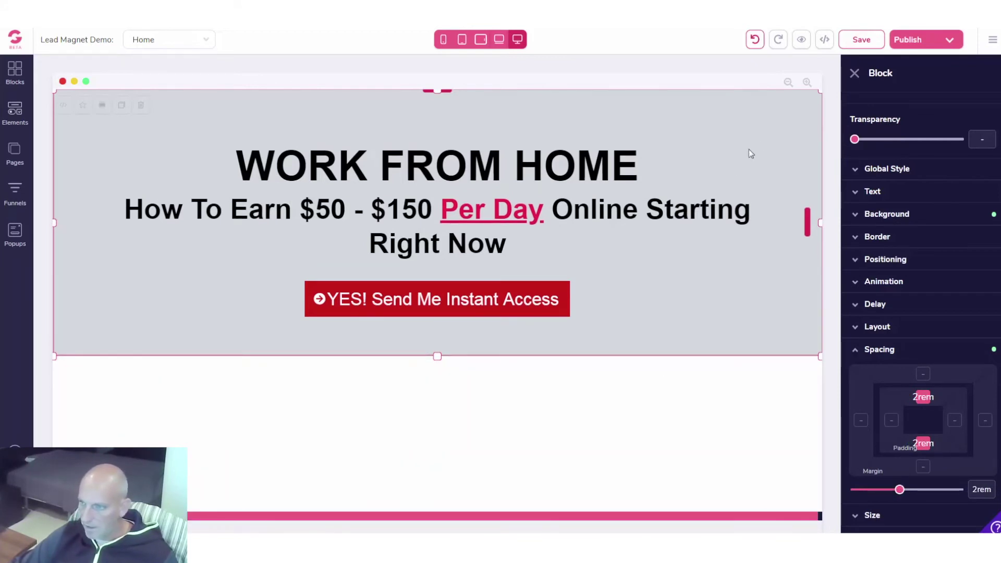
{"action": "left_click", "coordinate": [856, 72]}
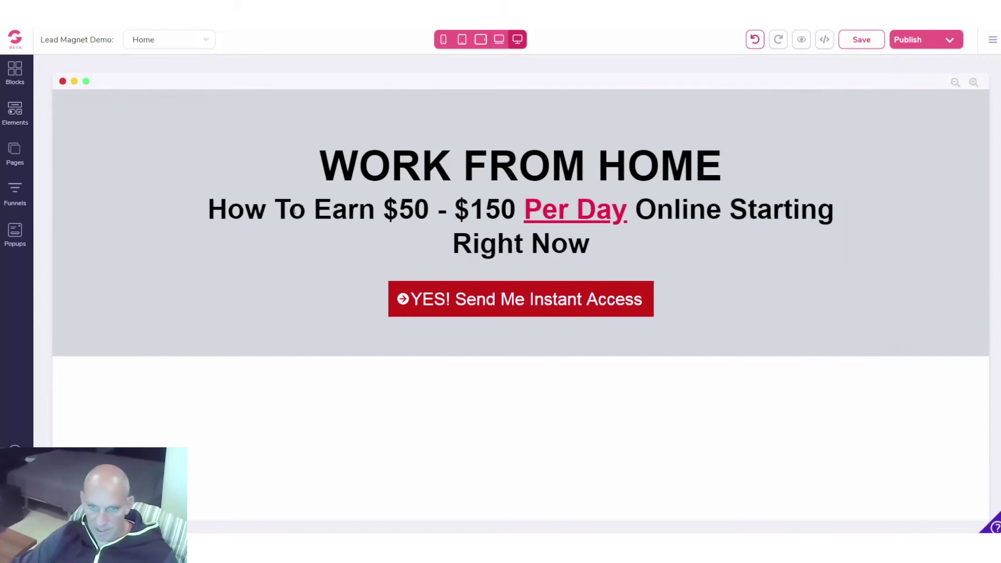
- Add a small Heading text element to the headline section near the button
{"action": "left_click", "coordinate": [21, 113]}
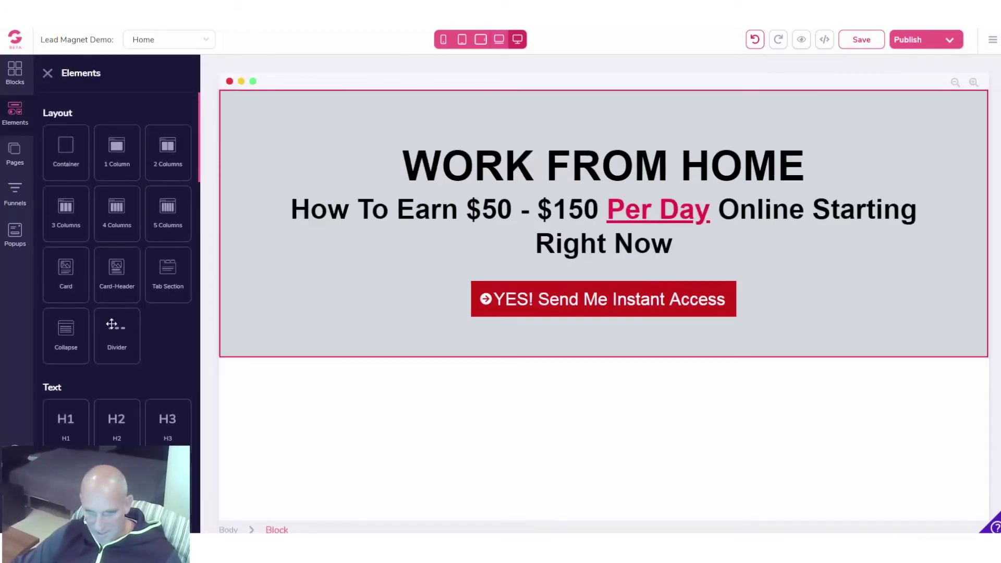
{"action": "scroll", "coordinate": [117, 375], "scroll_direction": "down", "scroll_amount": 3}
{"action": "mouse_move", "coordinate": [167, 223]}
{"action": "left_mouse_down"}
{"action": "mouse_move", "coordinate": [595, 305]}
{"action": "mouse_move", "coordinate": [593, 338]}
{"action": "mouse_move", "coordinate": [604, 315]}
{"action": "left_mouse_up"}
{"action": "left_click", "coordinate": [728, 303]}
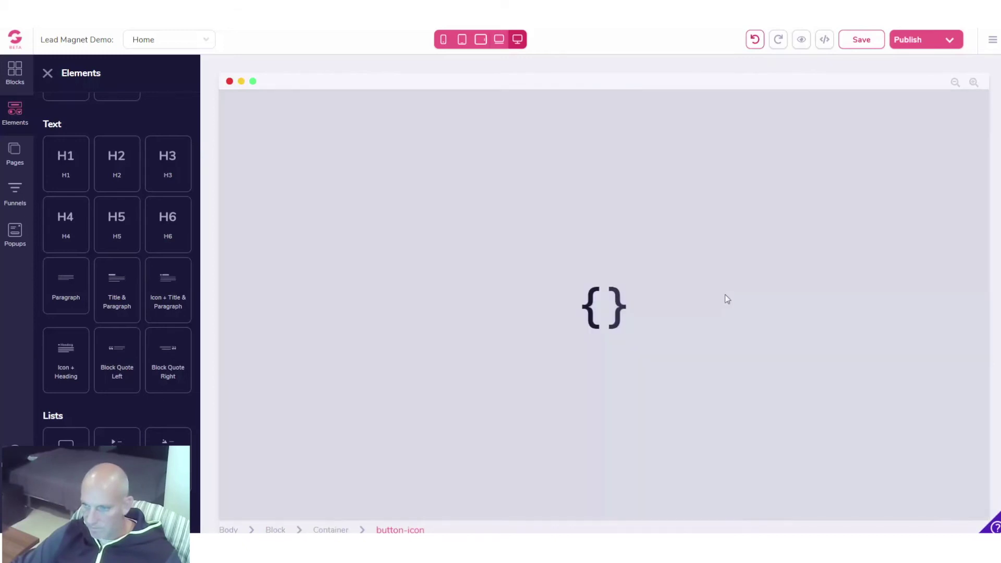
{"action": "left_click", "coordinate": [47, 71]}
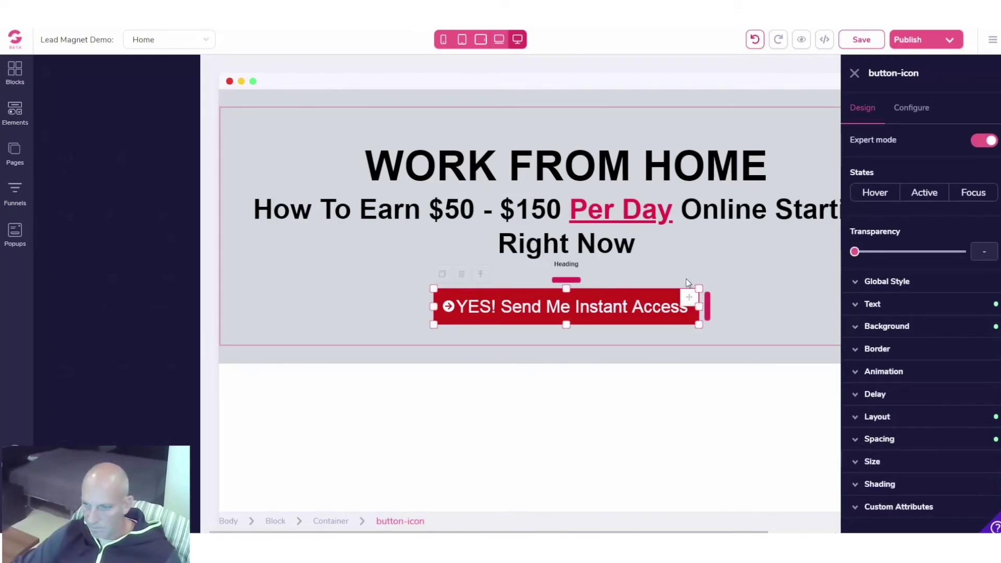
- Move the red Instant Access button above the new Heading placeholder
{"action": "left_click", "coordinate": [583, 307]}
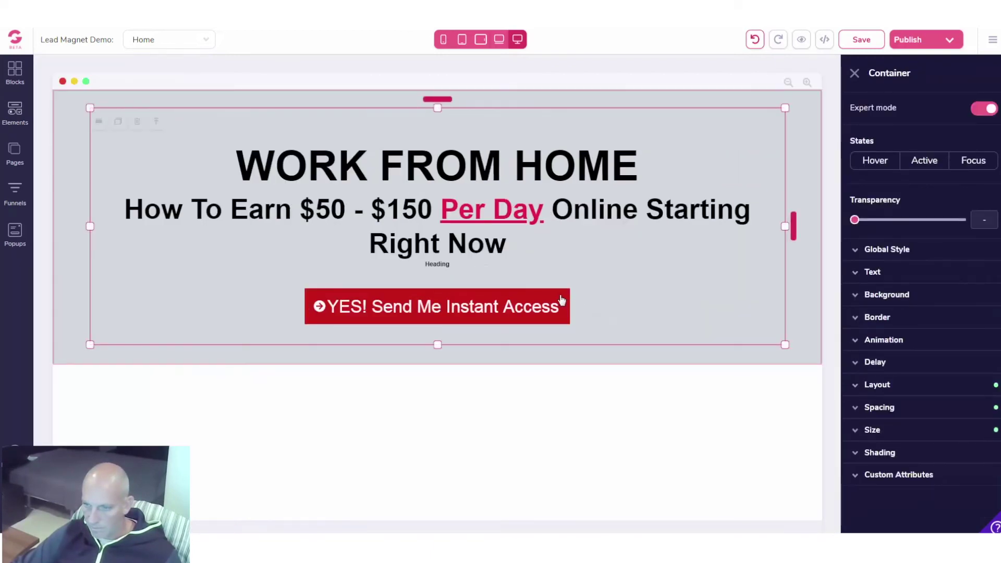
{"action": "left_click", "coordinate": [561, 300]}
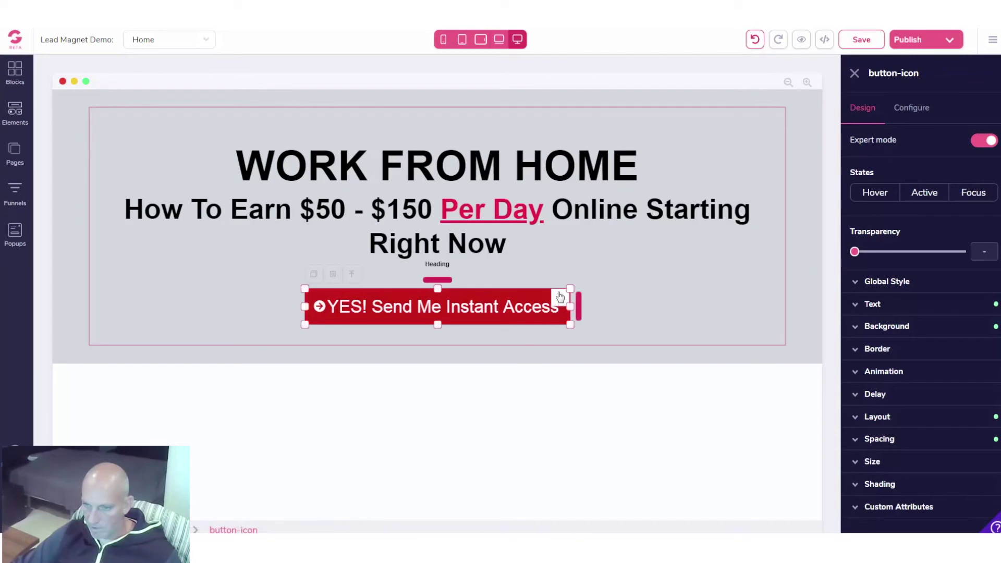
{"action": "left_click", "coordinate": [560, 270]}
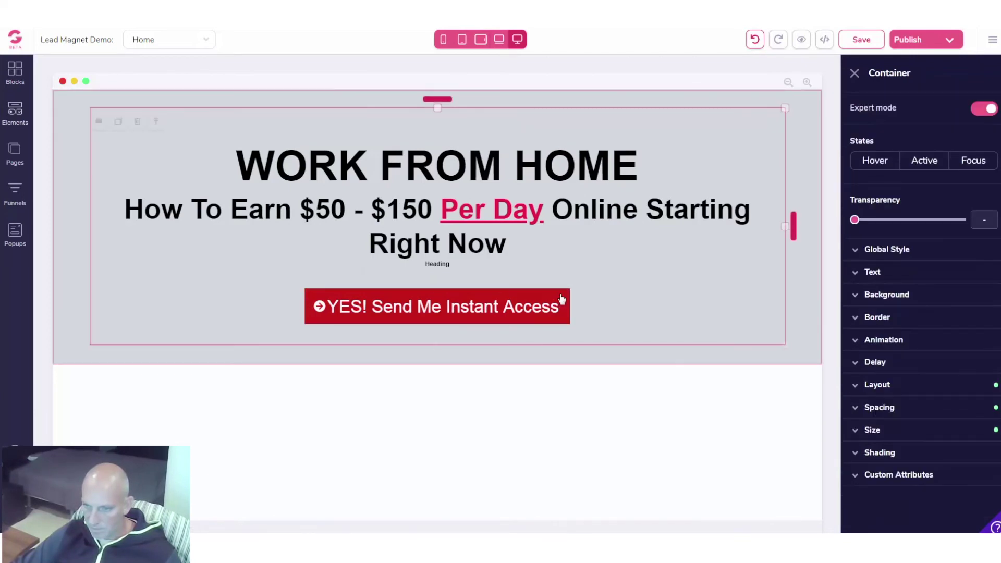
{"action": "left_click", "coordinate": [561, 300]}
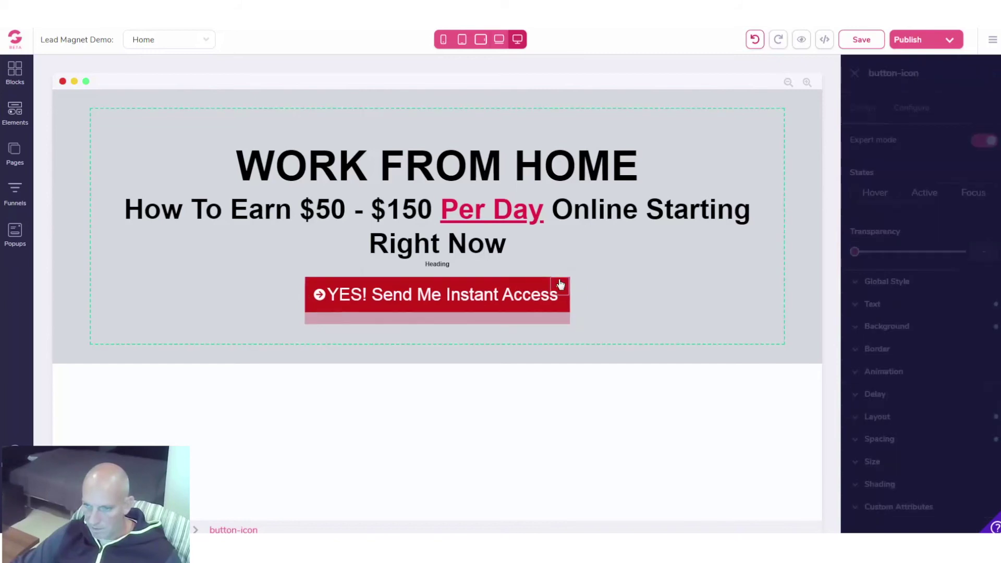
{"action": "left_click_drag", "start_coordinate": [561, 300], "coordinate": [617, 295]}
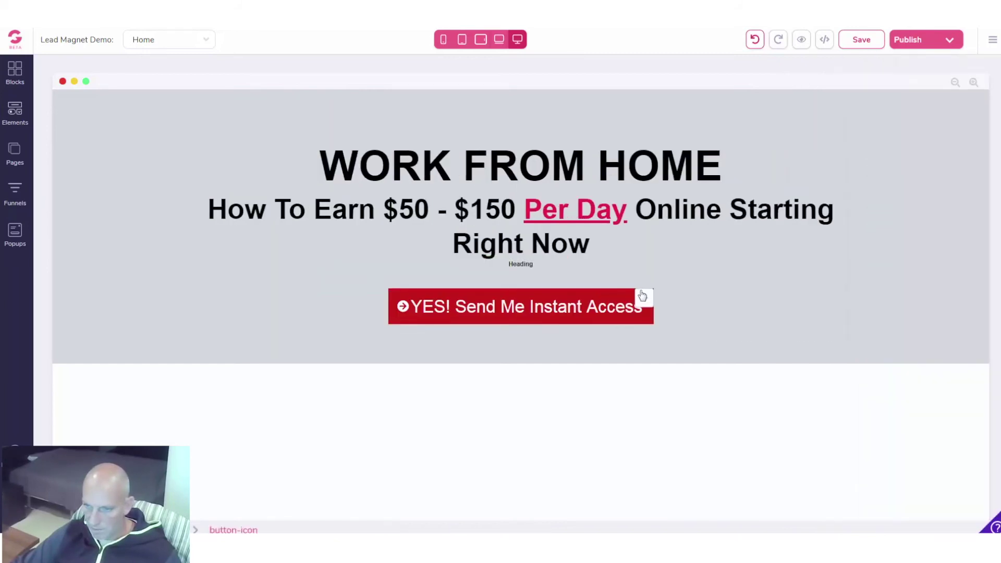
{"action": "mouse_move", "coordinate": [617, 295]}
{"action": "left_mouse_down"}
{"action": "mouse_move", "coordinate": [640, 268]}
{"action": "mouse_move", "coordinate": [644, 292]}
{"action": "left_mouse_up"}
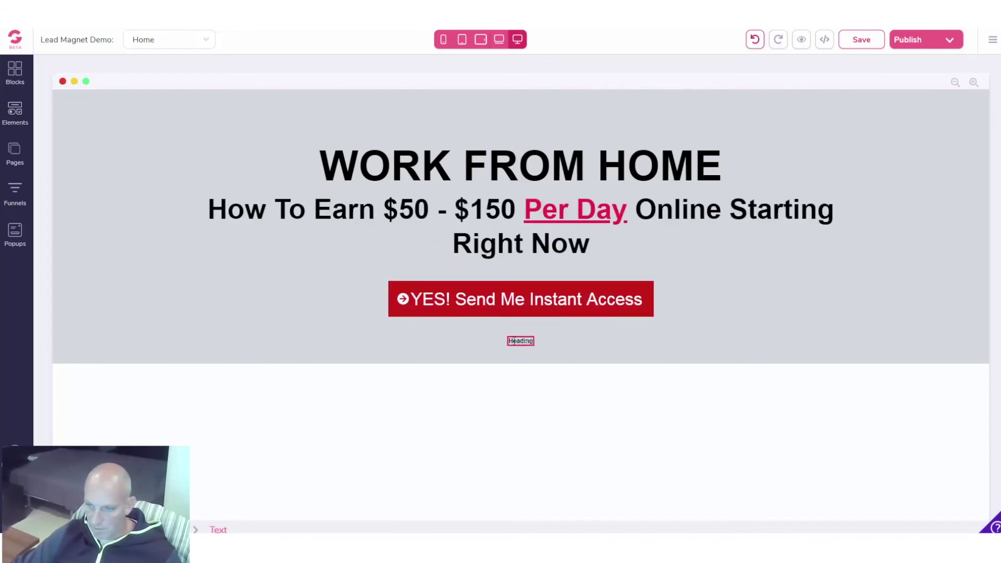
{"action": "left_click", "coordinate": [521, 341]}
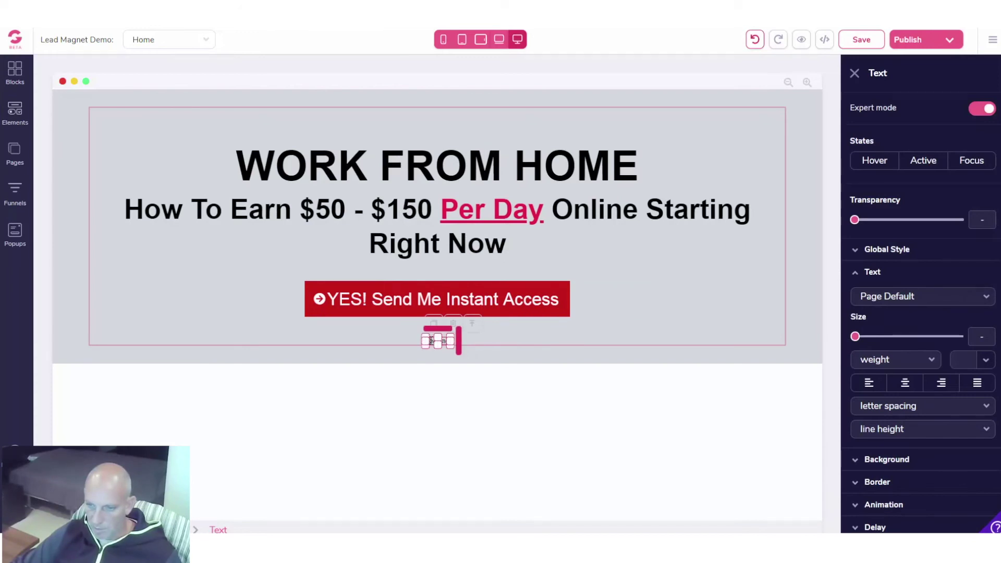
- Change the placeholder text to 'Privacy Policy - Earnings Disclaimer - Terms & Conditions'
{"action": "double_click", "coordinate": [436, 341]}
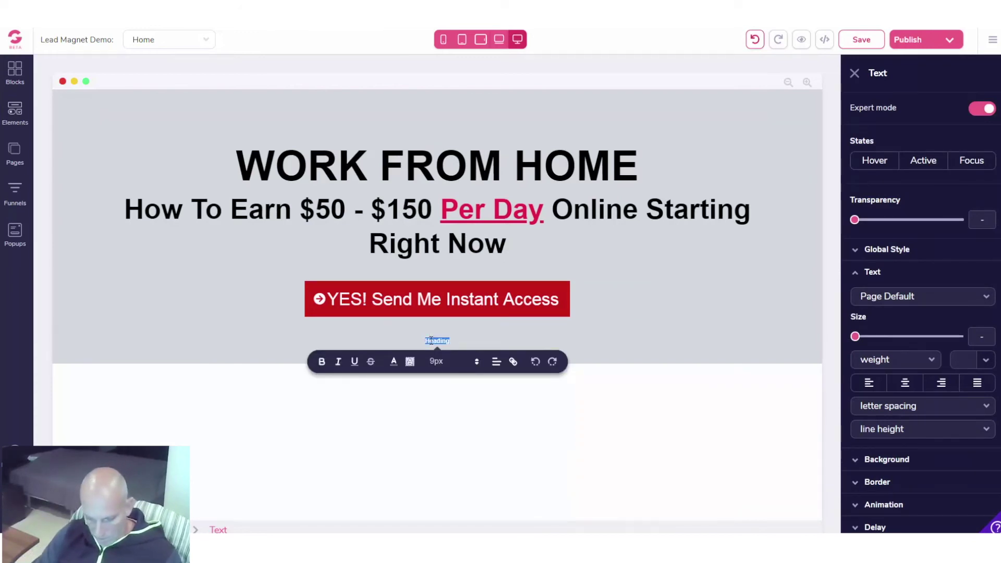
{"action": "type", "text": "Pri"}
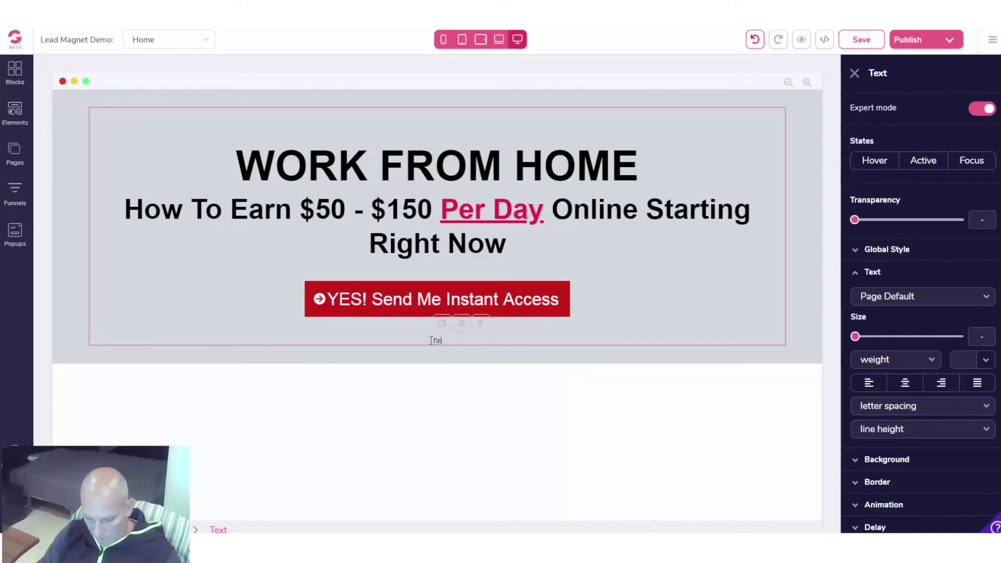
{"action": "type", "text": "vacy Po"}
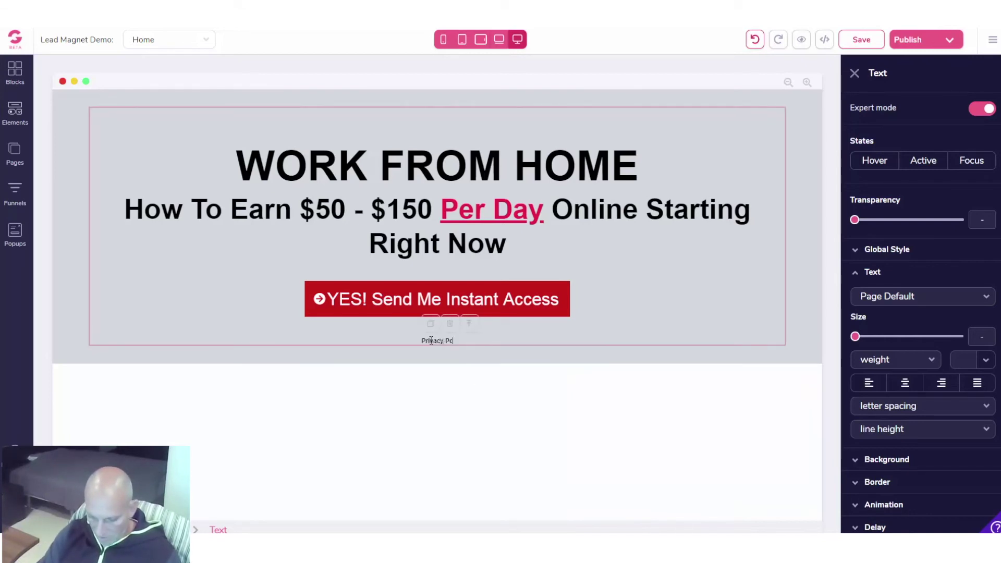
{"action": "type", "text": "icyc"}
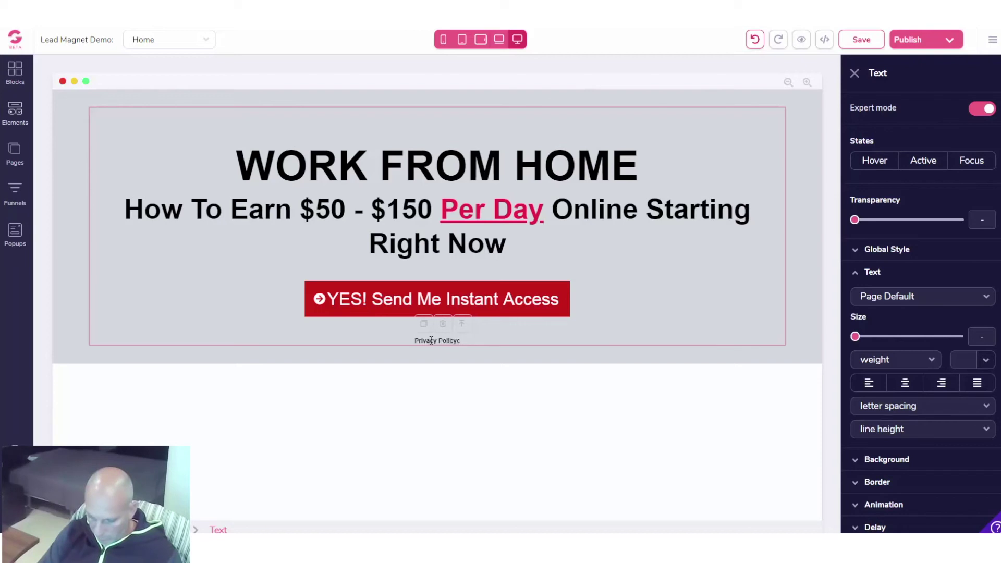
{"action": "type", "text": " - Ear"}
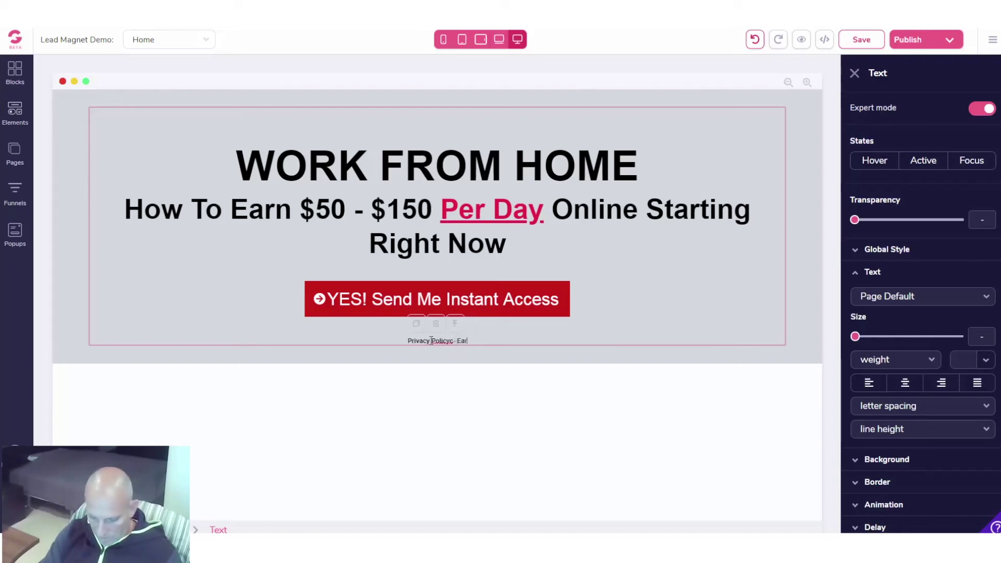
{"action": "type", "text": "ings Di"}
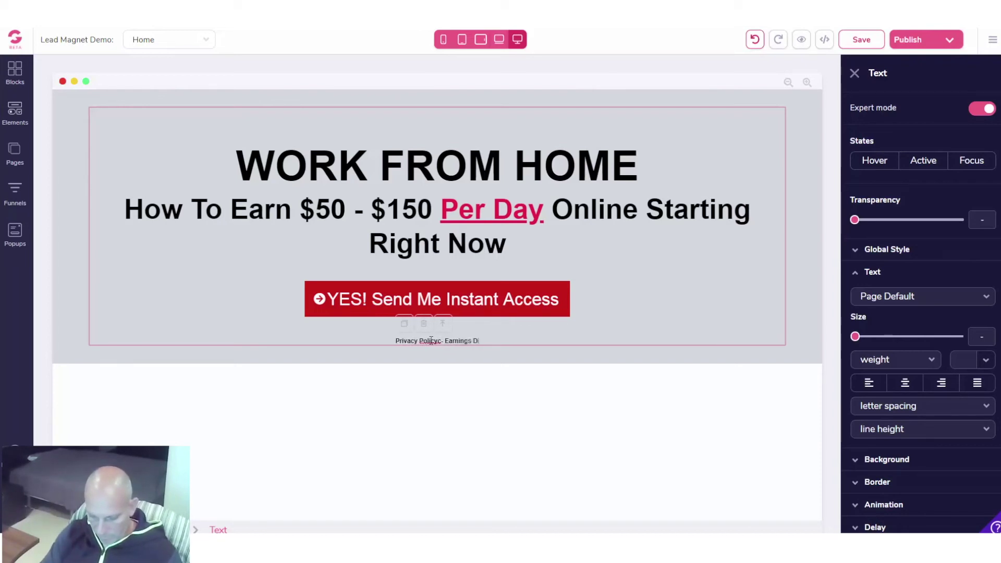
{"action": "type", "text": "sclaime"}
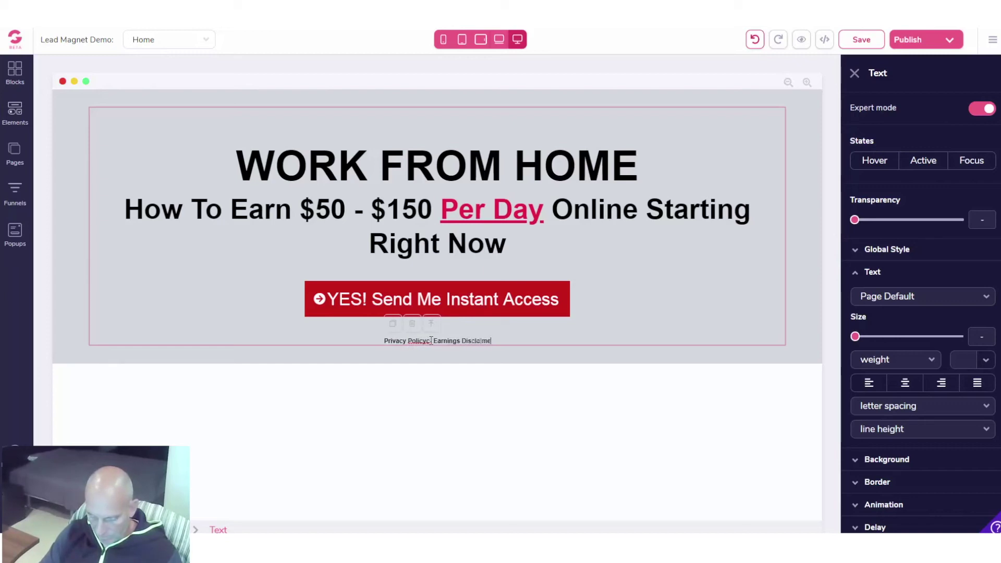
{"action": "type", "text": "r"}
{"action": "type", "text": " -"}
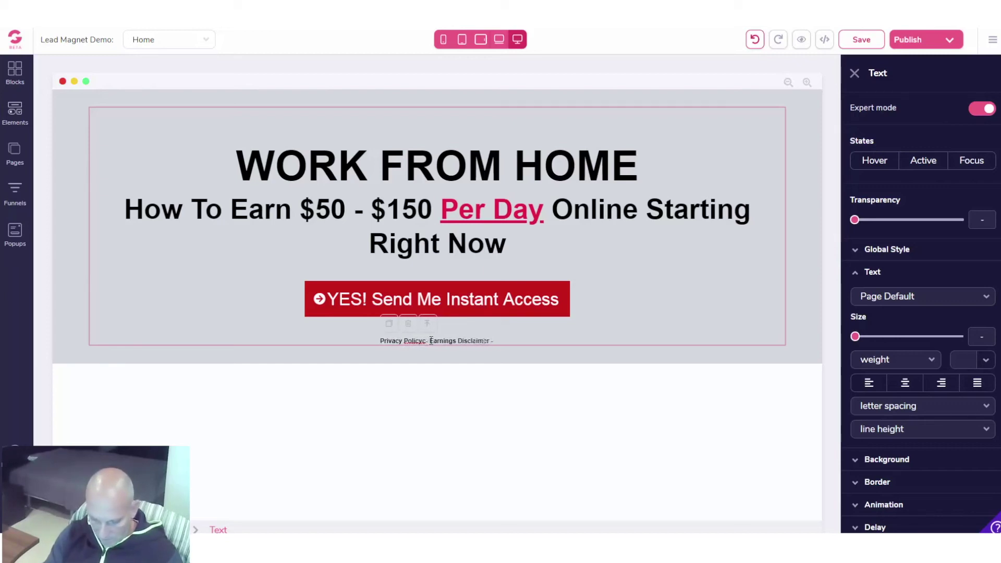
{"action": "type", "text": " Term"}
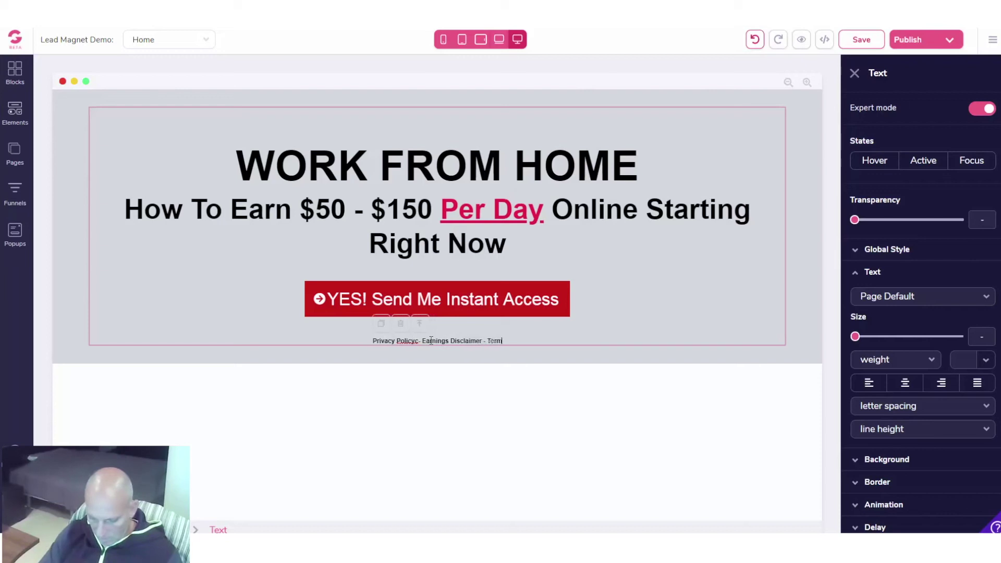
{"action": "type", "text": "s & Co"}
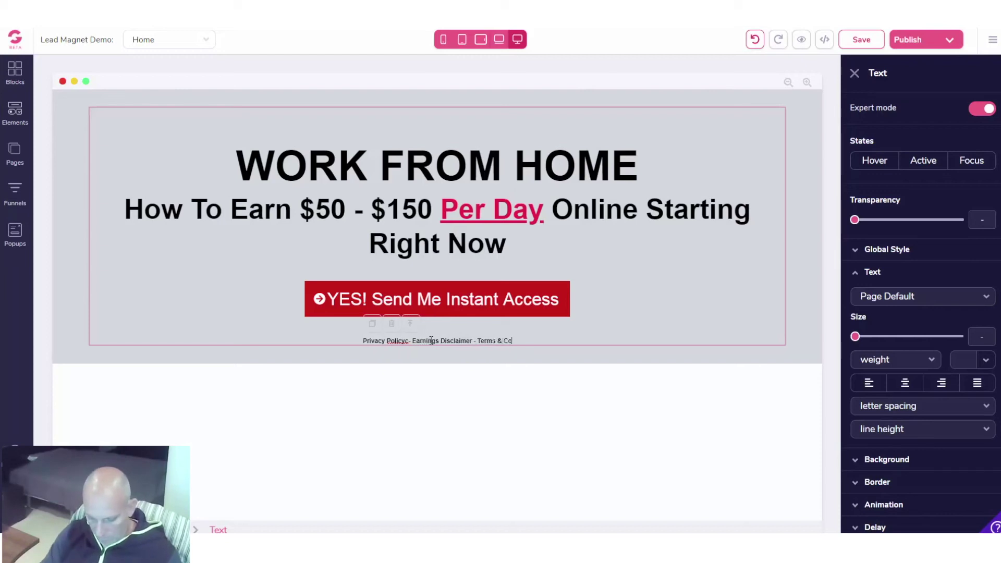
{"action": "type", "text": "nditions"}
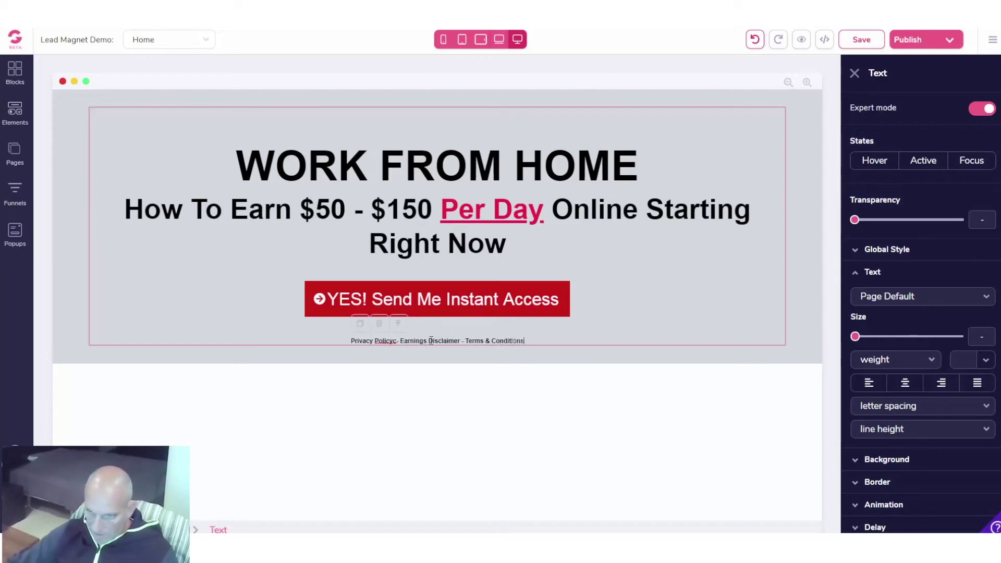
{"action": "left_click", "coordinate": [396, 341]}
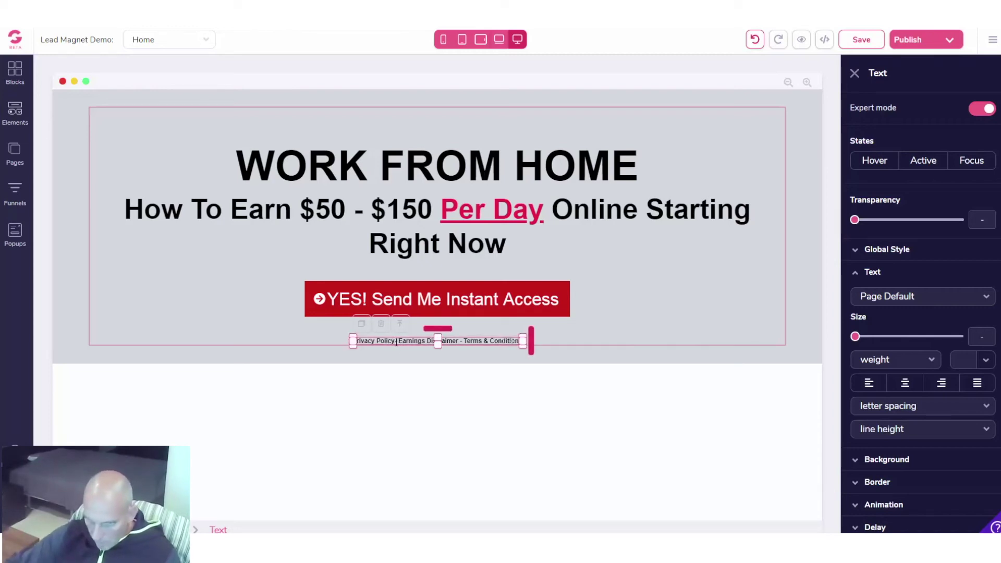
{"action": "type", "text": "-"}
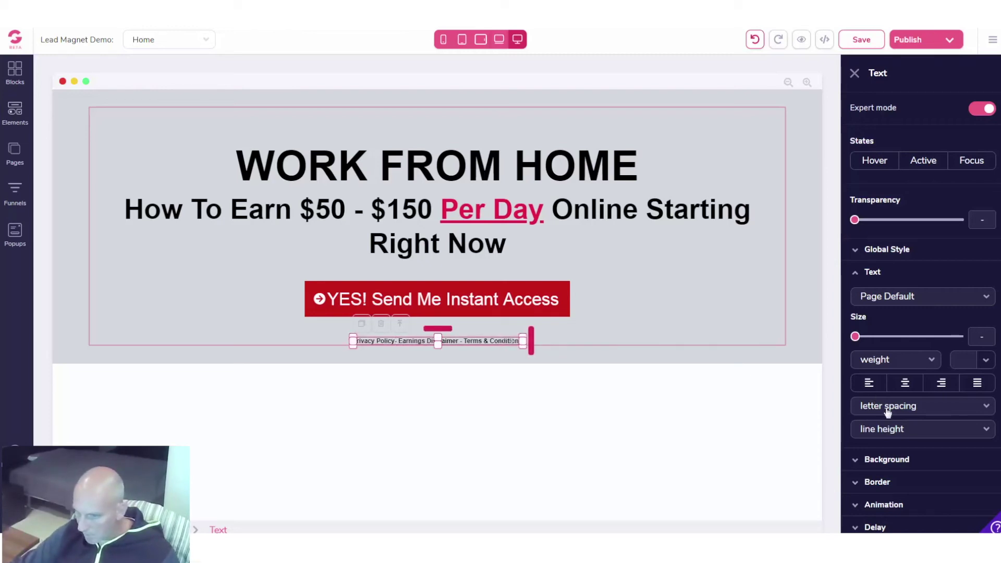
{"action": "scroll", "coordinate": [897, 477], "scroll_direction": "down", "scroll_amount": 3}
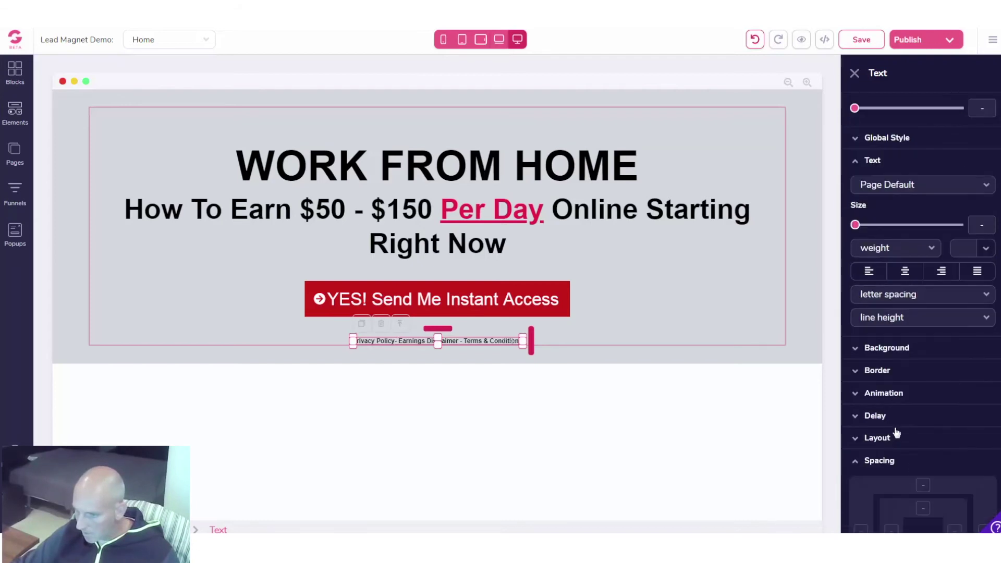
{"action": "left_click", "coordinate": [918, 464]}
- Give the footer text an auto top margin, then save and preview the page
{"action": "left_click", "coordinate": [923, 361]}
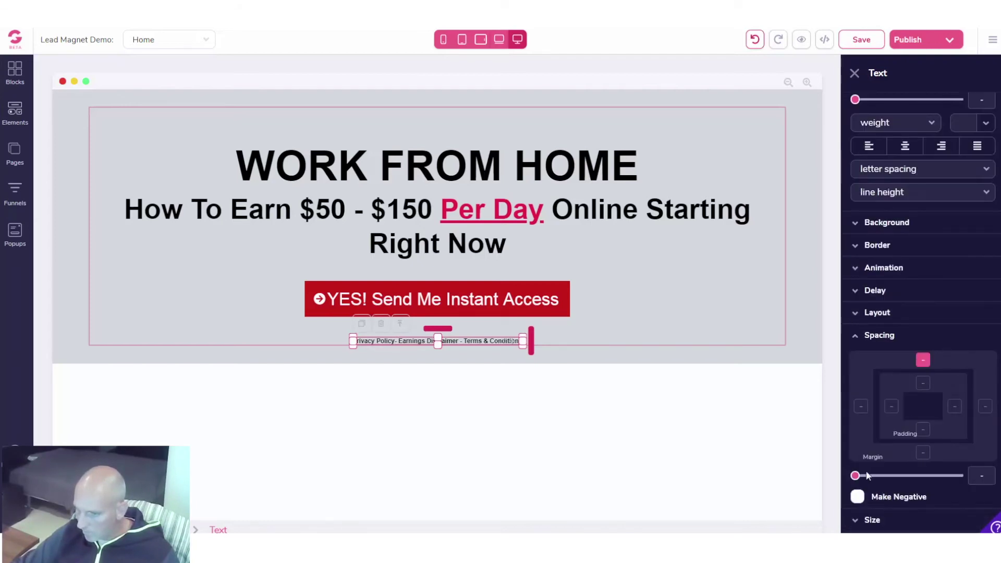
{"action": "mouse_move", "coordinate": [908, 477]}
{"action": "left_mouse_down"}
{"action": "mouse_move", "coordinate": [986, 476]}
{"action": "mouse_move", "coordinate": [947, 476]}
{"action": "left_mouse_up"}
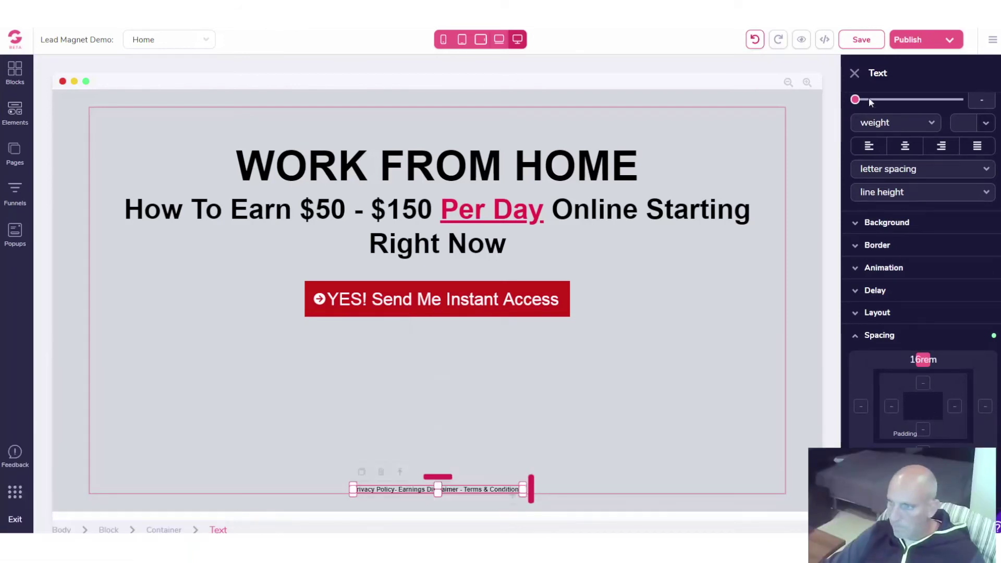
{"action": "left_click", "coordinate": [856, 74]}
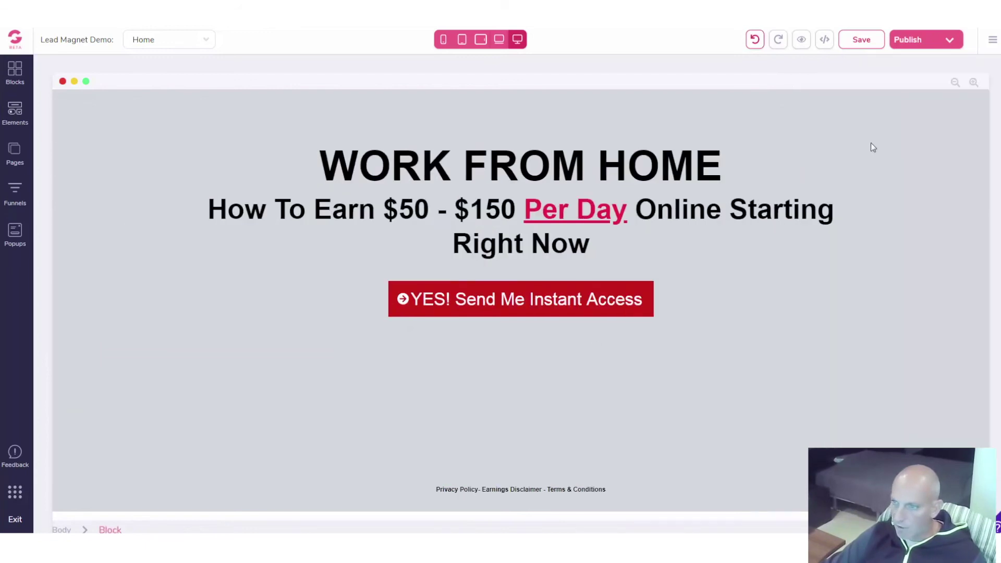
{"action": "left_click", "coordinate": [863, 41]}
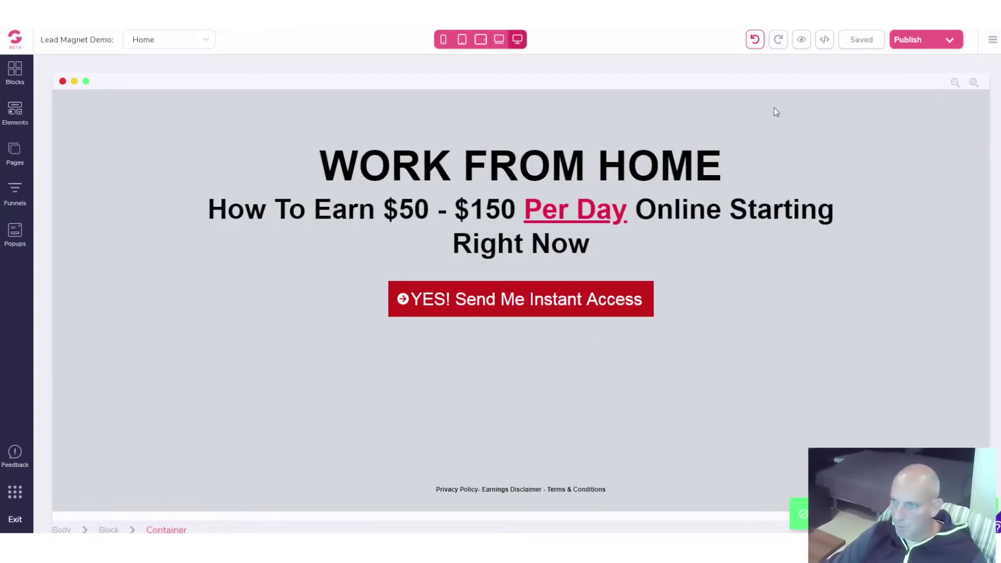
{"action": "left_click", "coordinate": [799, 40]}
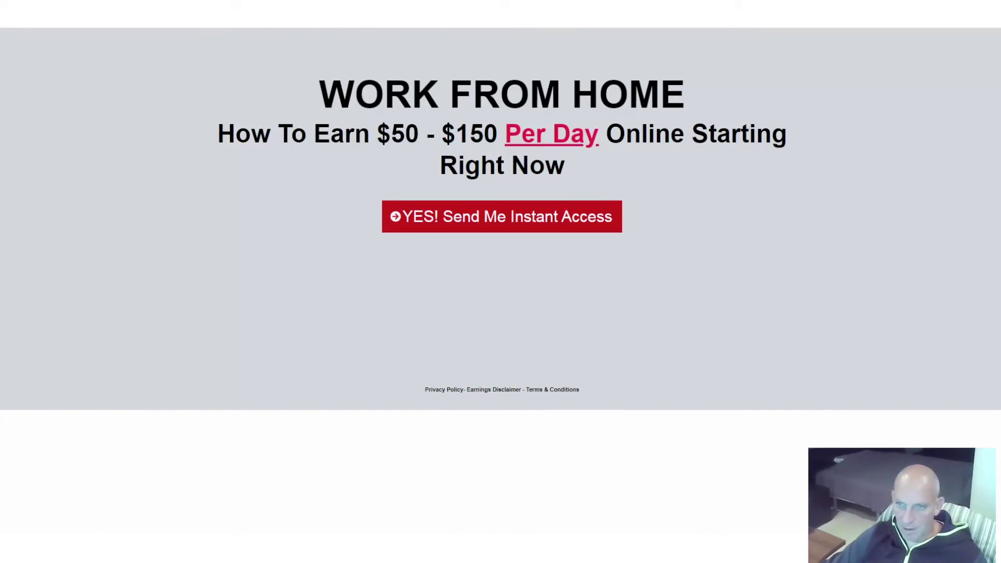
- Leave the preview and create Page 2 from the Start from scratch blank canvas
{"action": "key", "text": "ctrl+w"}
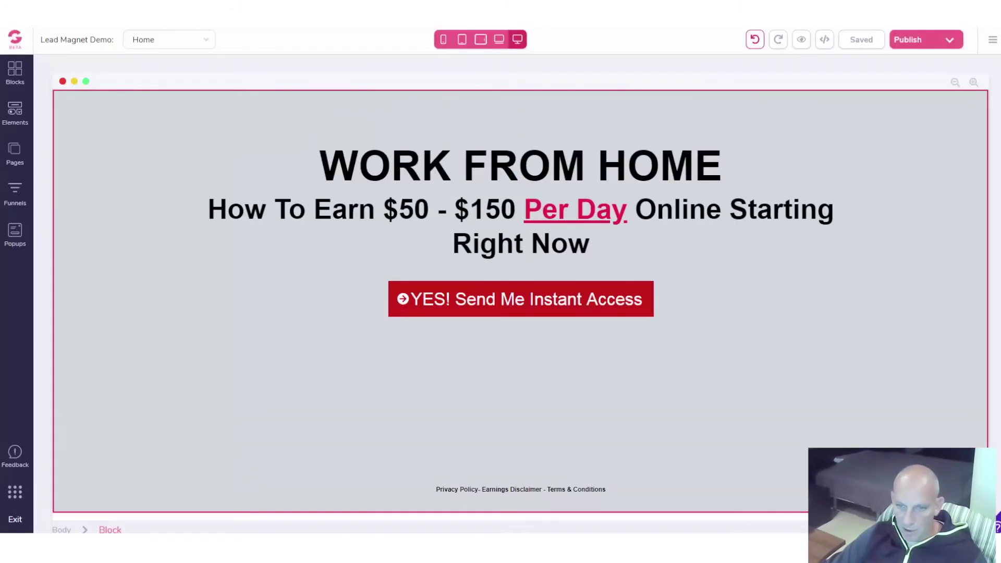
{"action": "left_click", "coordinate": [14, 160]}
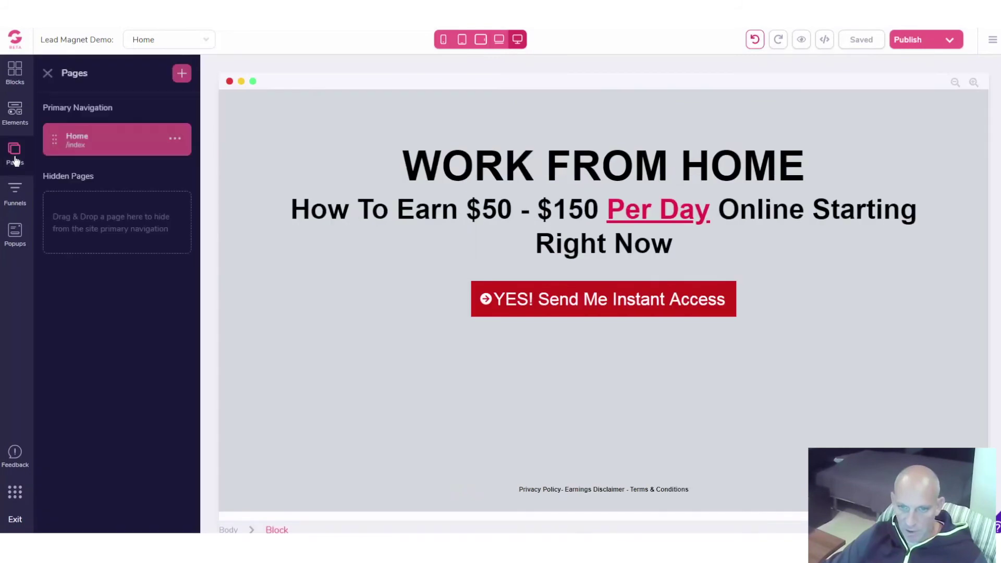
{"action": "left_click", "coordinate": [180, 76]}
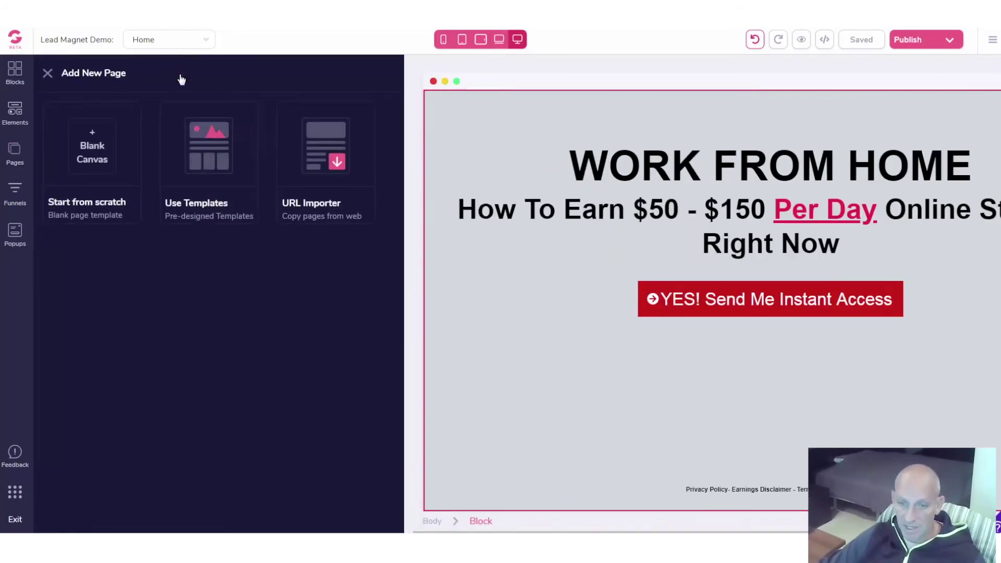
{"action": "left_click", "coordinate": [210, 159]}
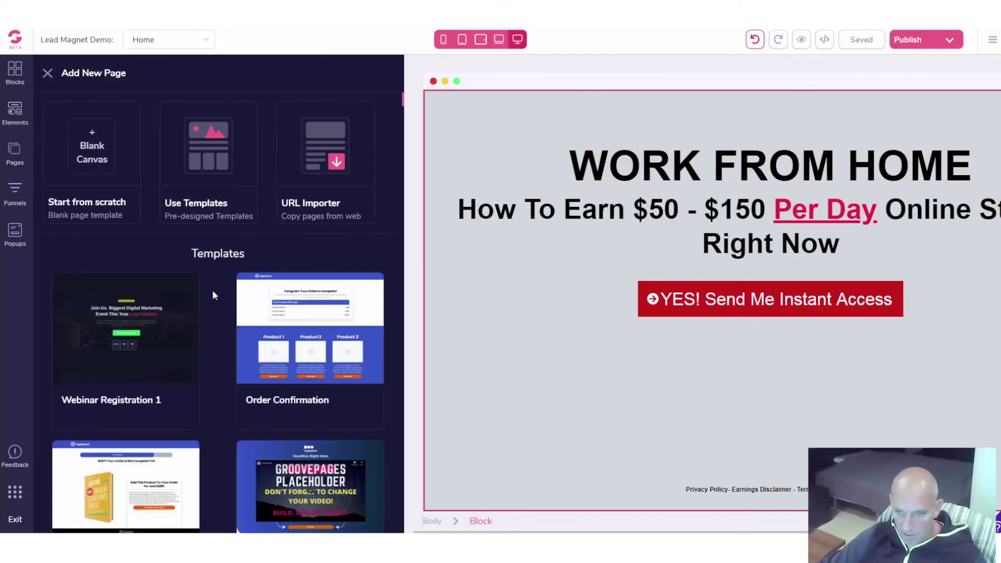
{"action": "scroll", "coordinate": [212, 290], "scroll_direction": "down", "scroll_amount": 3}
{"action": "scroll", "coordinate": [211, 290], "scroll_direction": "down", "scroll_amount": 2}
{"action": "scroll", "coordinate": [213, 292], "scroll_direction": "down", "scroll_amount": 2}
{"action": "scroll", "coordinate": [213, 294], "scroll_direction": "down", "scroll_amount": 3}
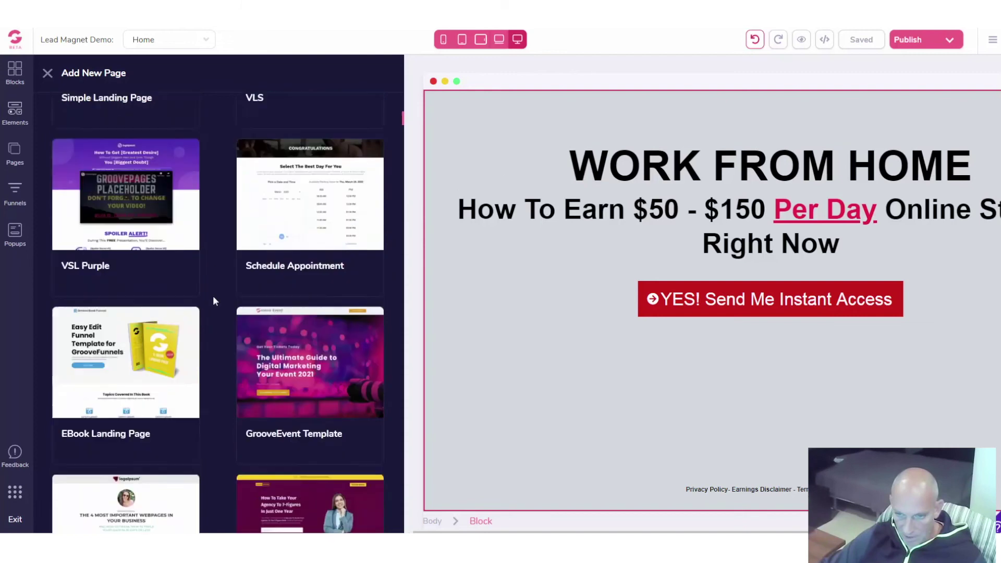
{"action": "scroll", "coordinate": [213, 296], "scroll_direction": "down", "scroll_amount": 2}
{"action": "scroll", "coordinate": [213, 298], "scroll_direction": "down", "scroll_amount": 3}
{"action": "scroll", "coordinate": [213, 299], "scroll_direction": "down", "scroll_amount": 1}
{"action": "scroll", "coordinate": [212, 298], "scroll_direction": "up", "scroll_amount": 1}
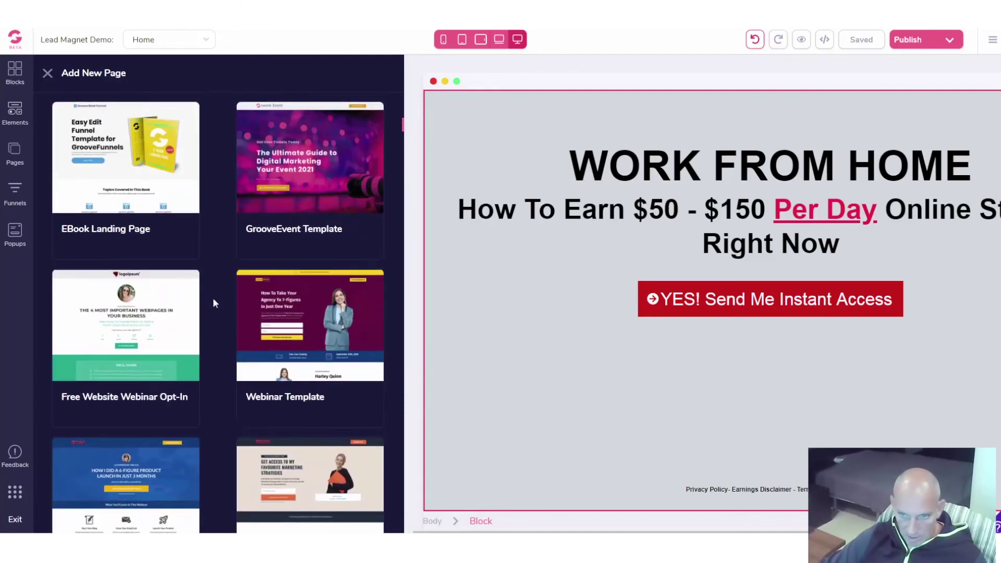
{"action": "scroll", "coordinate": [213, 299], "scroll_direction": "down", "scroll_amount": 2}
{"action": "scroll", "coordinate": [213, 299], "scroll_direction": "down", "scroll_amount": 2}
{"action": "scroll", "coordinate": [213, 299], "scroll_direction": "down", "scroll_amount": 2}
{"action": "scroll", "coordinate": [213, 298], "scroll_direction": "down", "scroll_amount": 2}
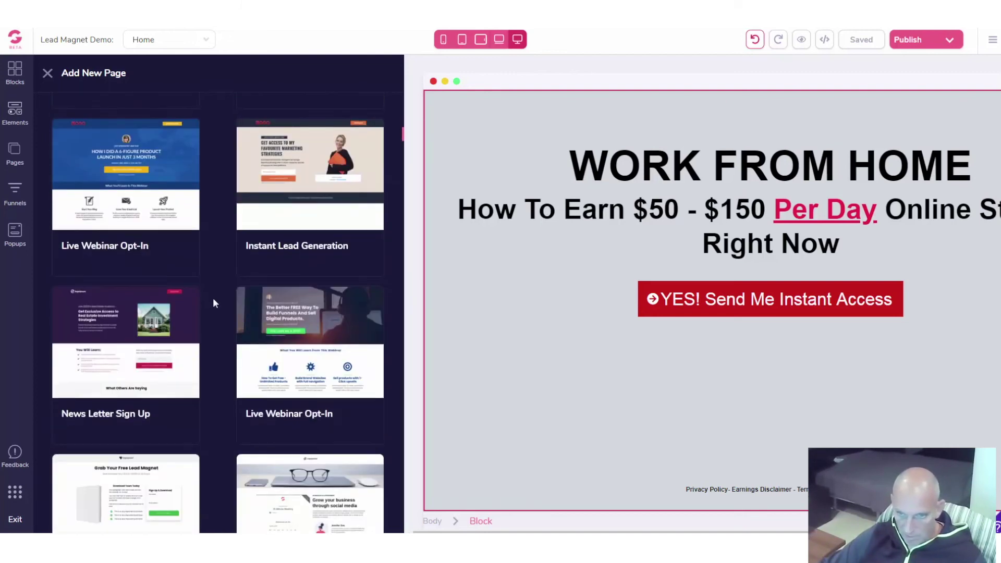
{"action": "scroll", "coordinate": [212, 298], "scroll_direction": "down", "scroll_amount": 2}
{"action": "scroll", "coordinate": [213, 297], "scroll_direction": "down", "scroll_amount": 1}
{"action": "scroll", "coordinate": [213, 298], "scroll_direction": "down", "scroll_amount": 2}
{"action": "scroll", "coordinate": [213, 298], "scroll_direction": "down", "scroll_amount": 2}
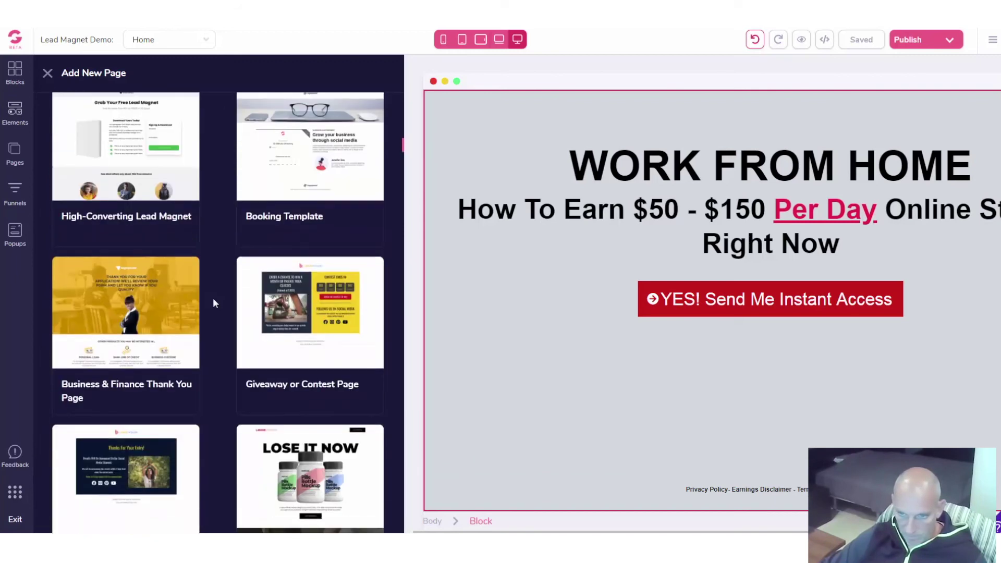
{"action": "scroll", "coordinate": [213, 298], "scroll_direction": "down", "scroll_amount": 2}
{"action": "scroll", "coordinate": [212, 298], "scroll_direction": "down", "scroll_amount": 2}
{"action": "scroll", "coordinate": [213, 298], "scroll_direction": "down", "scroll_amount": 2}
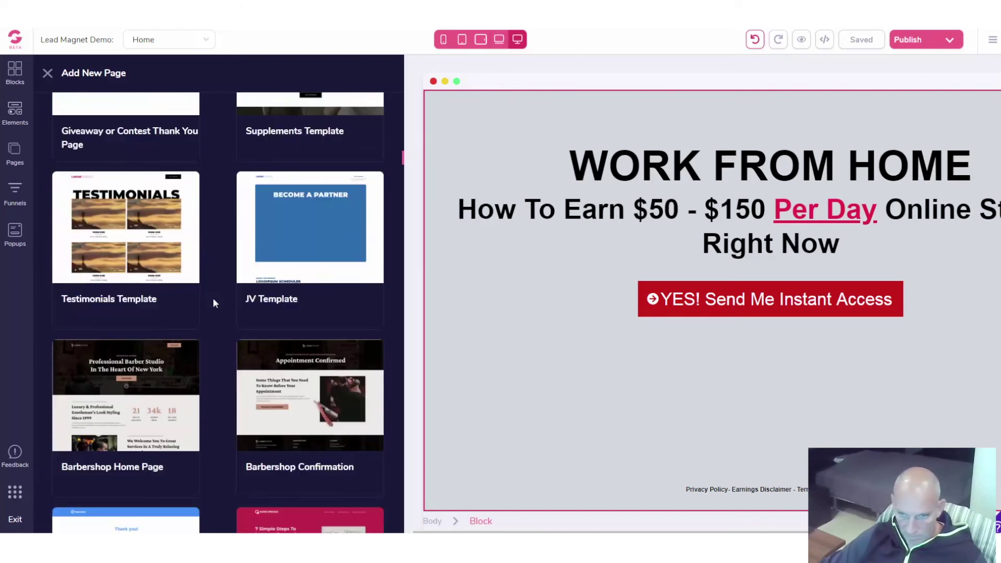
{"action": "scroll", "coordinate": [214, 297], "scroll_direction": "down", "scroll_amount": 2}
{"action": "scroll", "coordinate": [213, 299], "scroll_direction": "down", "scroll_amount": 1}
{"action": "scroll", "coordinate": [213, 298], "scroll_direction": "down", "scroll_amount": 3}
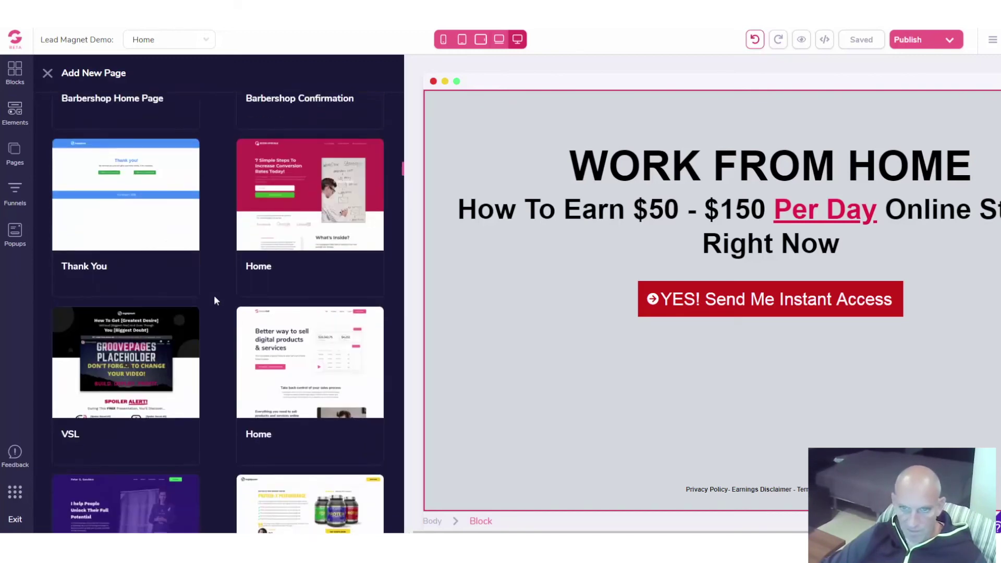
{"action": "scroll", "coordinate": [234, 175], "scroll_direction": "down", "scroll_amount": 3}
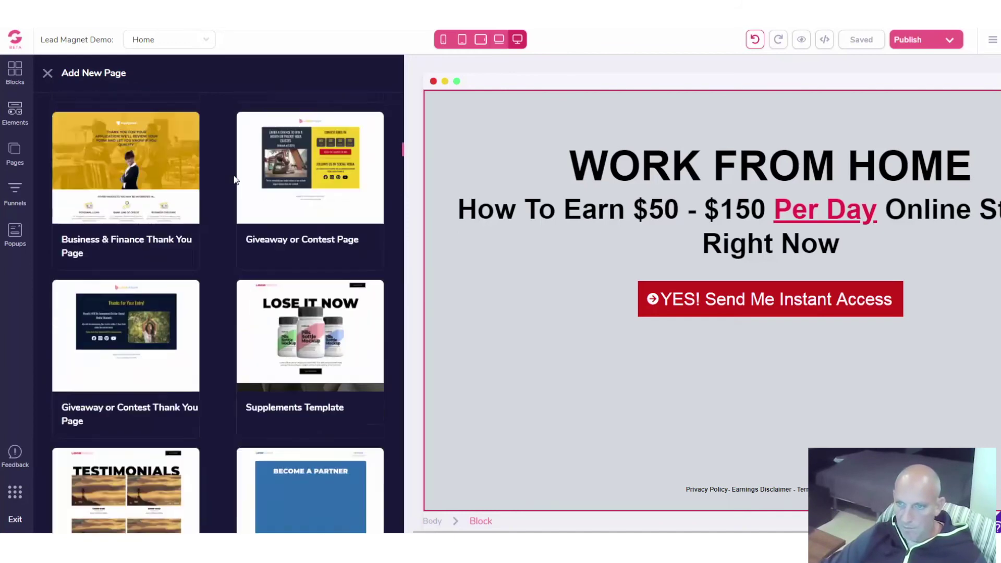
{"action": "scroll", "coordinate": [234, 176], "scroll_direction": "down", "scroll_amount": 3}
{"action": "scroll", "coordinate": [233, 175], "scroll_direction": "down", "scroll_amount": 3}
{"action": "scroll", "coordinate": [234, 175], "scroll_direction": "up", "scroll_amount": 10}
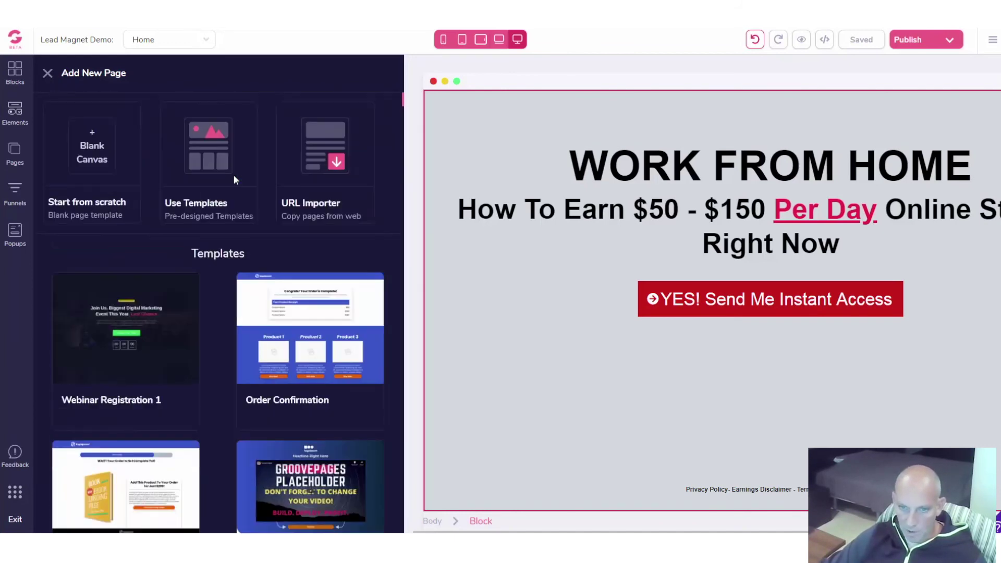
{"action": "left_click", "coordinate": [96, 144]}
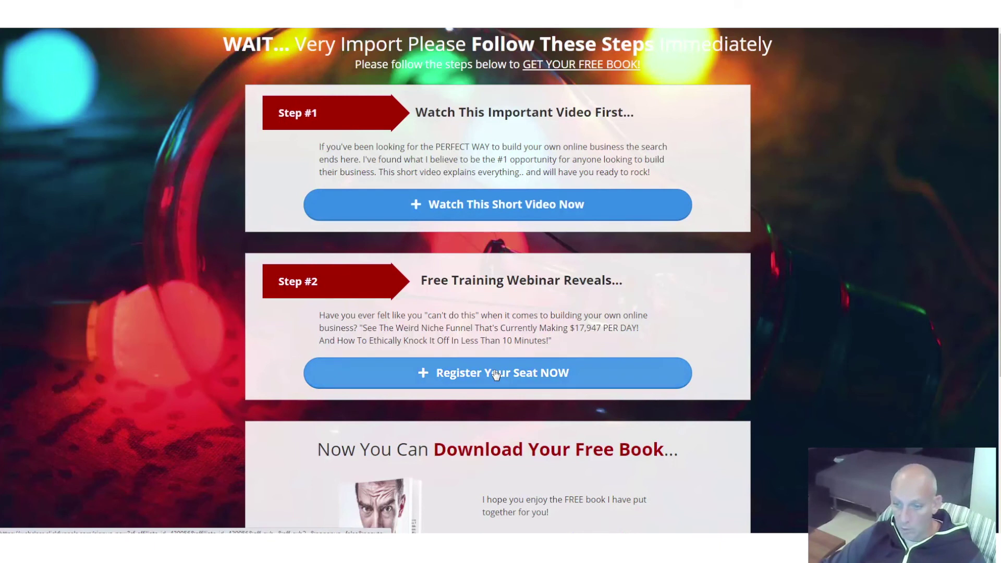
{"action": "scroll", "coordinate": [495, 374], "scroll_direction": "down", "scroll_amount": 3}
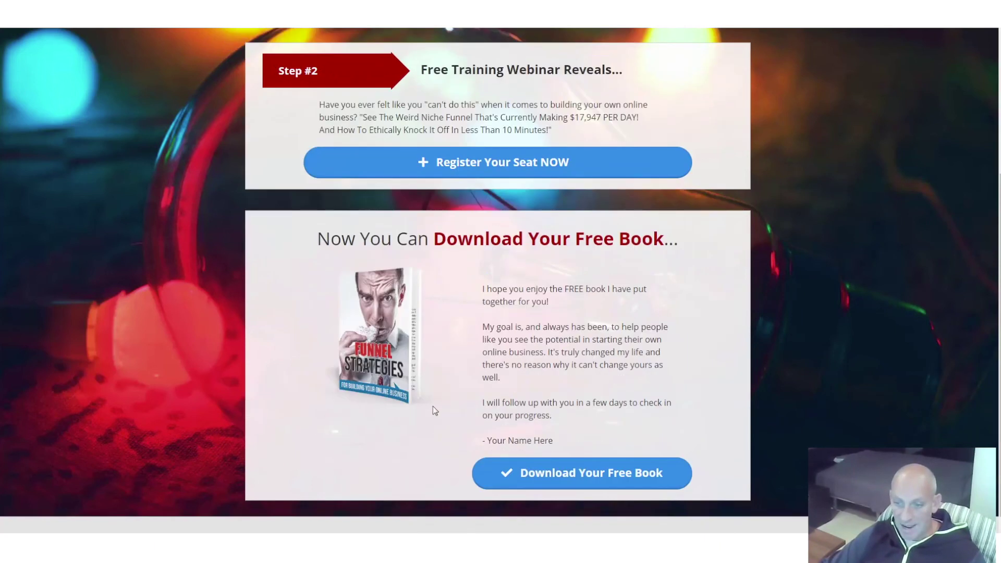
{"action": "scroll", "coordinate": [580, 391], "scroll_direction": "up", "scroll_amount": 3}
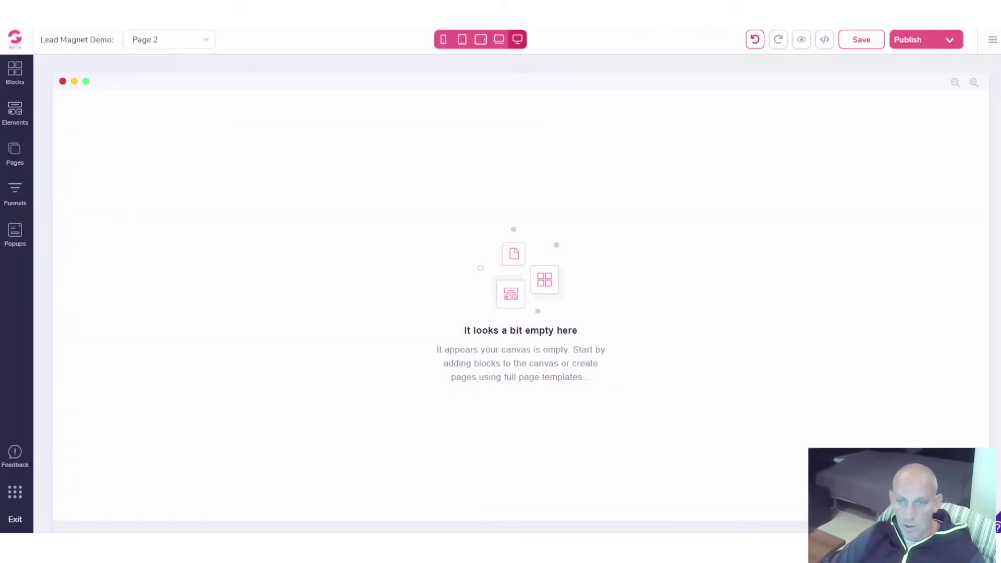
- Return to the Home page and select the red access button
{"action": "left_click", "coordinate": [15, 153]}
{"action": "left_click", "coordinate": [102, 147]}
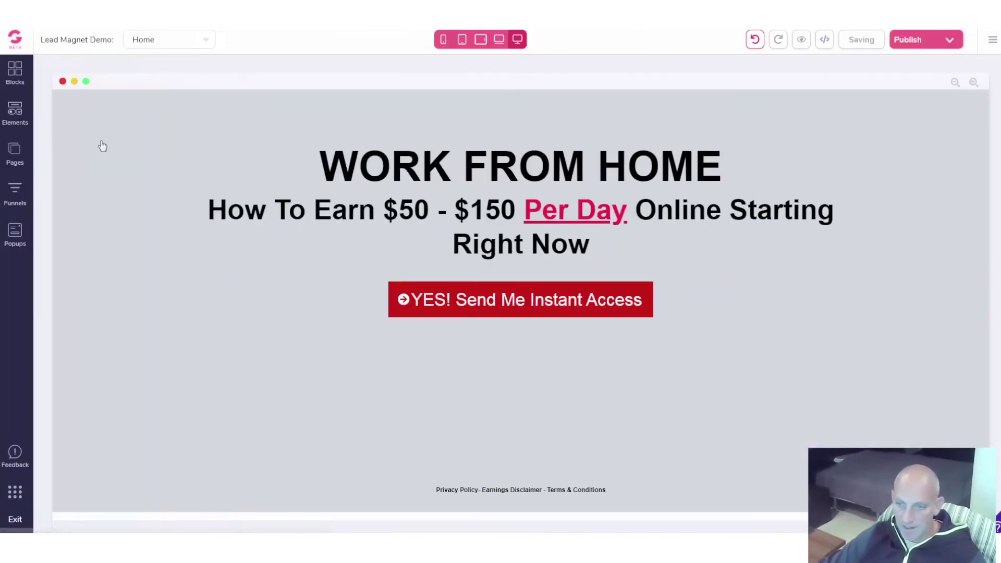
{"action": "left_click", "coordinate": [546, 430]}
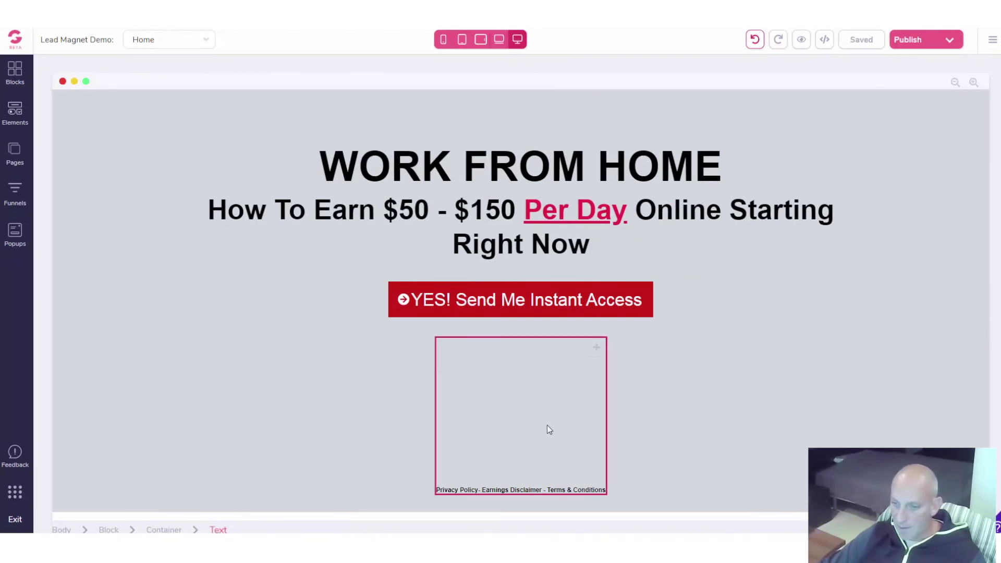
{"action": "left_click", "coordinate": [595, 304]}
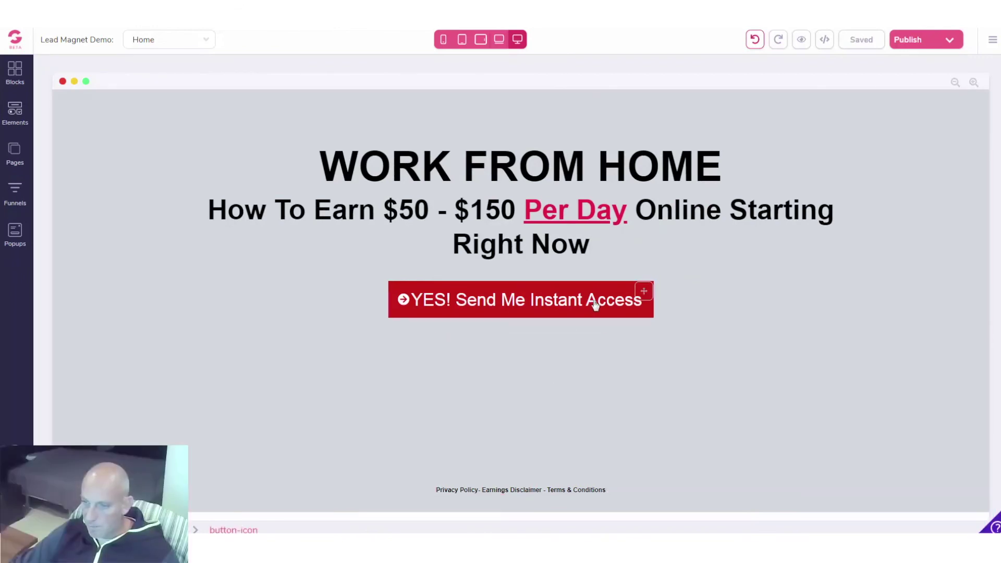
{"action": "left_click", "coordinate": [594, 305]}
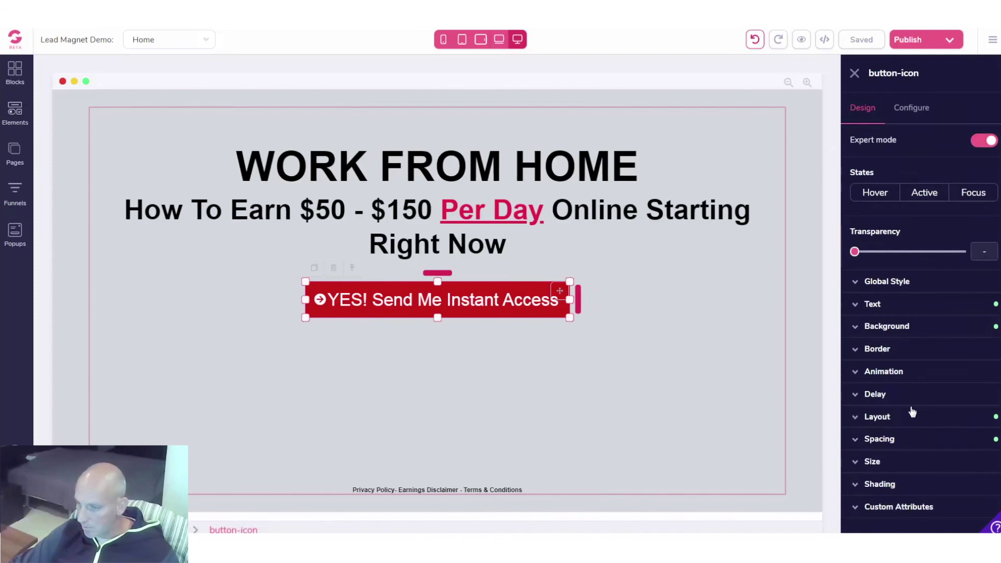
- Set the button's bottom margin to 16rem and save the page
{"action": "left_click", "coordinate": [907, 458]}
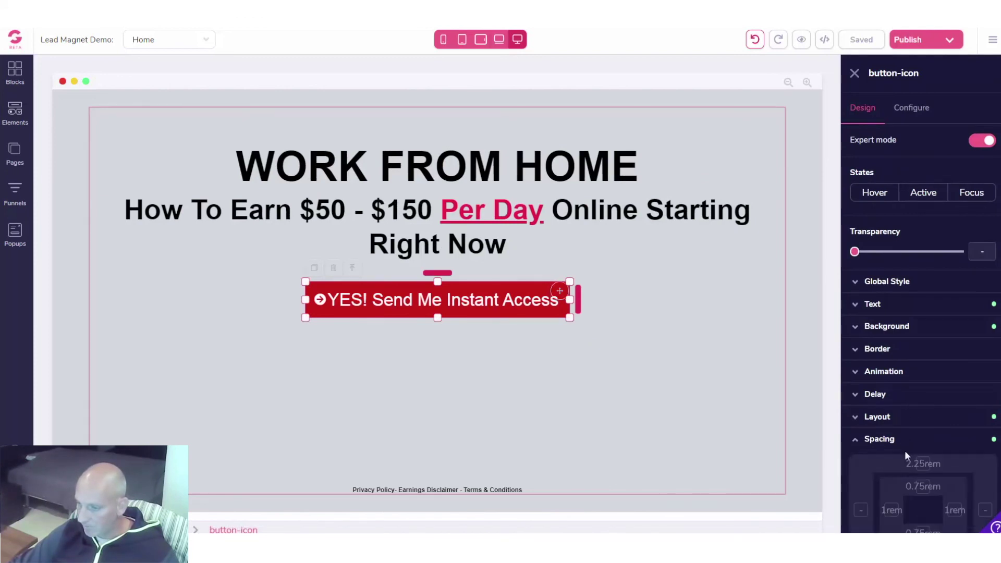
{"action": "scroll", "coordinate": [911, 469], "scroll_direction": "down", "scroll_amount": 3}
{"action": "left_click", "coordinate": [925, 453]}
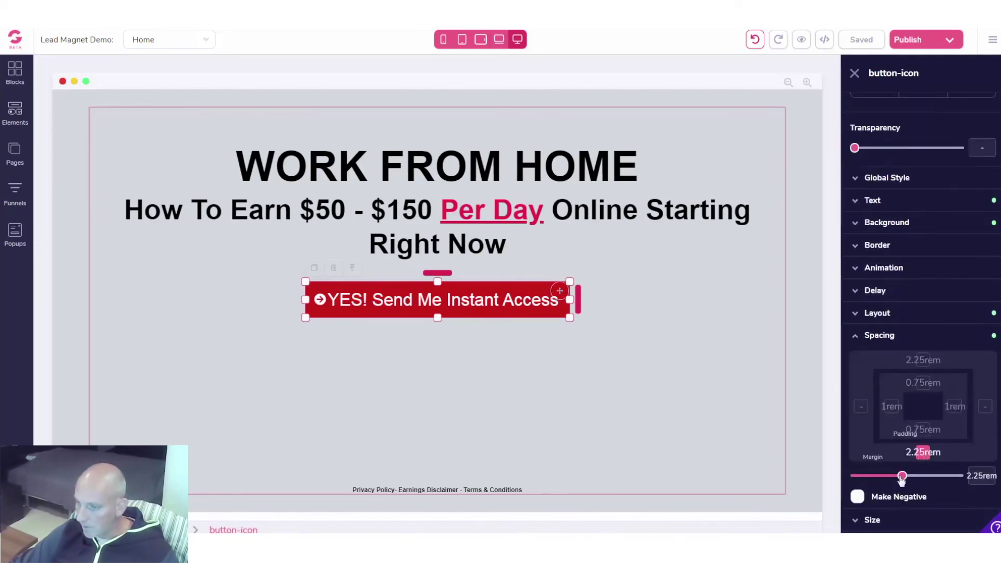
{"action": "left_click_drag", "start_coordinate": [903, 476], "coordinate": [955, 477]}
{"action": "left_click", "coordinate": [855, 74]}
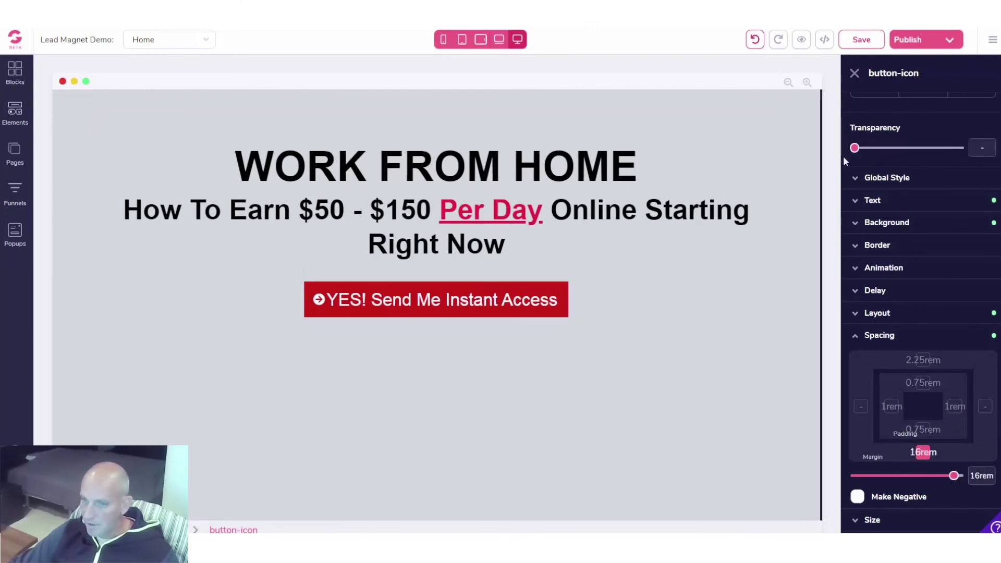
{"action": "left_click", "coordinate": [861, 40]}
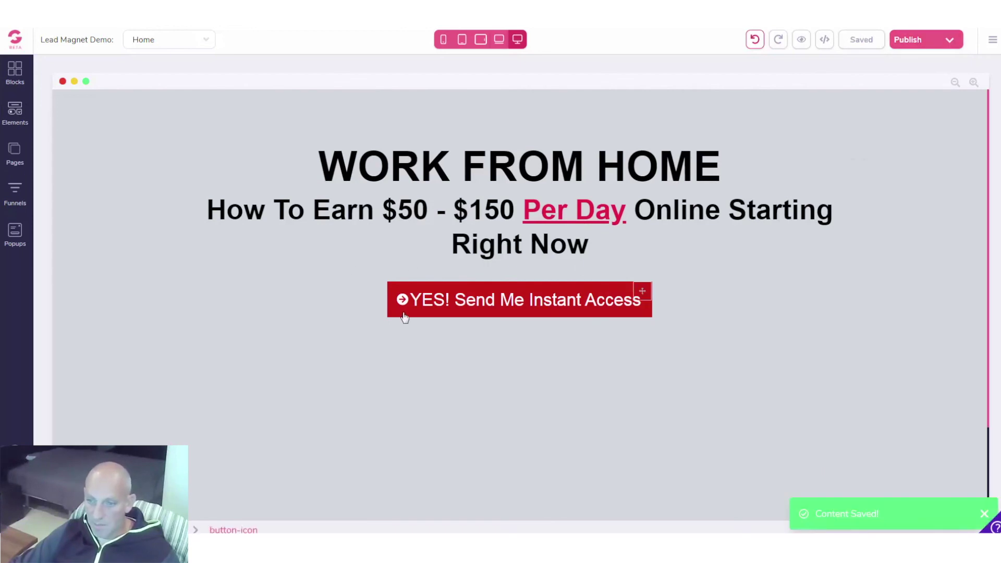
- Add Popup 1 using the email newsletter signup template with a Subscribe Newsletter button
{"action": "left_click", "coordinate": [14, 234]}
{"action": "left_click", "coordinate": [117, 193]}
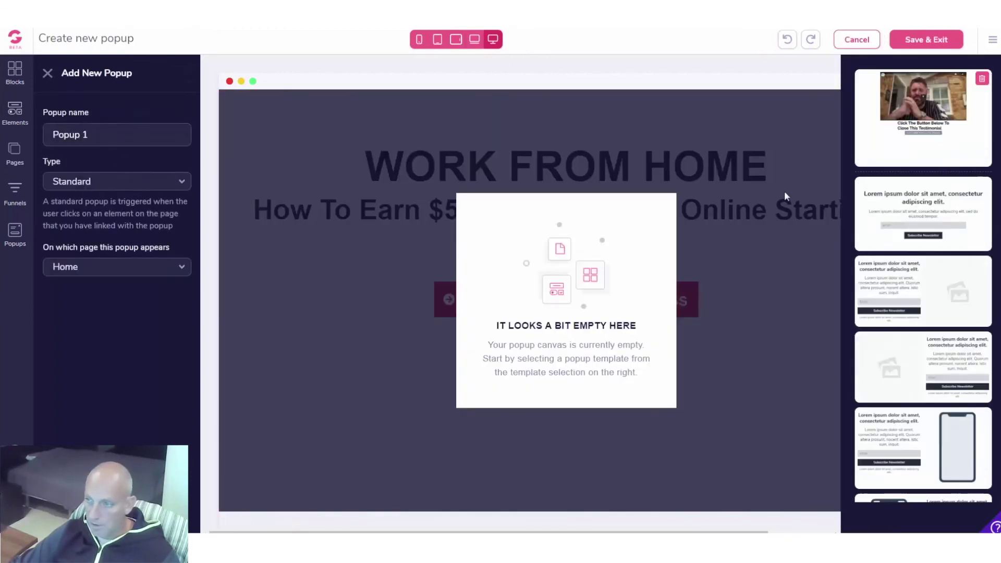
{"action": "left_click", "coordinate": [916, 211]}
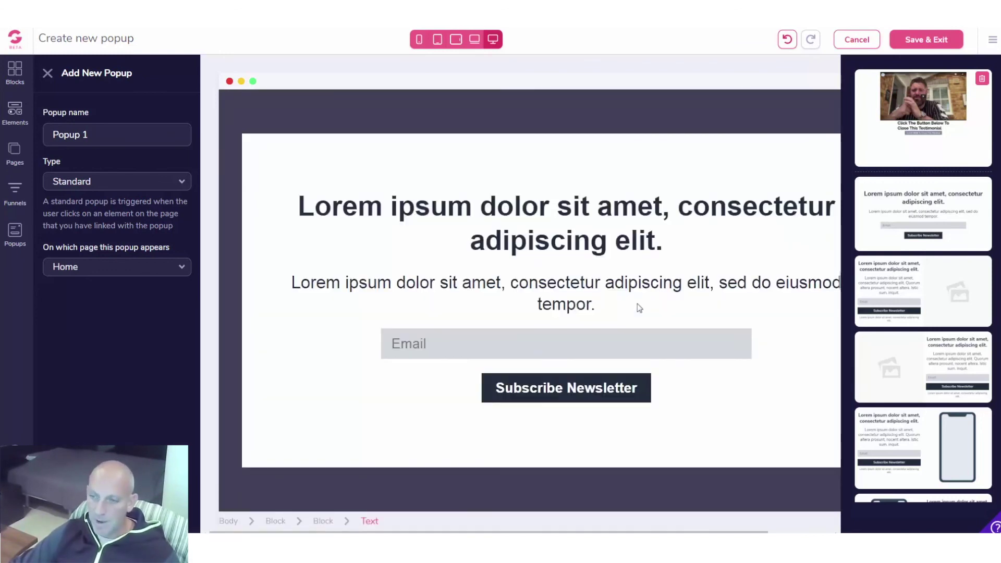
{"action": "left_click", "coordinate": [926, 39]}
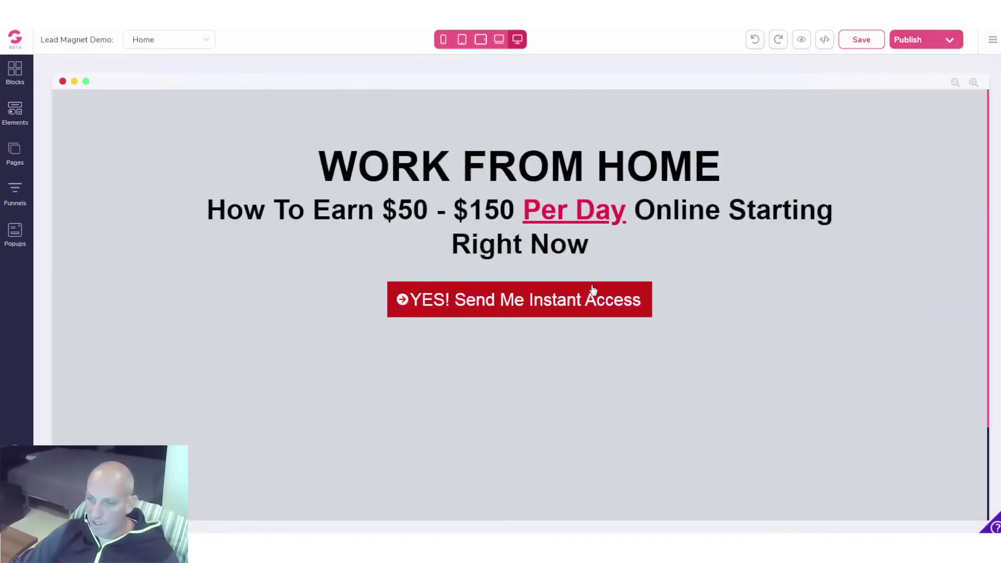
{"action": "left_click", "coordinate": [594, 296]}
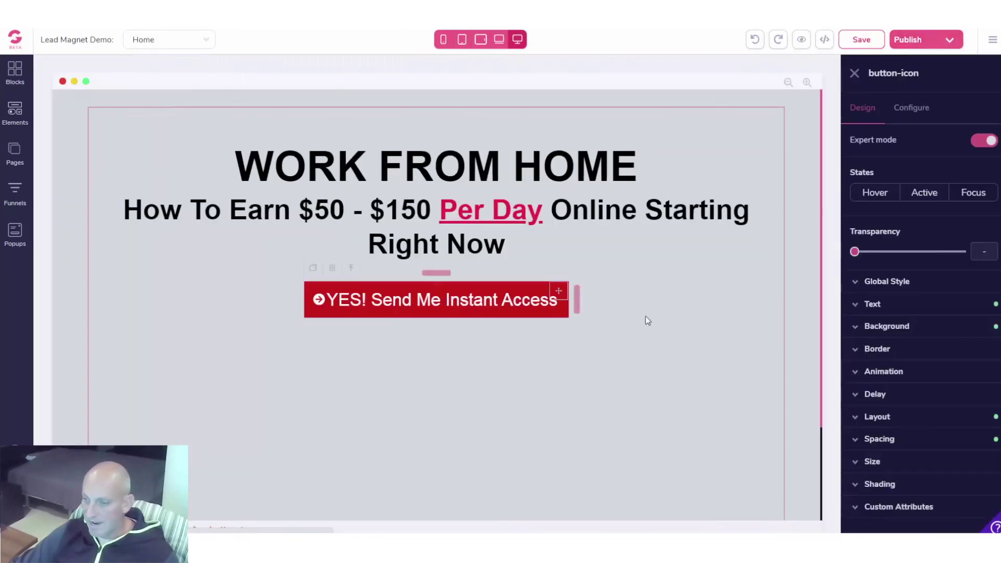
- Link the YES! Send Me Instant Access button to Popup 1, then save the page
{"action": "left_click", "coordinate": [912, 109]}
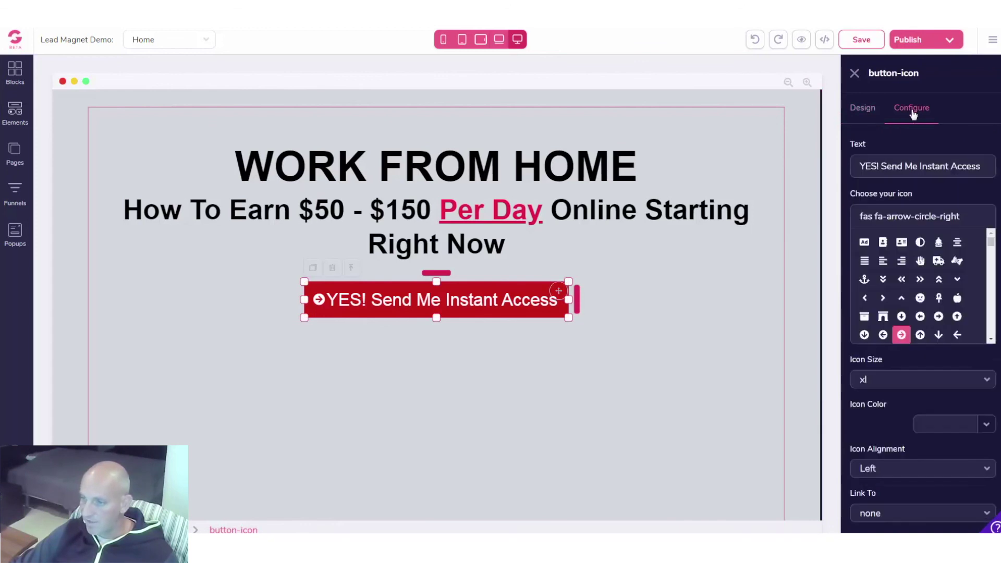
{"action": "left_click", "coordinate": [918, 513]}
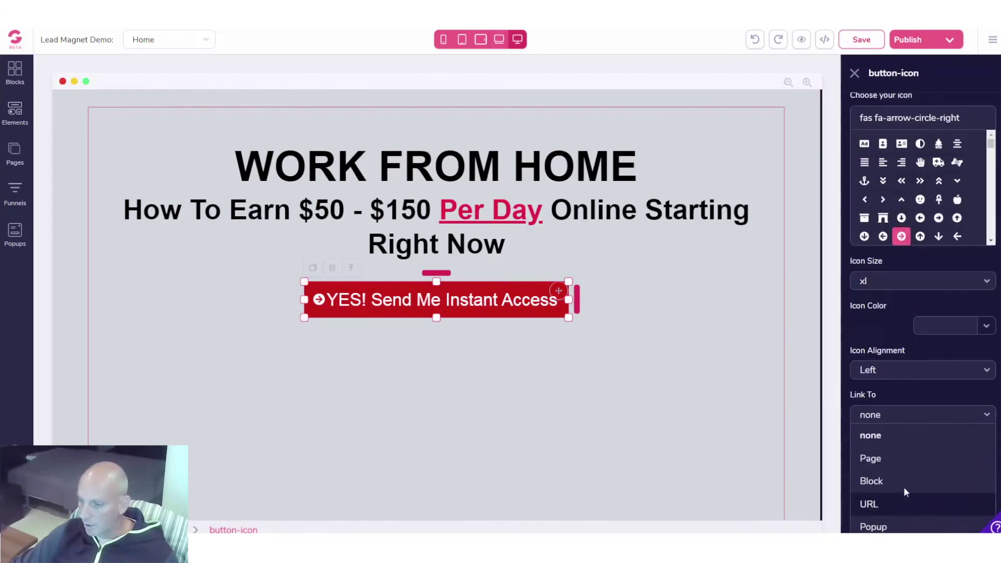
{"action": "left_click", "coordinate": [895, 527]}
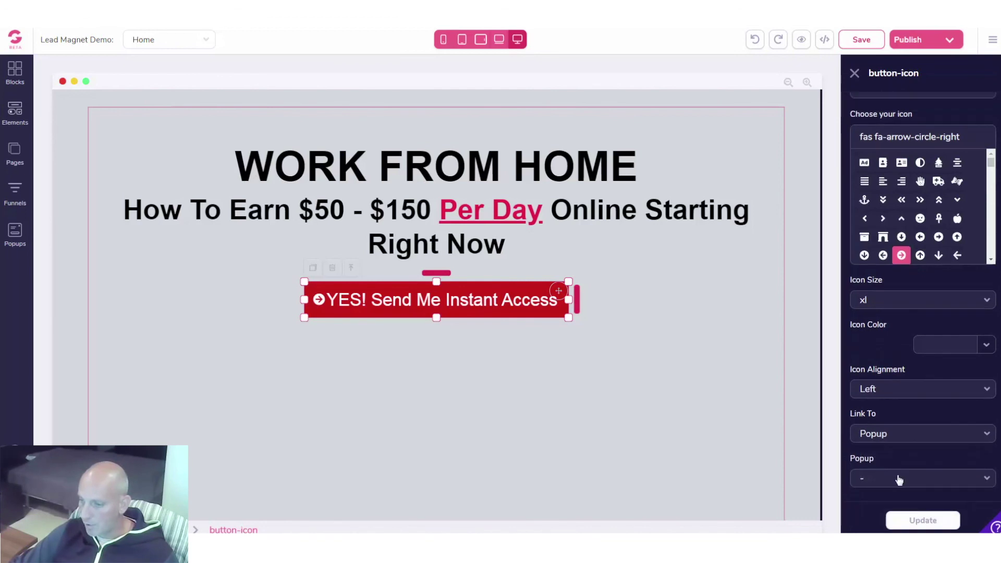
{"action": "left_click", "coordinate": [899, 478]}
{"action": "left_click", "coordinate": [896, 496]}
{"action": "left_click", "coordinate": [923, 521]}
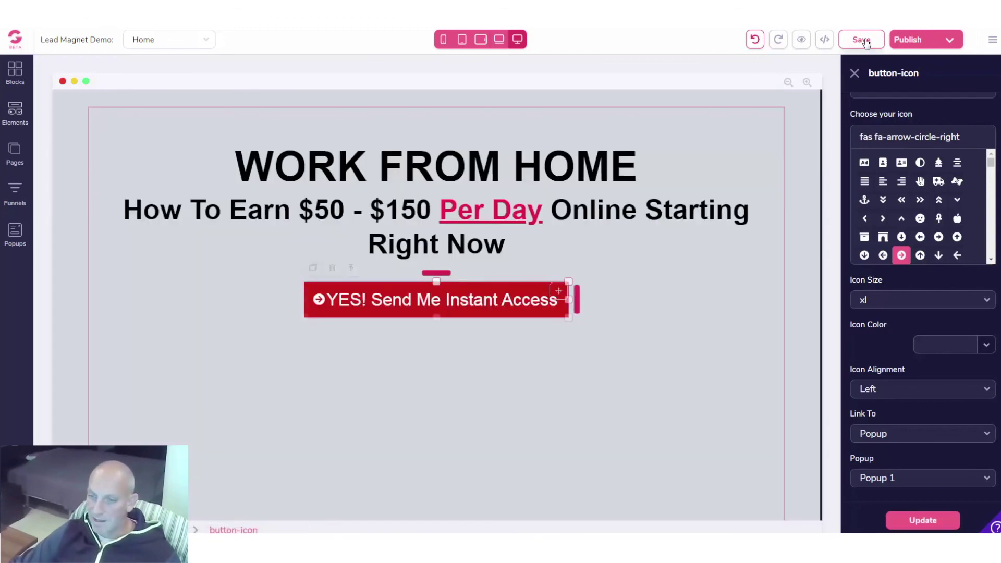
{"action": "left_click", "coordinate": [863, 40]}
- Publish the Home page live from the Template Settings panel
{"action": "left_click", "coordinate": [947, 41]}
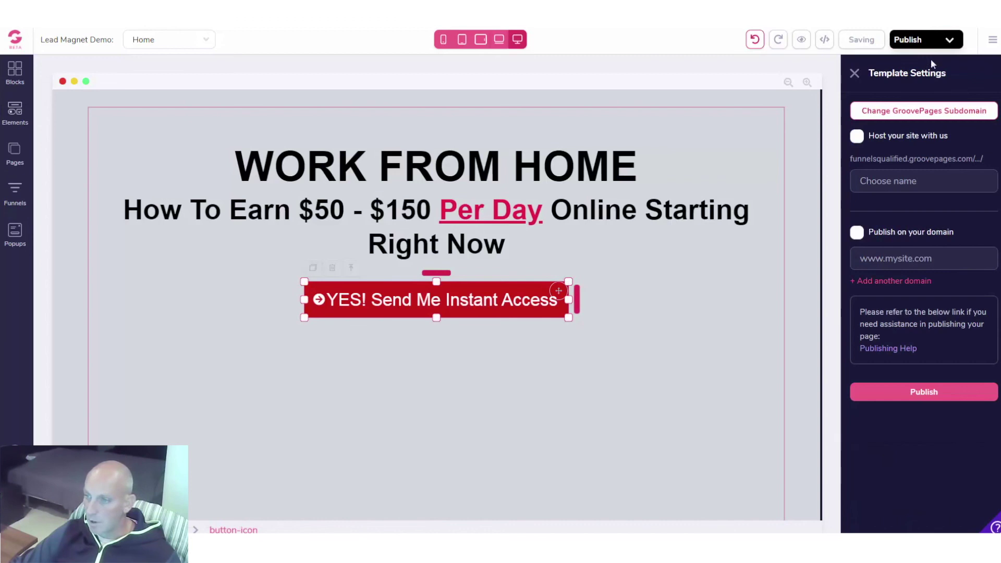
{"action": "left_click", "coordinate": [924, 391]}
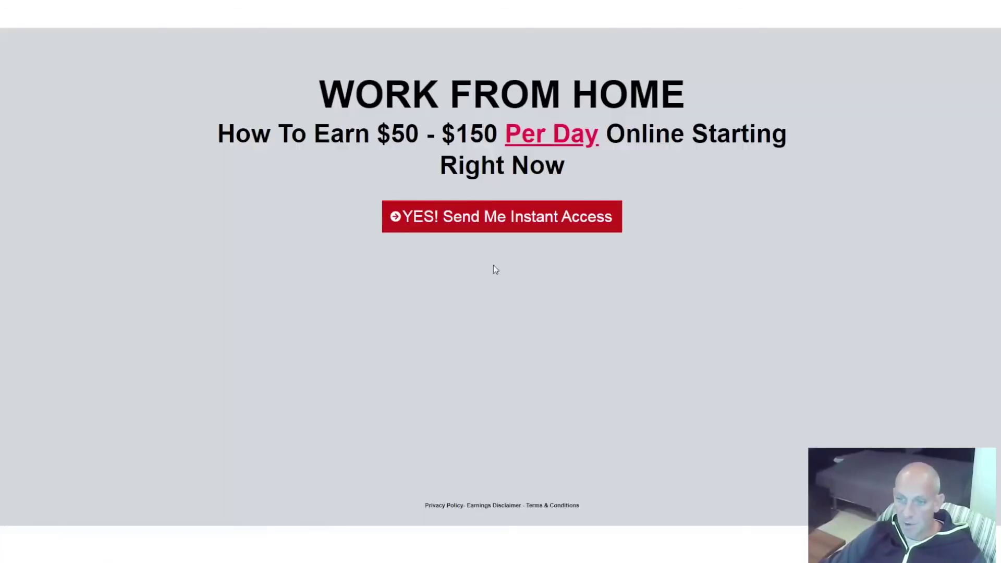
{"action": "left_click", "coordinate": [528, 216]}
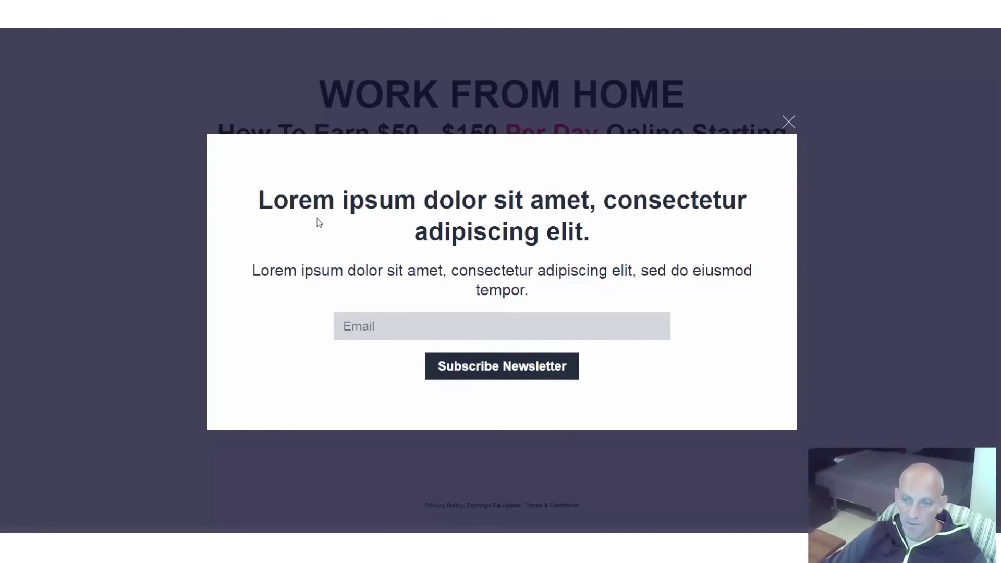
{"action": "left_click", "coordinate": [789, 122]}
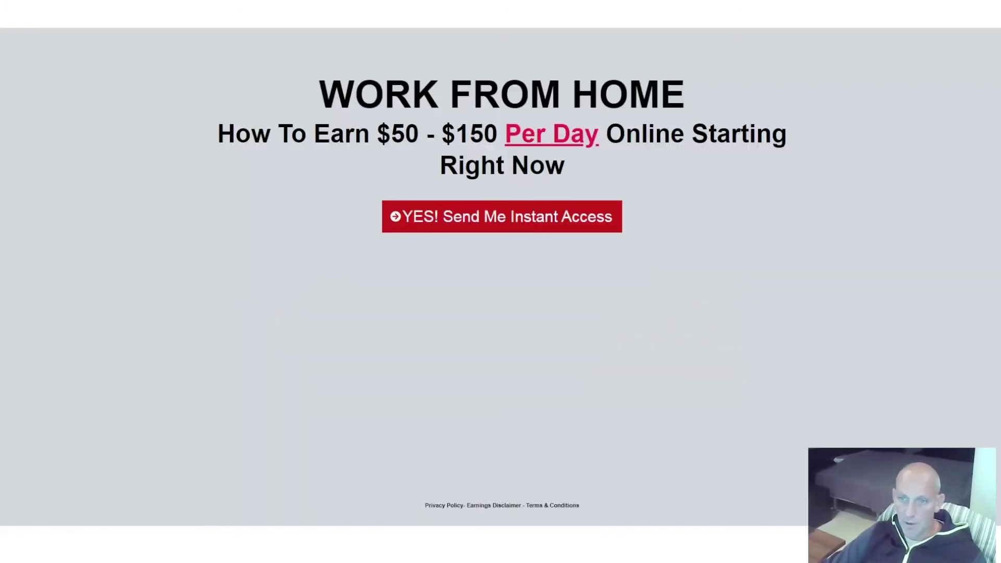